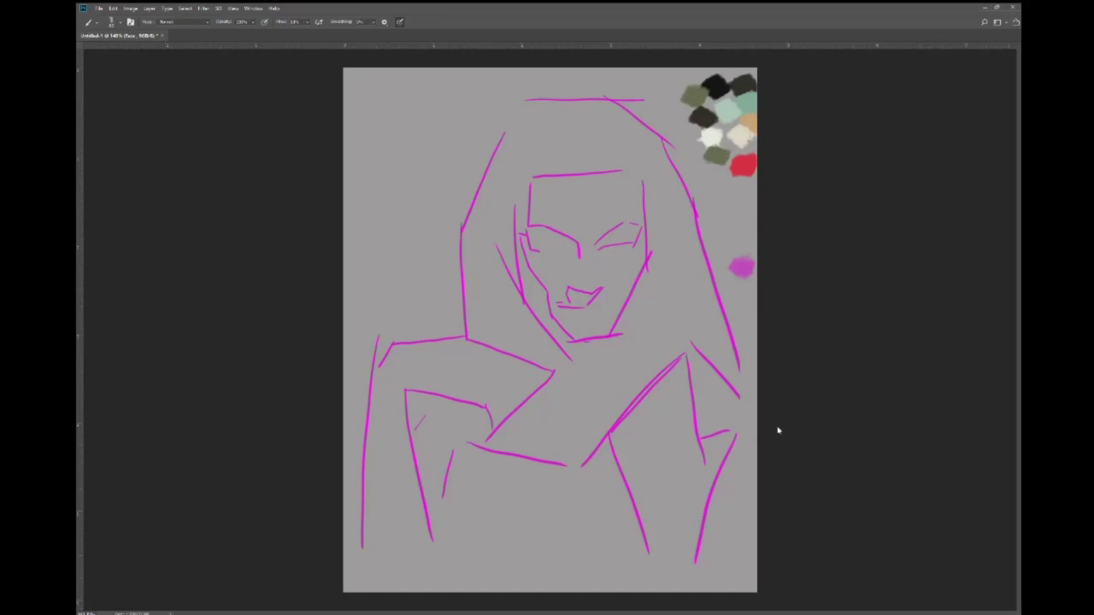
- Paint cream skin tone over the face and along the top of the forehead
mouse_move(615, 257)
mouse_down()
mouse_move(581, 286)
mouse_move(564, 328)
mouse_up()
drag(555, 274, 598, 338)
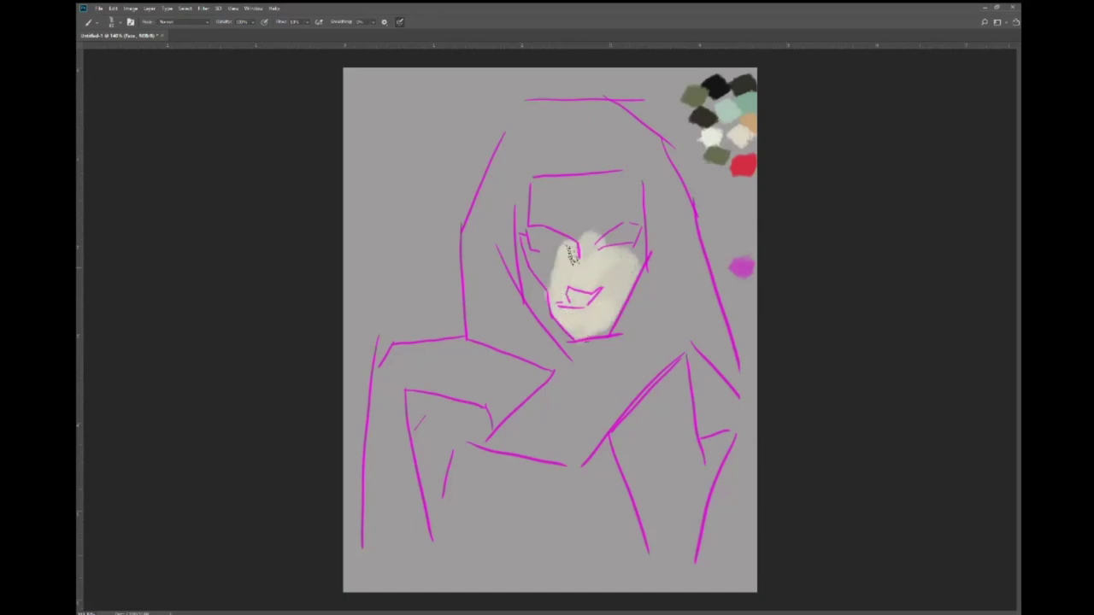
mouse_move(530, 257)
mouse_down()
mouse_move(566, 211)
mouse_move(632, 264)
mouse_move(602, 321)
mouse_up()
mouse_move(556, 192)
mouse_down()
mouse_move(641, 179)
mouse_move(638, 214)
mouse_move(534, 175)
mouse_up()
drag(615, 184, 639, 214)
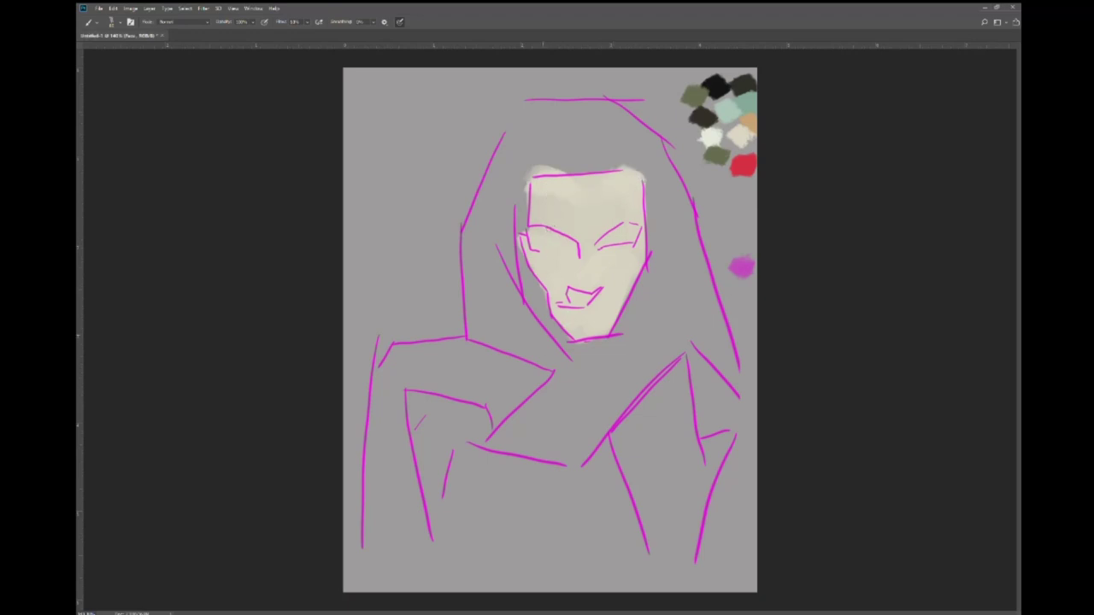
- Extend cream skin across the chest and down the left arm and shoulder
mouse_move(542, 406)
mouse_down()
mouse_move(679, 342)
mouse_move(574, 416)
mouse_move(526, 403)
mouse_up()
mouse_move(387, 367)
mouse_down()
mouse_move(425, 553)
mouse_move(394, 528)
mouse_move(372, 543)
mouse_up()
mouse_move(364, 381)
mouse_down()
mouse_move(368, 551)
mouse_move(409, 586)
mouse_up()
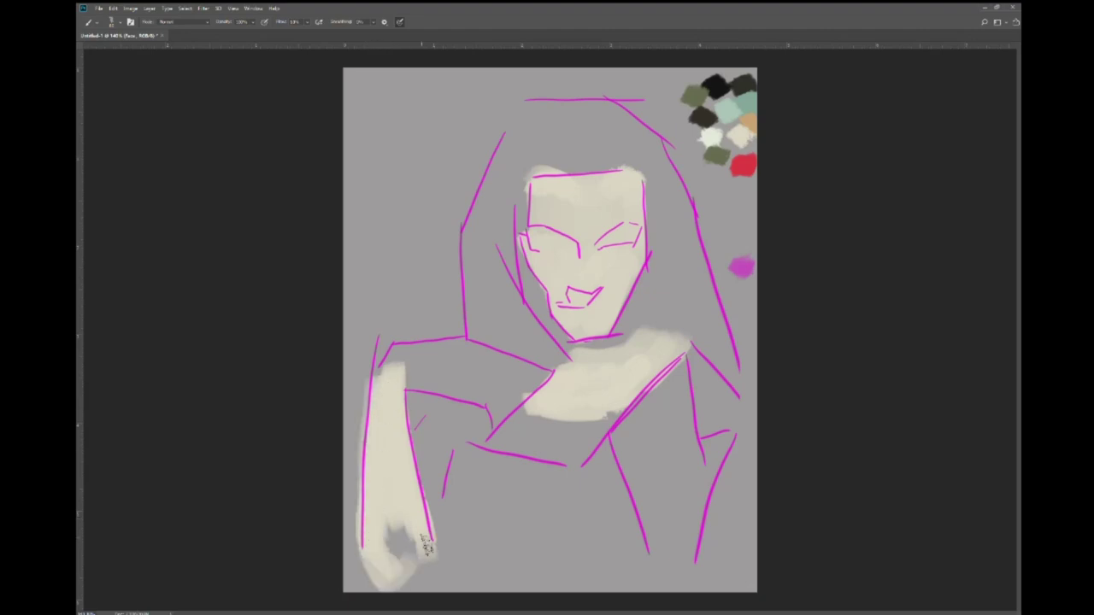
drag(425, 545, 402, 570)
mouse_move(390, 385)
mouse_down()
mouse_move(471, 362)
mouse_move(516, 383)
mouse_up()
mouse_move(461, 410)
mouse_down()
mouse_move(529, 376)
mouse_move(512, 409)
mouse_up()
- Fill the right shoulder, right torso and right arm with skin tone
mouse_move(679, 368)
mouse_down()
mouse_move(633, 444)
mouse_move(654, 568)
mouse_up()
mouse_move(675, 478)
mouse_down()
mouse_move(696, 511)
mouse_move(690, 585)
mouse_up()
drag(731, 449, 675, 512)
drag(676, 367, 671, 491)
drag(645, 423, 683, 427)
mouse_move(697, 352)
mouse_down()
mouse_move(720, 401)
mouse_move(727, 577)
mouse_up()
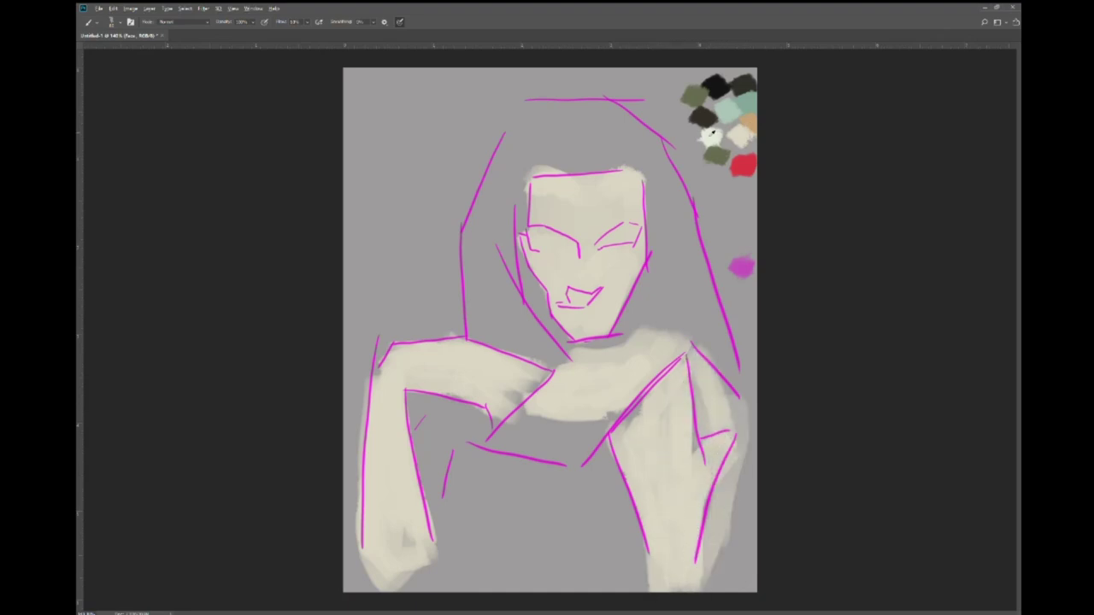
- Lighten the forehead, upper face sides, cheeks, nose and chin
mouse_move(530, 221)
mouse_down()
mouse_move(556, 183)
mouse_move(606, 183)
mouse_up()
mouse_move(589, 247)
mouse_down()
mouse_move(581, 287)
mouse_move(557, 272)
mouse_move(617, 282)
mouse_move(588, 354)
mouse_up()
drag(632, 205, 596, 205)
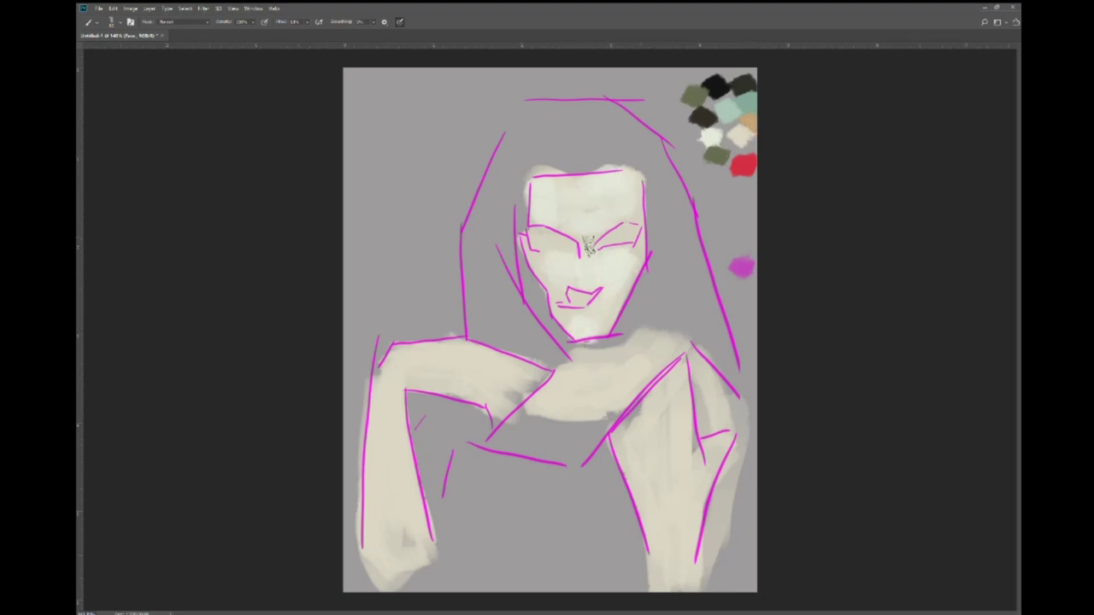
- Add tan shading at the hairline and along both shoulders and arms
drag(634, 171, 639, 209)
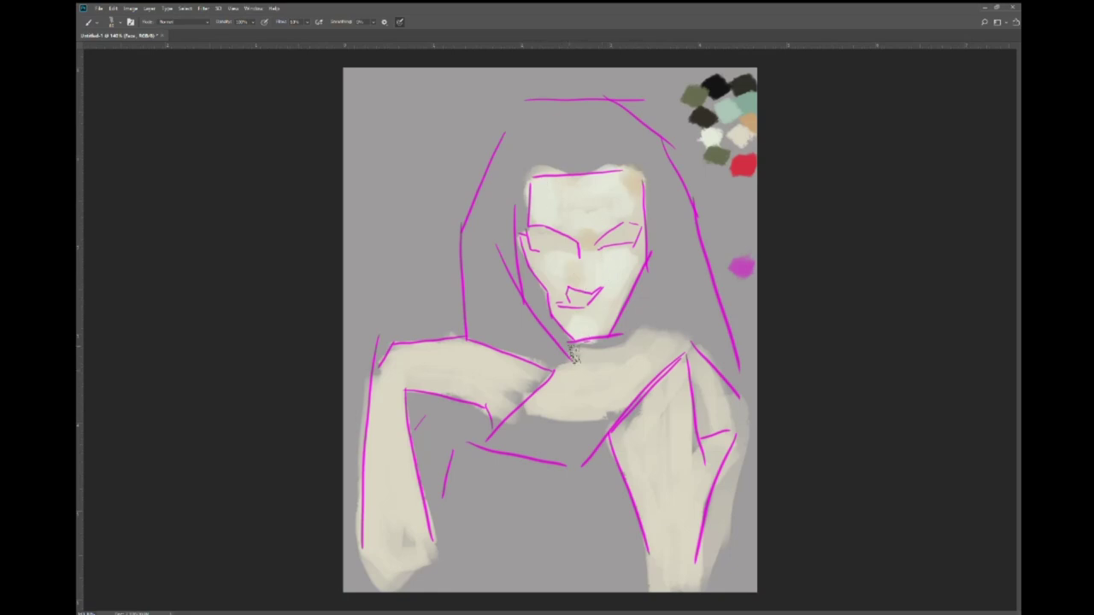
drag(479, 367, 500, 401)
mouse_move(373, 444)
mouse_down()
mouse_move(377, 525)
mouse_move(410, 557)
mouse_up()
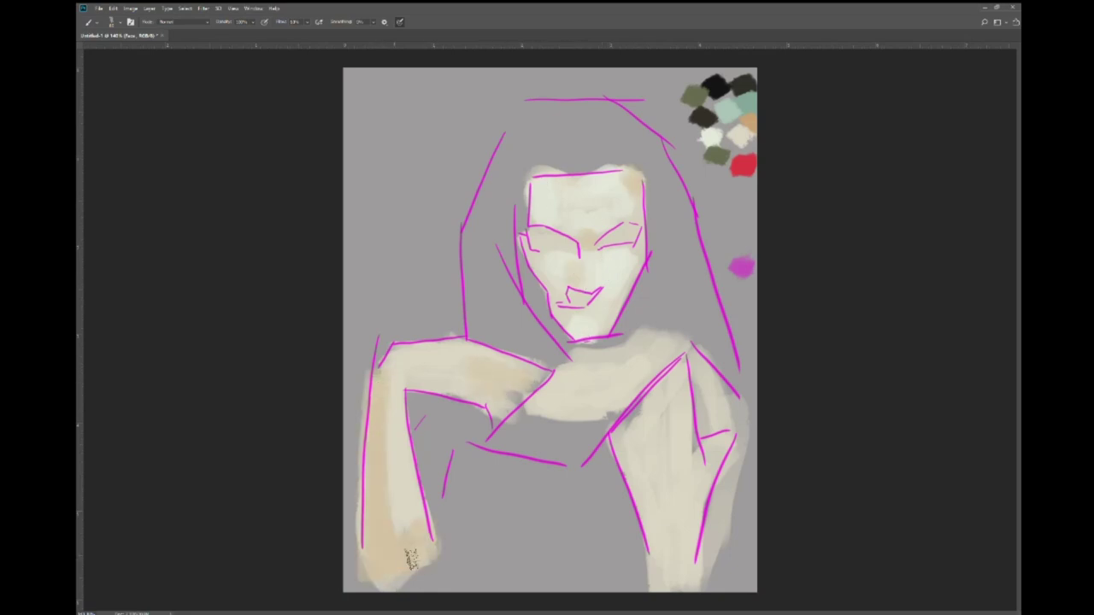
mouse_move(632, 384)
mouse_down()
mouse_move(696, 351)
mouse_move(740, 415)
mouse_move(738, 496)
mouse_up()
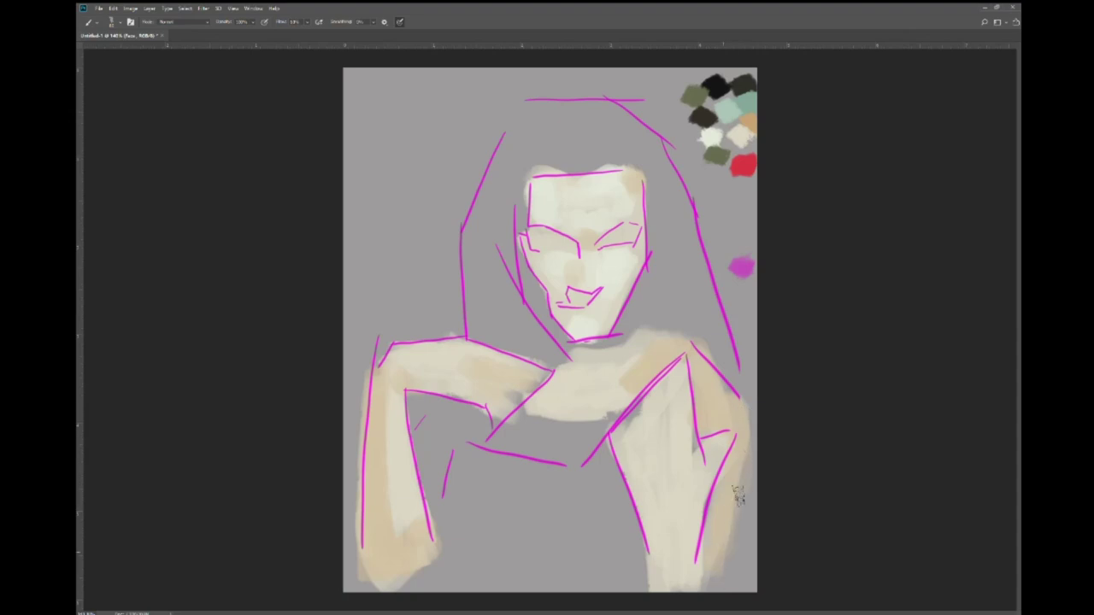
mouse_move(649, 492)
mouse_down()
mouse_move(659, 561)
mouse_move(684, 435)
mouse_up()
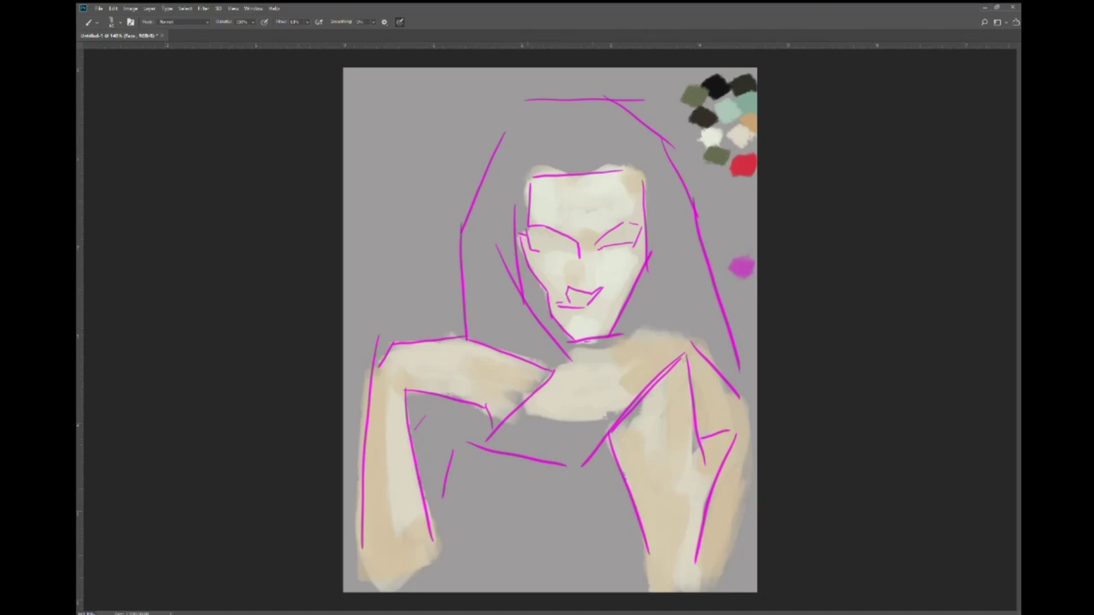
- Paint a dark shadow beside the face and jaw, plus dark mouth, eye and brow marks
drag(525, 179, 518, 286)
drag(516, 235, 555, 332)
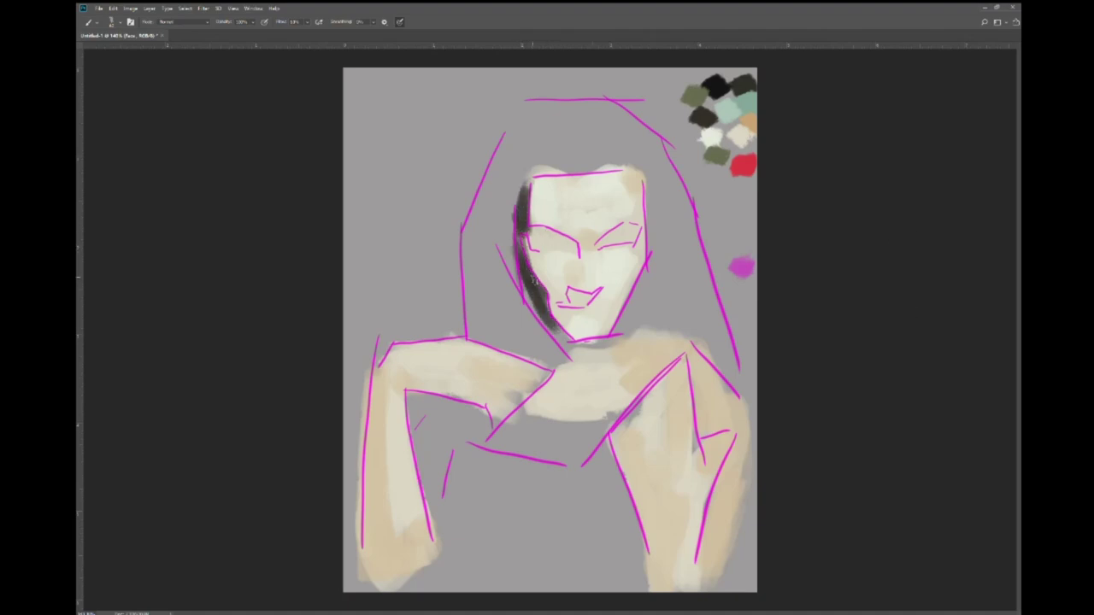
drag(532, 278, 561, 337)
mouse_move(568, 299)
mouse_down()
mouse_move(599, 289)
mouse_move(584, 298)
mouse_up()
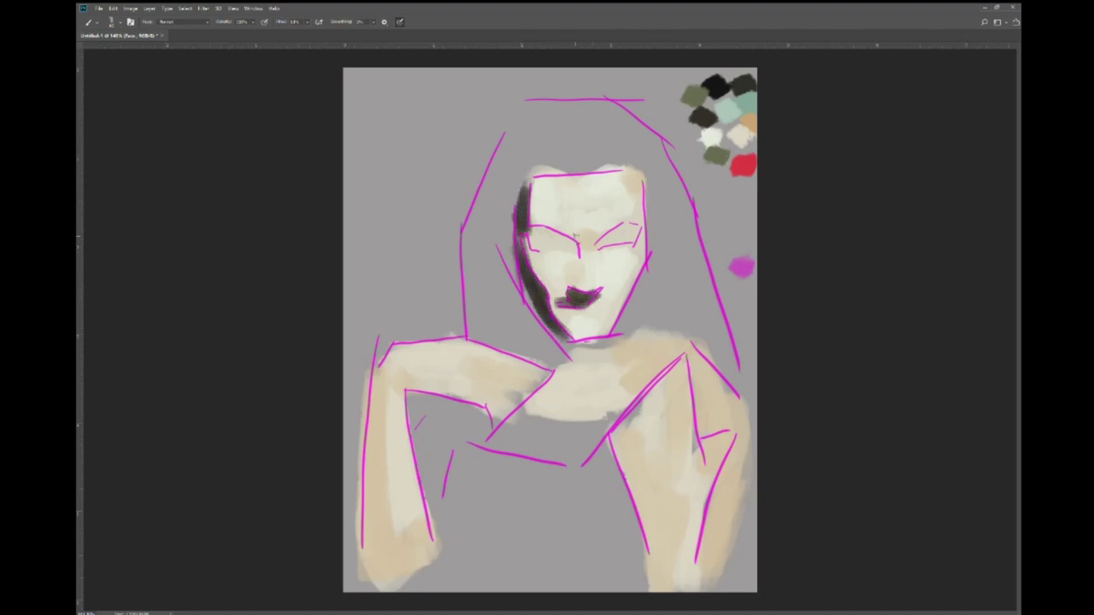
mouse_move(528, 229)
mouse_down()
mouse_move(578, 253)
mouse_move(560, 243)
mouse_move(635, 238)
mouse_move(642, 220)
mouse_up()
- Paint dark hair down the left of the face and arcing over the top and right
mouse_move(544, 161)
mouse_down()
mouse_move(499, 236)
mouse_move(505, 289)
mouse_up()
drag(511, 176, 511, 313)
drag(495, 262, 521, 334)
mouse_move(535, 182)
mouse_down()
mouse_move(598, 130)
mouse_move(492, 167)
mouse_move(472, 335)
mouse_up()
drag(500, 214, 487, 335)
drag(504, 299, 537, 357)
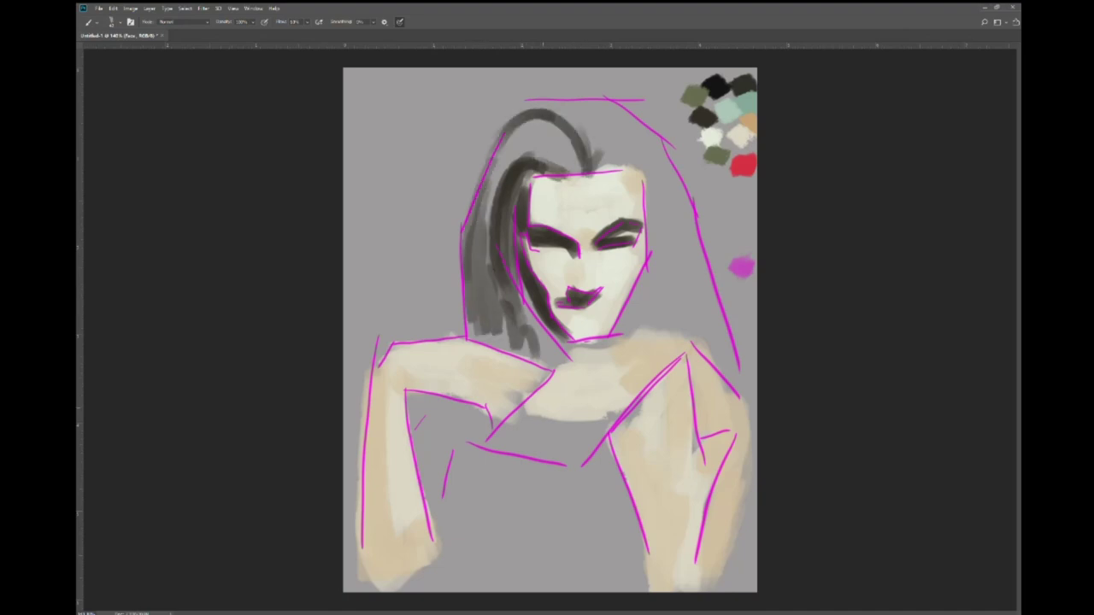
drag(522, 100, 603, 96)
drag(539, 127, 602, 106)
drag(549, 155, 604, 94)
mouse_move(588, 141)
mouse_down()
mouse_move(637, 113)
mouse_move(657, 258)
mouse_move(596, 352)
mouse_move(548, 335)
mouse_up()
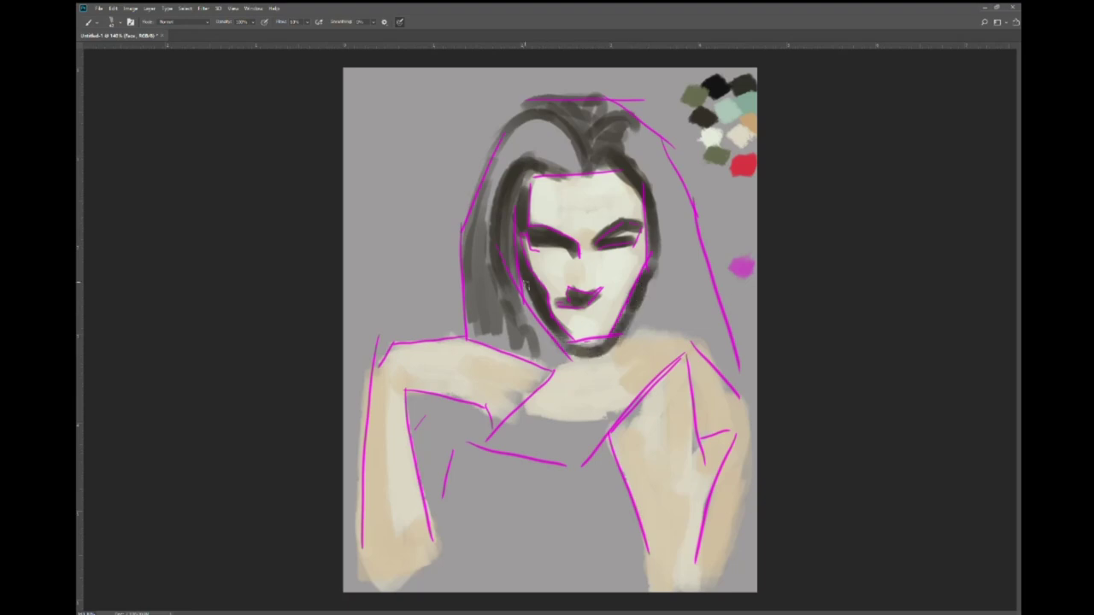
- Shade the lower left hair, under the jaw, and darken the hair's left side
drag(523, 280, 562, 347)
drag(518, 299, 564, 366)
drag(468, 273, 529, 363)
drag(468, 219, 510, 299)
mouse_move(516, 179)
mouse_down()
mouse_move(504, 283)
mouse_move(518, 296)
mouse_up()
- Block a dark grey chest band from left to right shoulder with a dotted necklace
mouse_move(444, 403)
mouse_down()
mouse_move(420, 487)
mouse_move(480, 427)
mouse_move(473, 448)
mouse_move(515, 392)
mouse_move(547, 371)
mouse_move(547, 384)
mouse_up()
mouse_move(488, 440)
mouse_down()
mouse_move(577, 434)
mouse_move(608, 403)
mouse_up()
drag(528, 439, 637, 395)
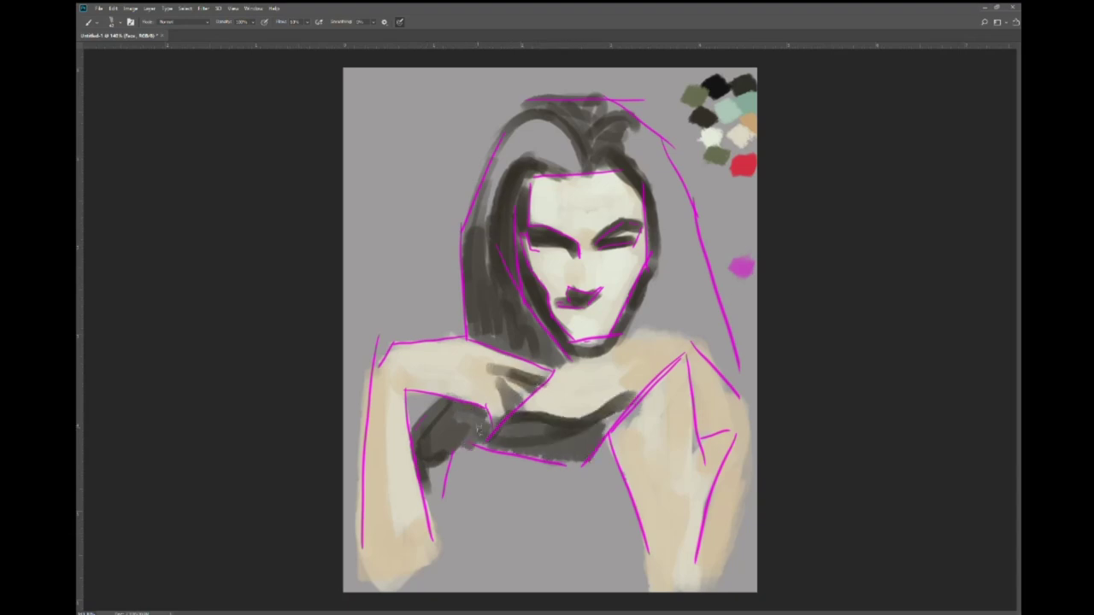
drag(423, 453, 534, 410)
drag(504, 445, 676, 390)
drag(615, 409, 685, 379)
mouse_move(449, 462)
mouse_down()
mouse_move(526, 502)
mouse_move(627, 477)
mouse_up()
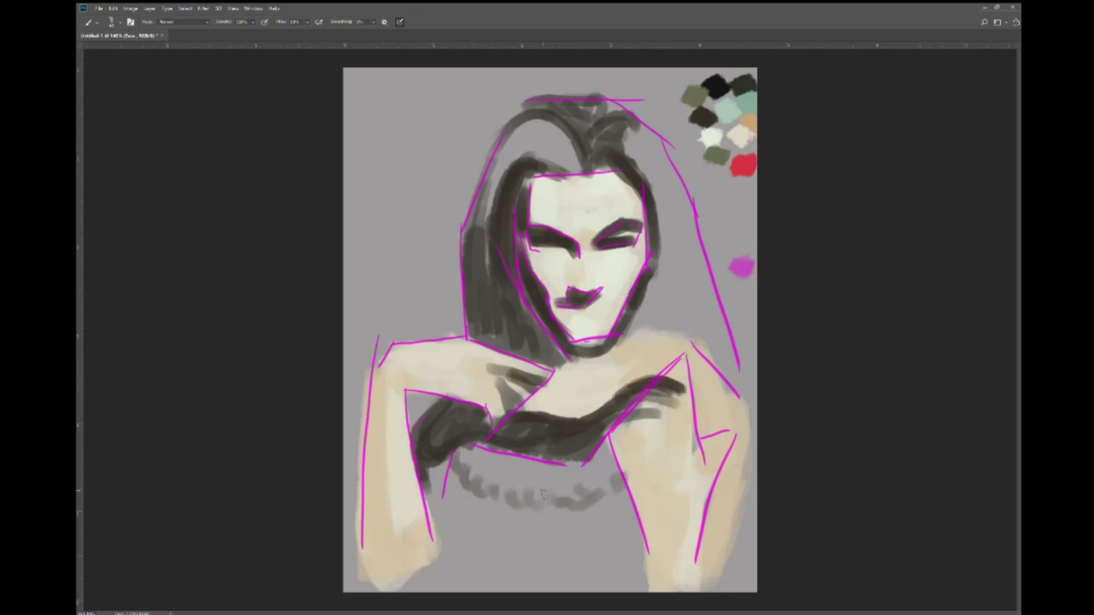
mouse_move(424, 489)
mouse_down()
mouse_move(455, 512)
mouse_move(464, 588)
mouse_up()
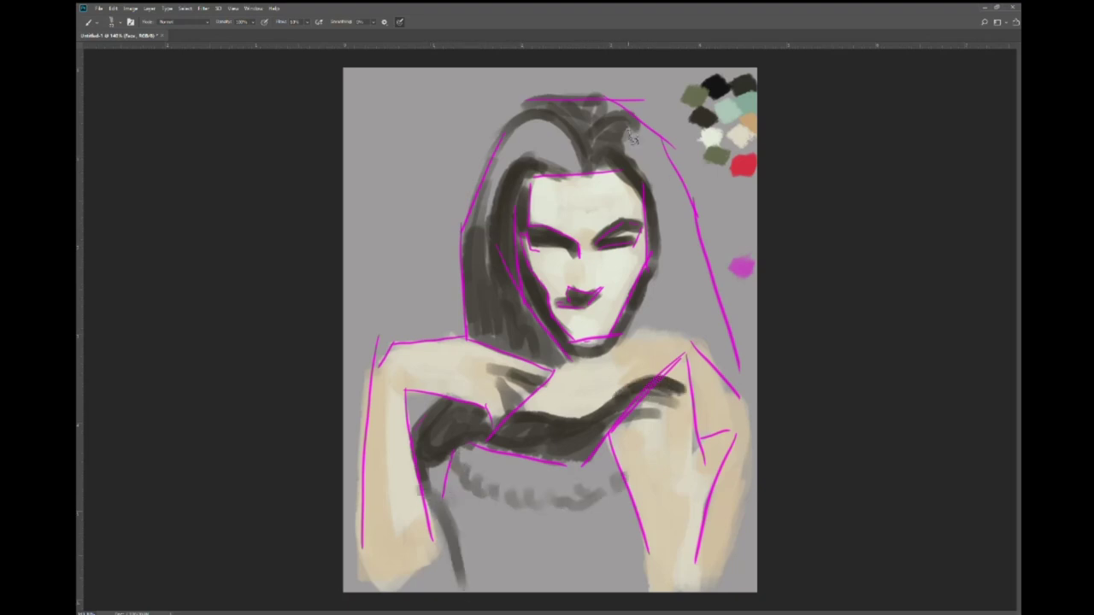
- Fill the right-side hair with dark grey and reinforce the chest band
drag(630, 138, 688, 307)
drag(663, 194, 667, 335)
drag(649, 265, 632, 352)
drag(671, 145, 725, 350)
mouse_move(649, 329)
mouse_down()
mouse_move(695, 312)
mouse_move(740, 393)
mouse_up()
drag(683, 350, 641, 386)
mouse_move(451, 448)
mouse_down()
mouse_move(480, 478)
mouse_move(604, 457)
mouse_up()
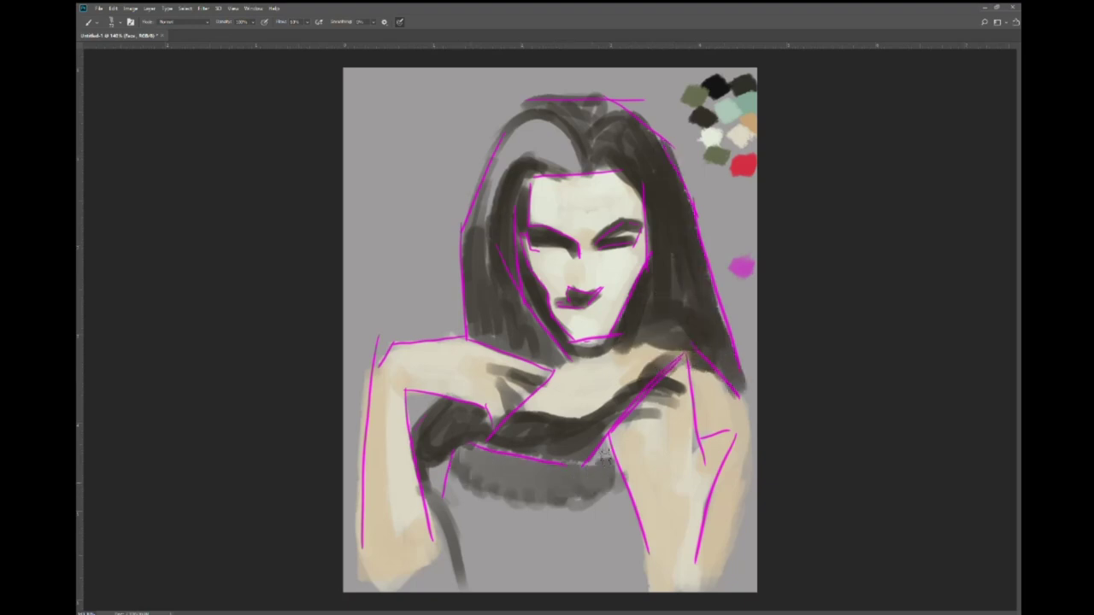
- Extend the dark grey top over the lower torso to the canvas bottom
drag(489, 497, 460, 543)
mouse_move(445, 487)
mouse_down()
mouse_move(496, 571)
mouse_move(614, 589)
mouse_move(556, 569)
mouse_move(628, 589)
mouse_up()
drag(637, 542, 598, 470)
drag(478, 444, 603, 483)
drag(598, 453, 615, 584)
drag(598, 496, 632, 593)
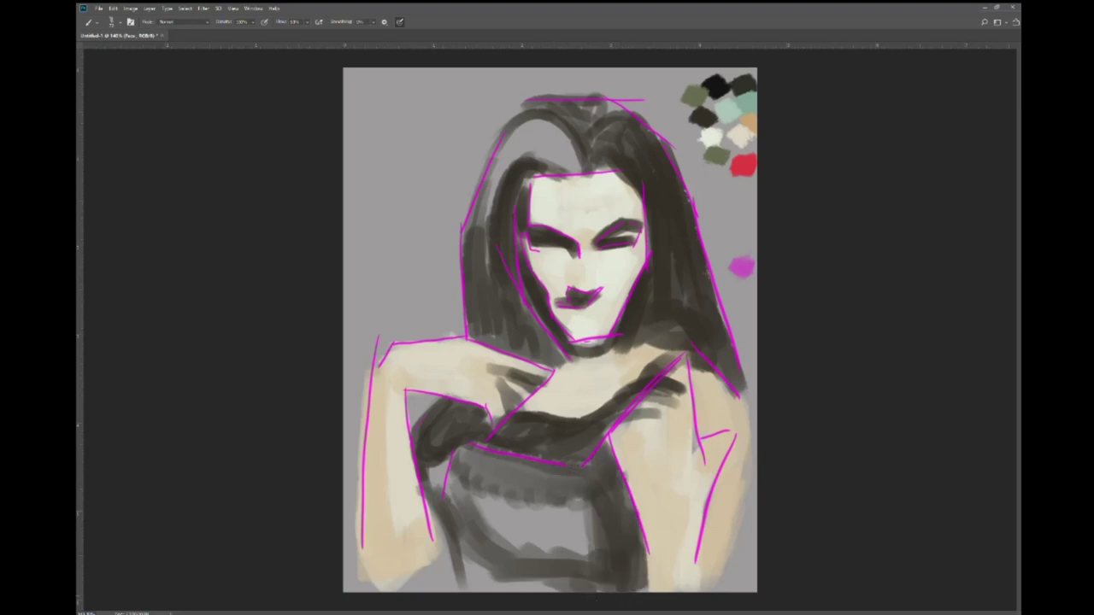
- Brush light and tan highlights onto the top-left hair and crown
scroll(547, 308, up, 3)
mouse_move(530, 257)
mouse_down()
mouse_move(504, 188)
mouse_move(412, 334)
mouse_move(500, 203)
mouse_up()
mouse_move(457, 238)
mouse_down()
mouse_move(590, 167)
mouse_move(543, 198)
mouse_up()
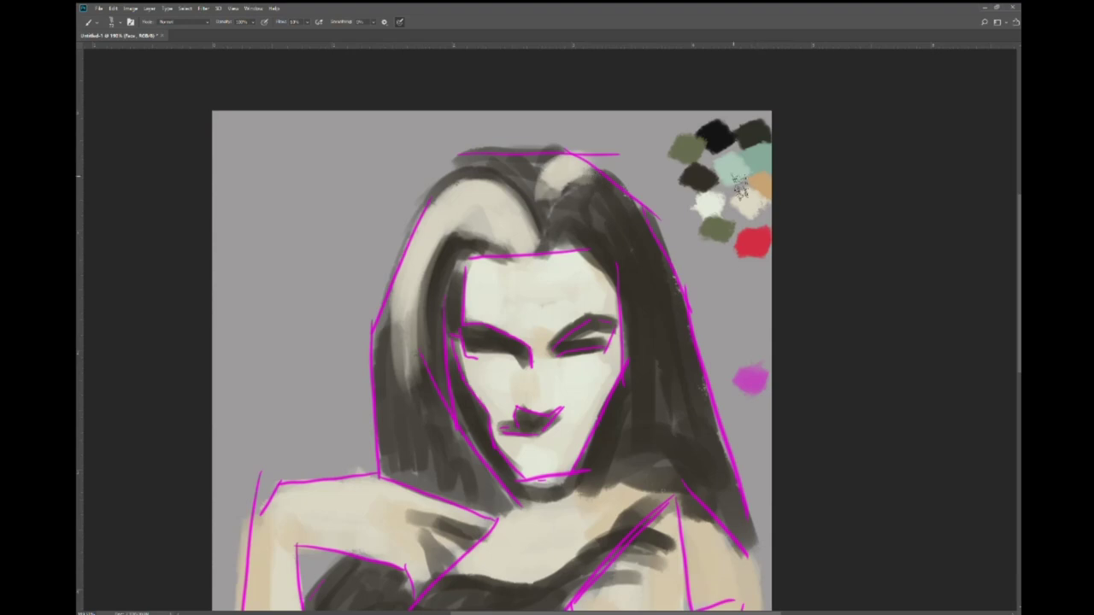
drag(444, 226, 406, 295)
drag(512, 176, 470, 200)
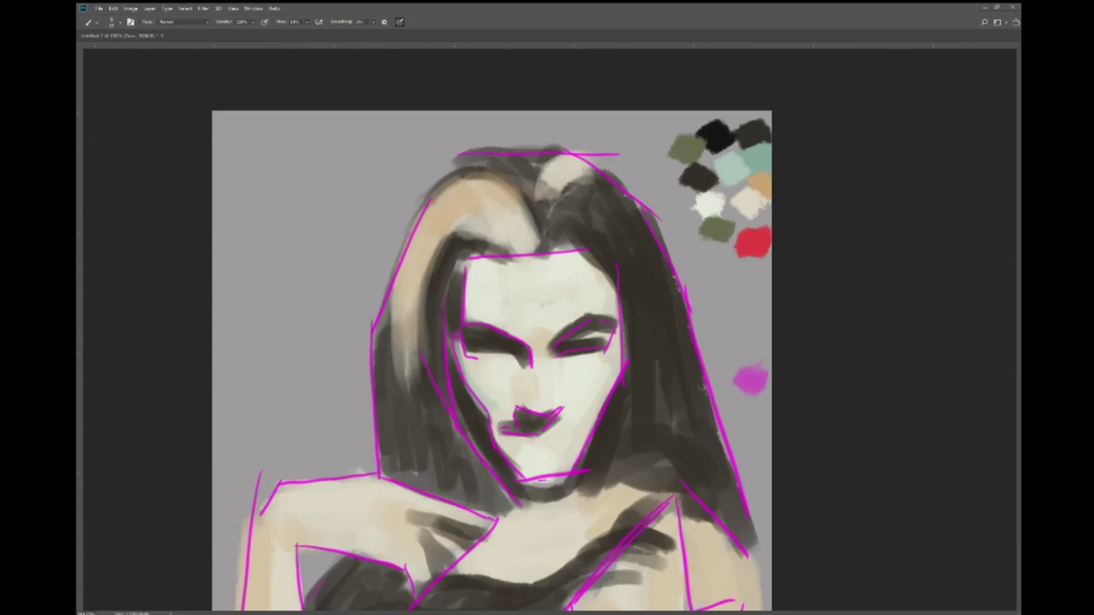
- Tint the left eye pale blue-grey and lighten the shadow left of the mouth
scroll(487, 342, up, 3)
mouse_move(461, 342)
mouse_down()
mouse_move(496, 346)
mouse_move(527, 381)
mouse_move(588, 390)
mouse_up()
scroll(466, 306, down, 5)
scroll(521, 402, up, 5)
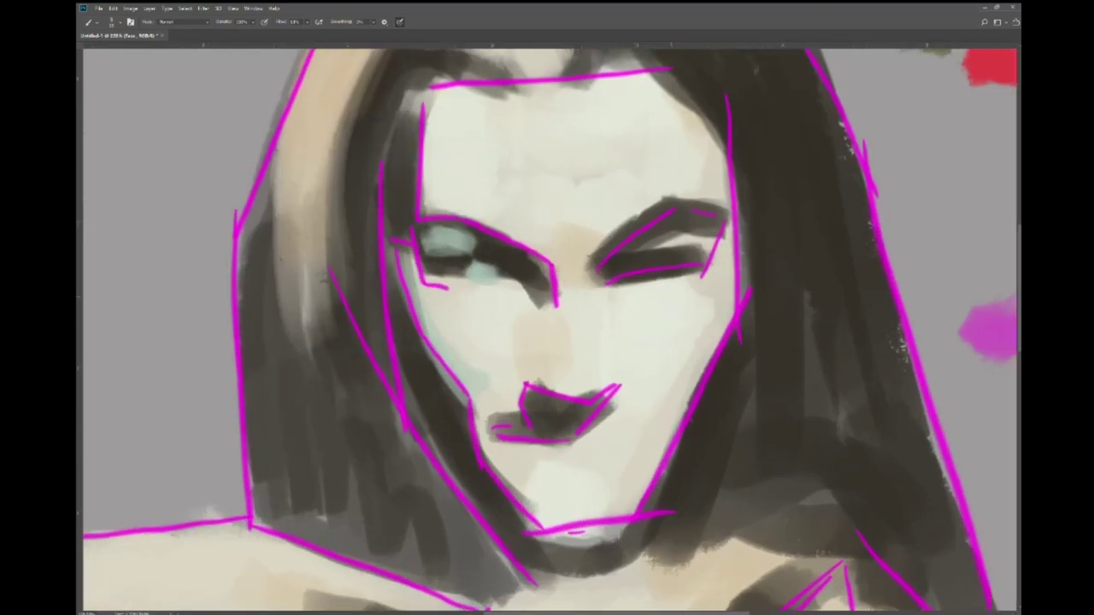
mouse_move(538, 425)
mouse_down()
mouse_move(517, 434)
mouse_move(514, 464)
mouse_move(551, 517)
mouse_move(591, 542)
mouse_up()
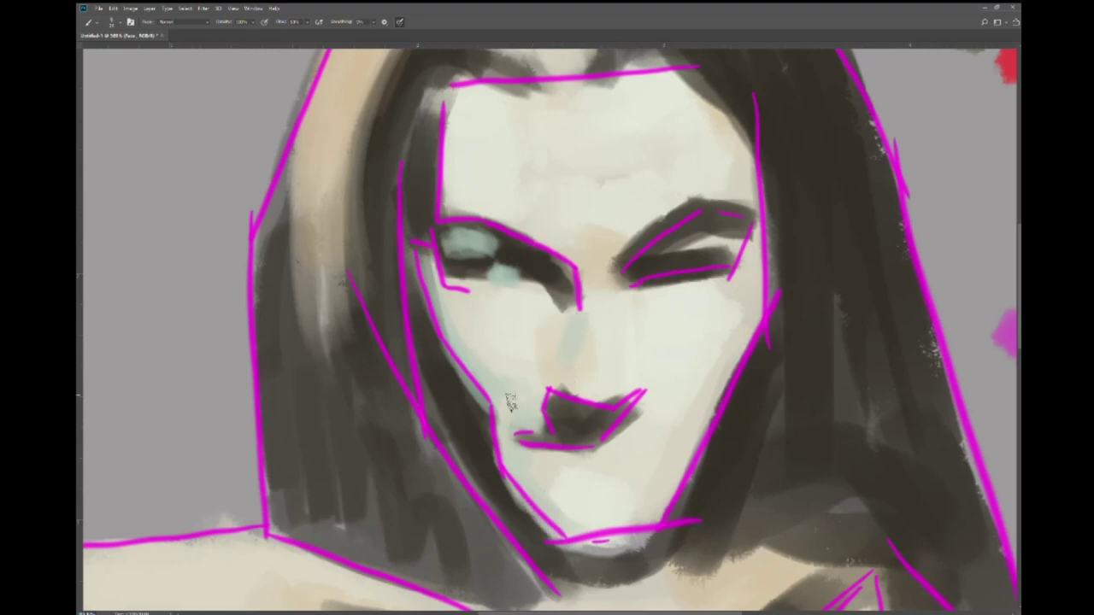
key(ctrl+0)
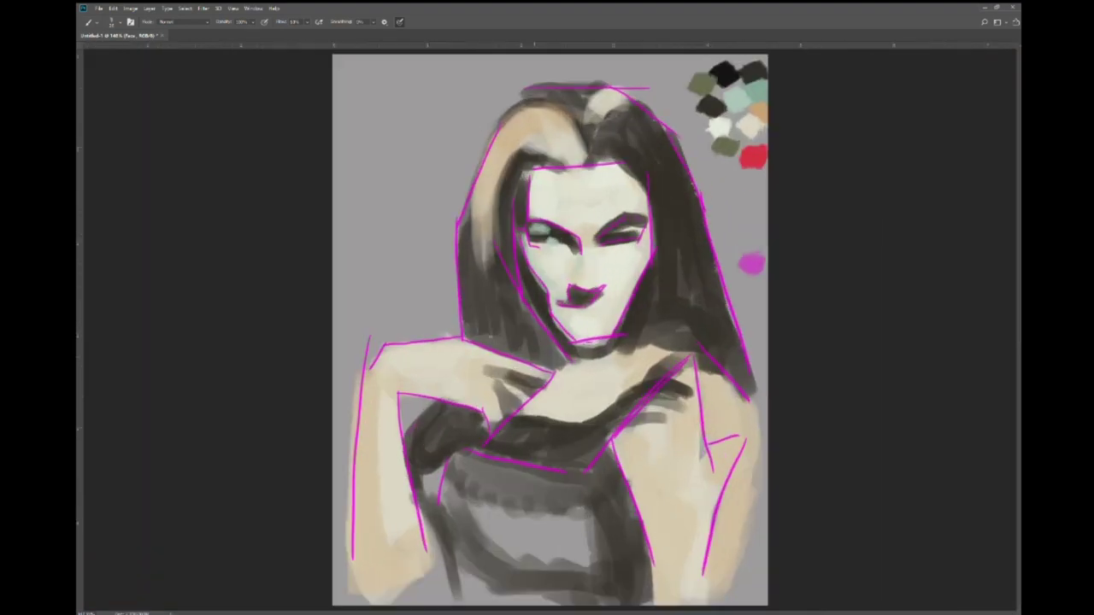
key(ctrl+plus)
key(ctrl+minus)
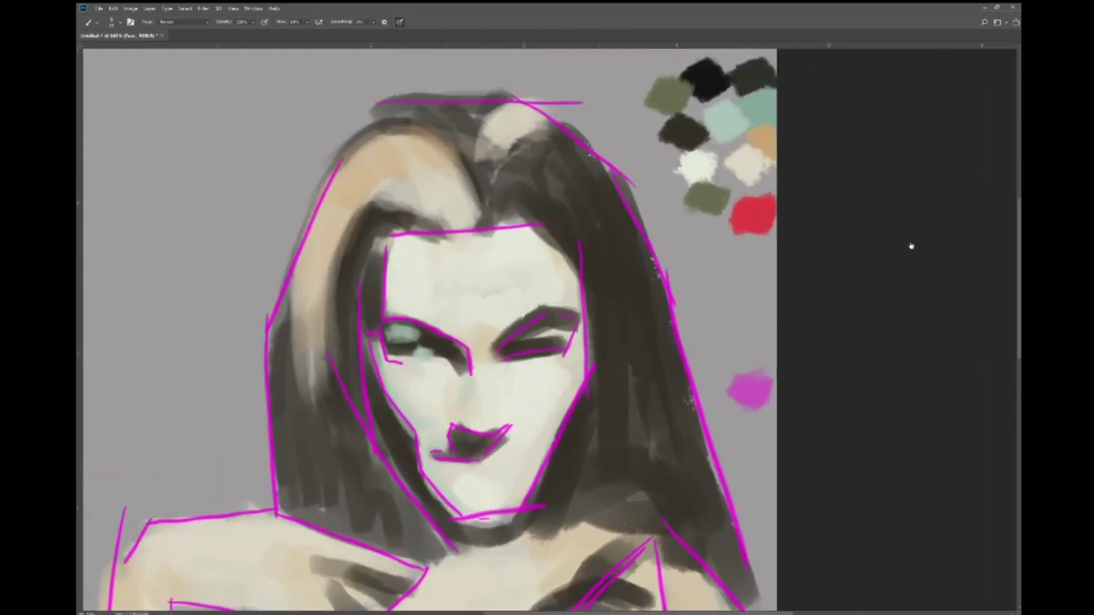
key(ctrl+plus)
scroll(483, 417, up, 1)
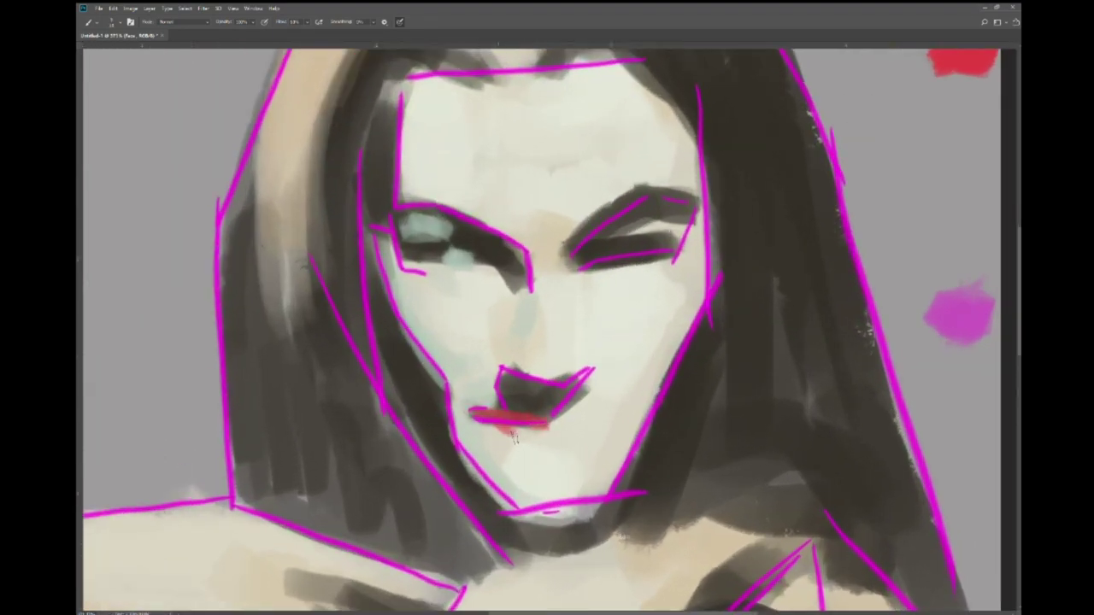
- Paint the lower lip red and darken its left corner
mouse_move(511, 437)
mouse_down()
mouse_move(574, 430)
mouse_move(598, 413)
mouse_move(540, 434)
mouse_move(574, 437)
mouse_move(600, 423)
mouse_up()
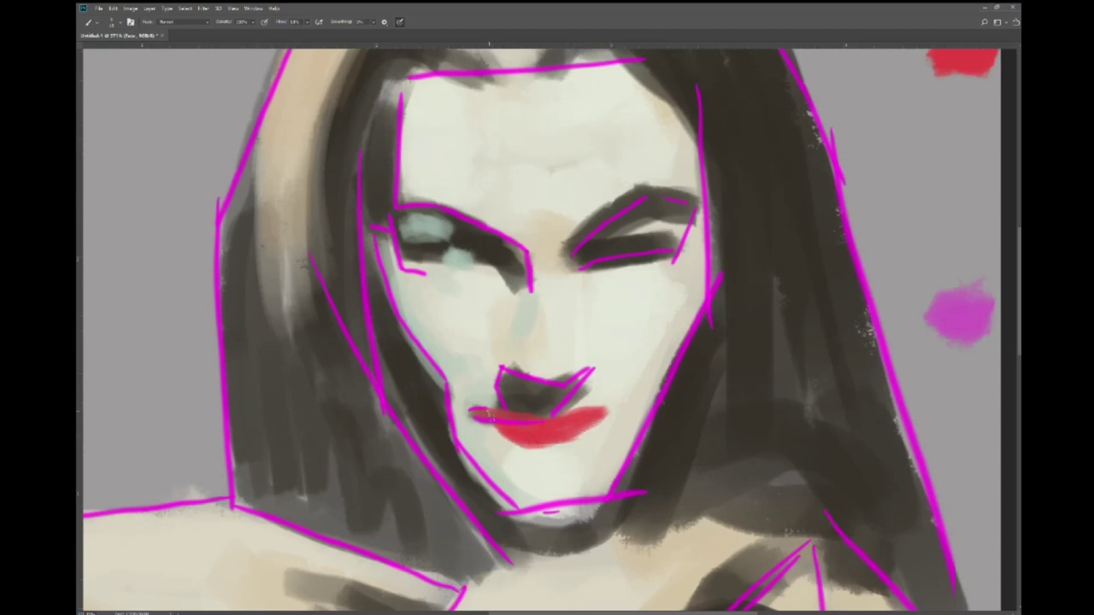
mouse_move(475, 412)
mouse_down()
mouse_move(523, 415)
mouse_move(513, 438)
mouse_up()
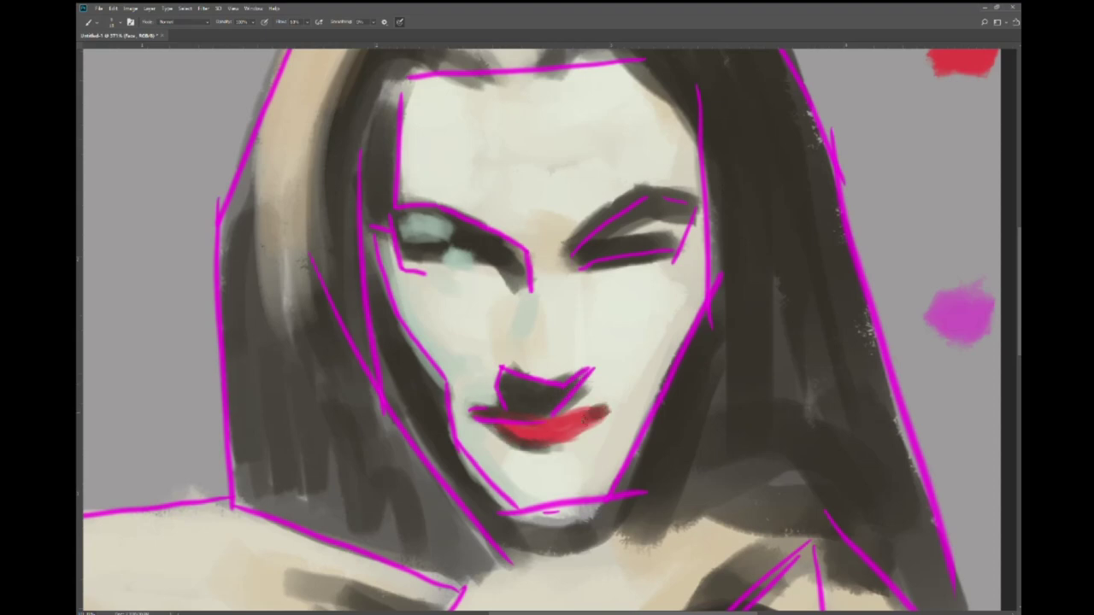
key(ctrl+0)
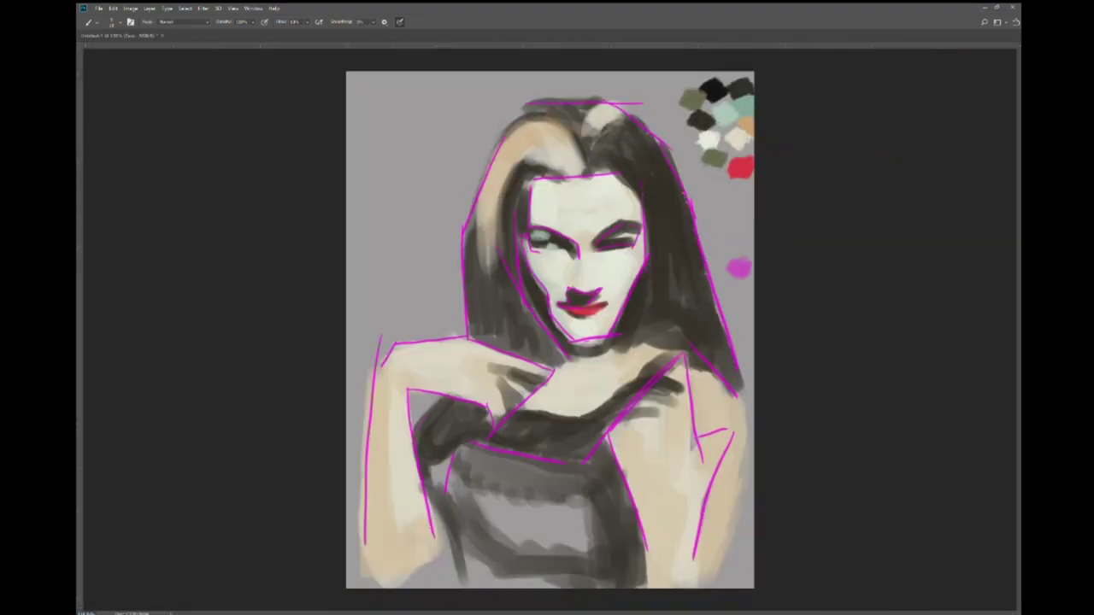
scroll(565, 328, up, 2)
scroll(565, 328, up, 2)
scroll(564, 328, up, 1)
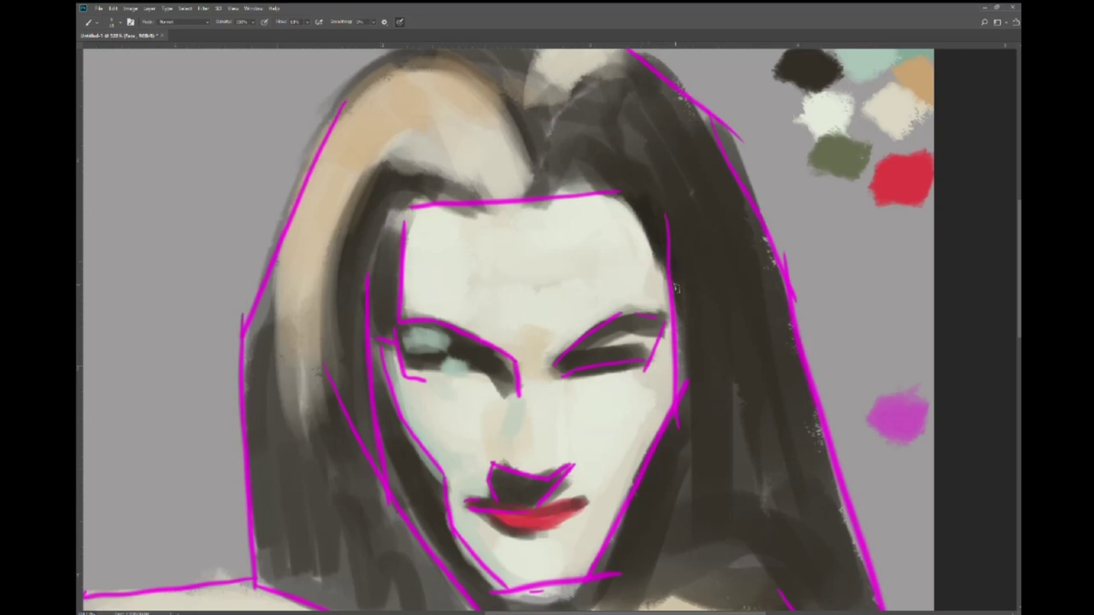
- Paint dark shadows along both jawlines, the left face side and beside the left cheek
drag(677, 352, 523, 605)
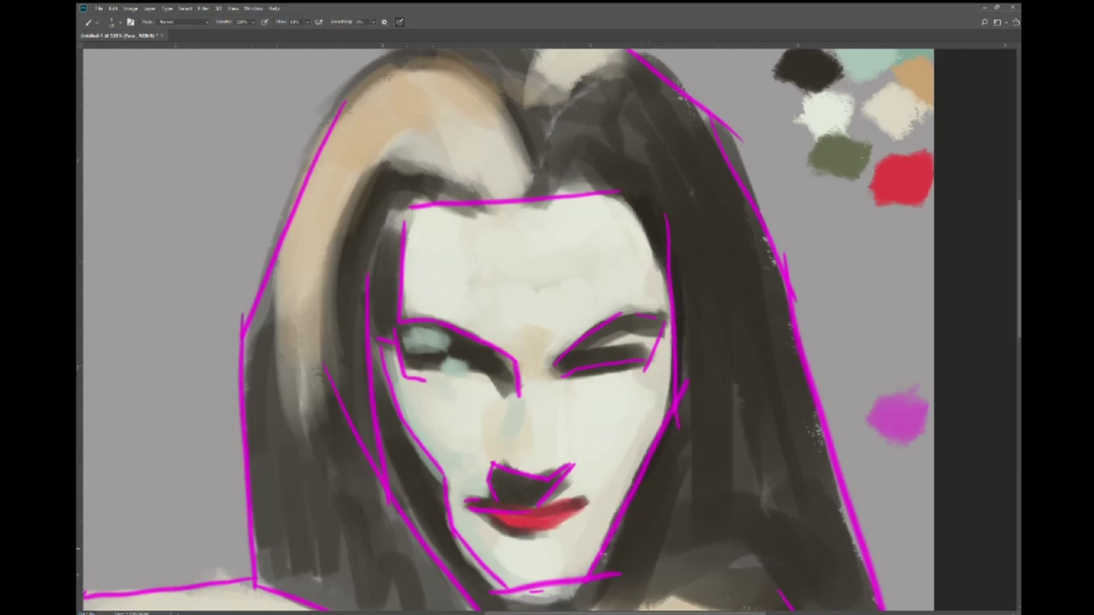
scroll(603, 394, down, 1)
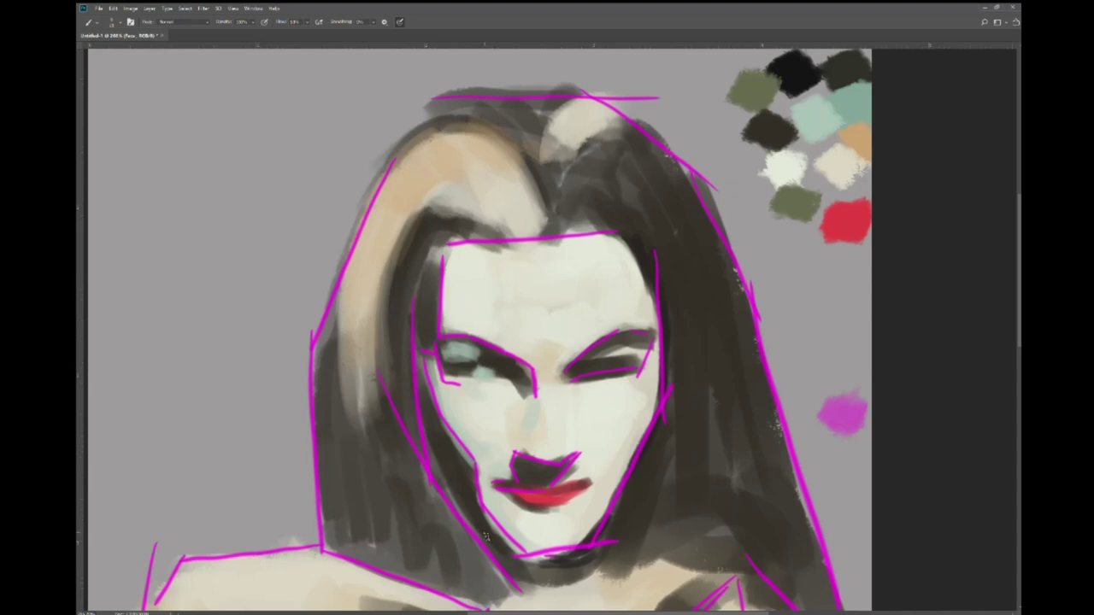
mouse_move(485, 536)
mouse_down()
mouse_move(427, 446)
mouse_move(505, 564)
mouse_up()
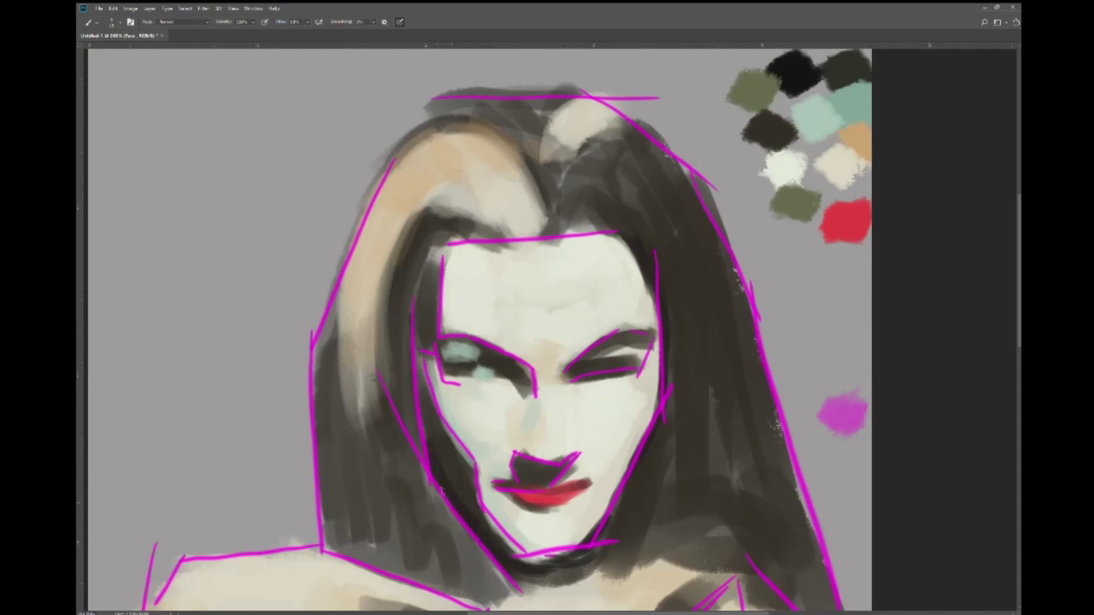
drag(427, 440, 410, 295)
mouse_move(412, 342)
mouse_down()
mouse_move(457, 237)
mouse_move(400, 325)
mouse_move(402, 461)
mouse_up()
drag(410, 415, 427, 509)
scroll(446, 369, up, 1)
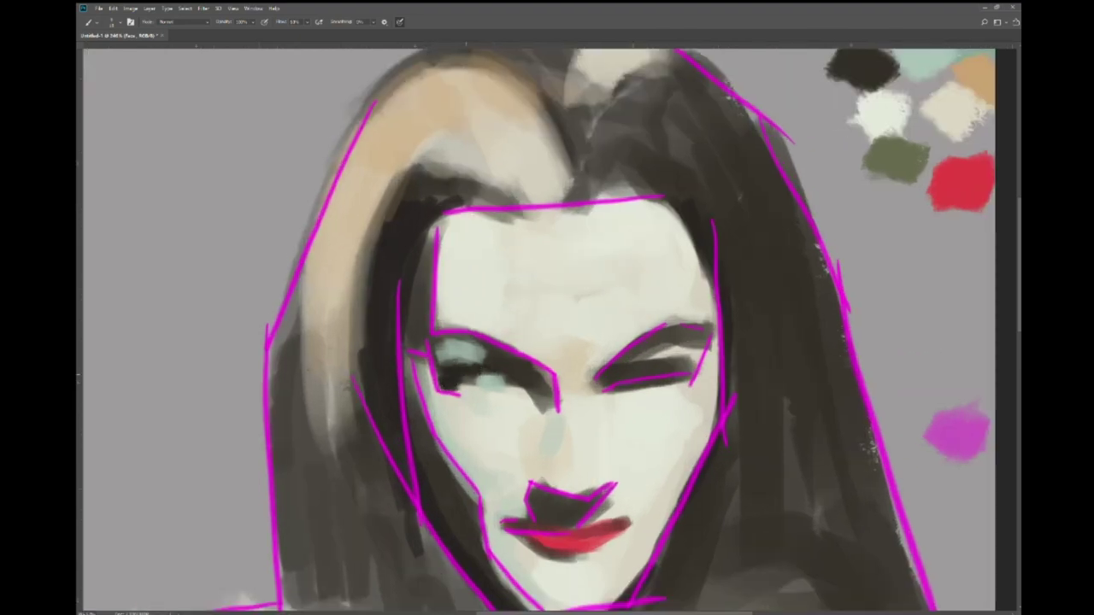
- Darken the left eye's upper lid and shade under its inner corner
drag(429, 340, 489, 342)
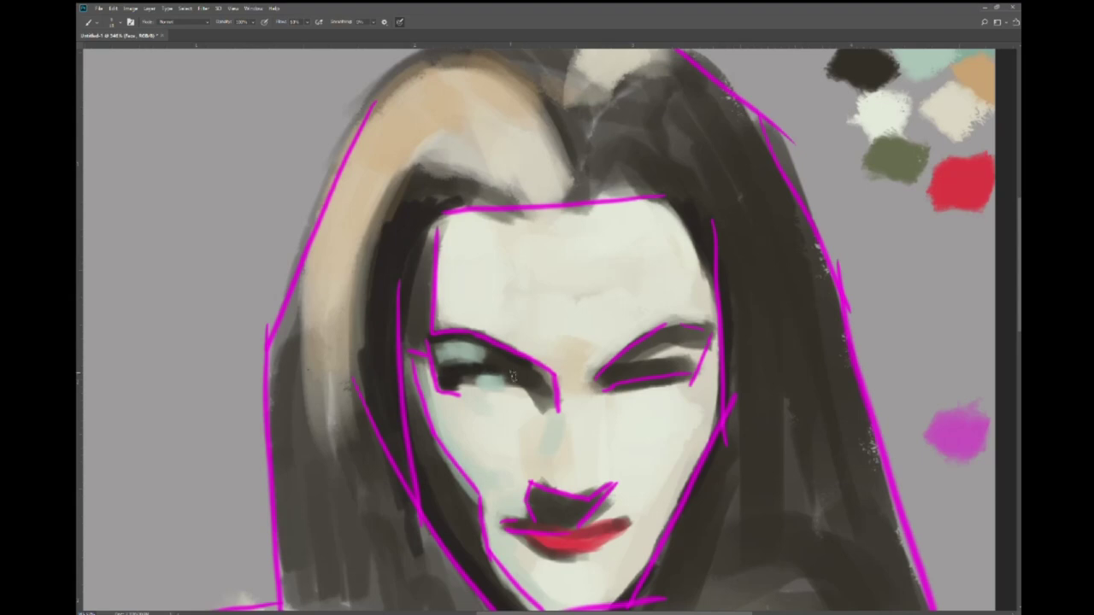
drag(552, 407, 516, 380)
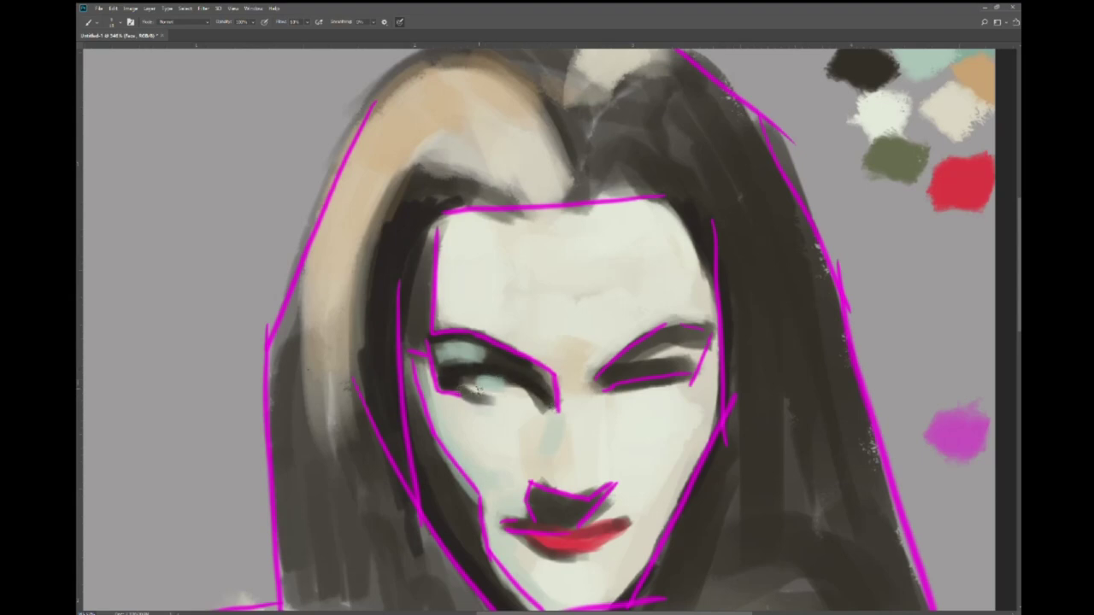
key(ctrl+0)
key(ctrl+plus)
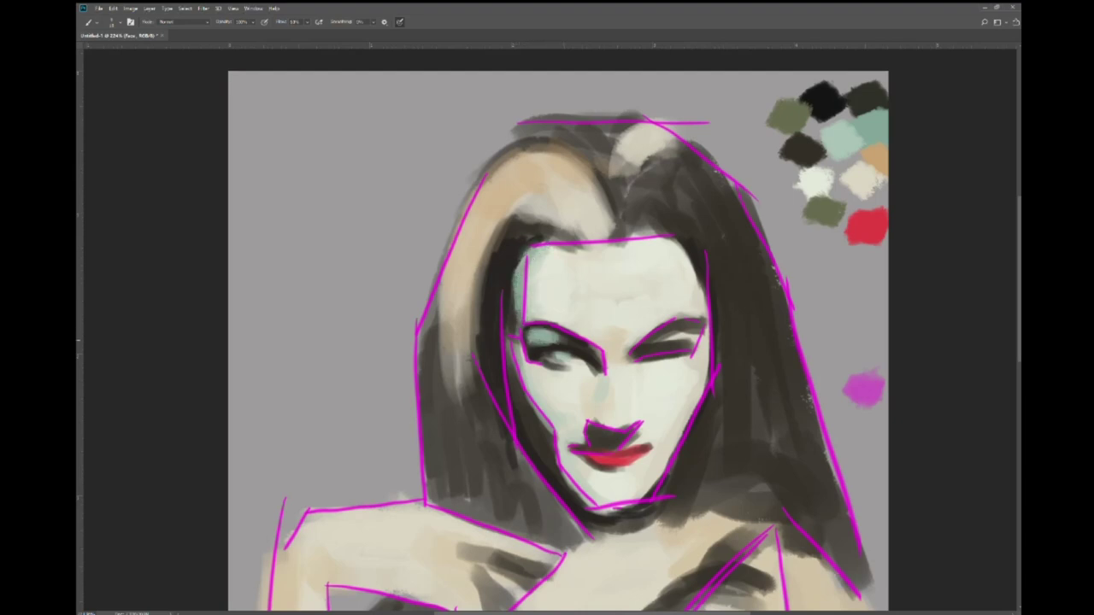
- Brush light teal over the right eye with faint grey-teal shadow beneath it
drag(651, 348, 687, 332)
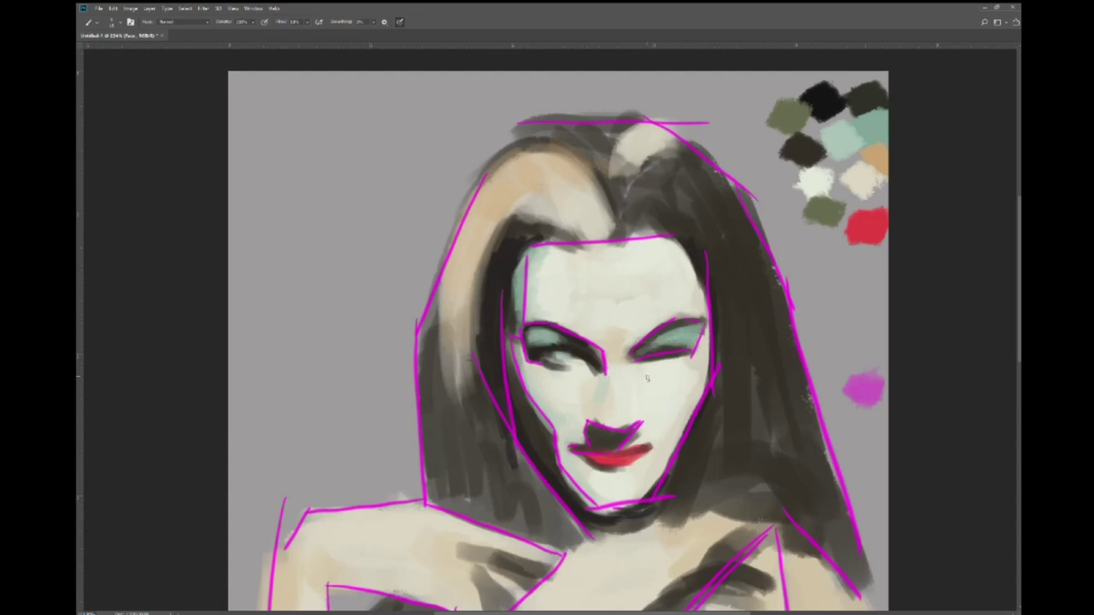
drag(647, 378, 678, 376)
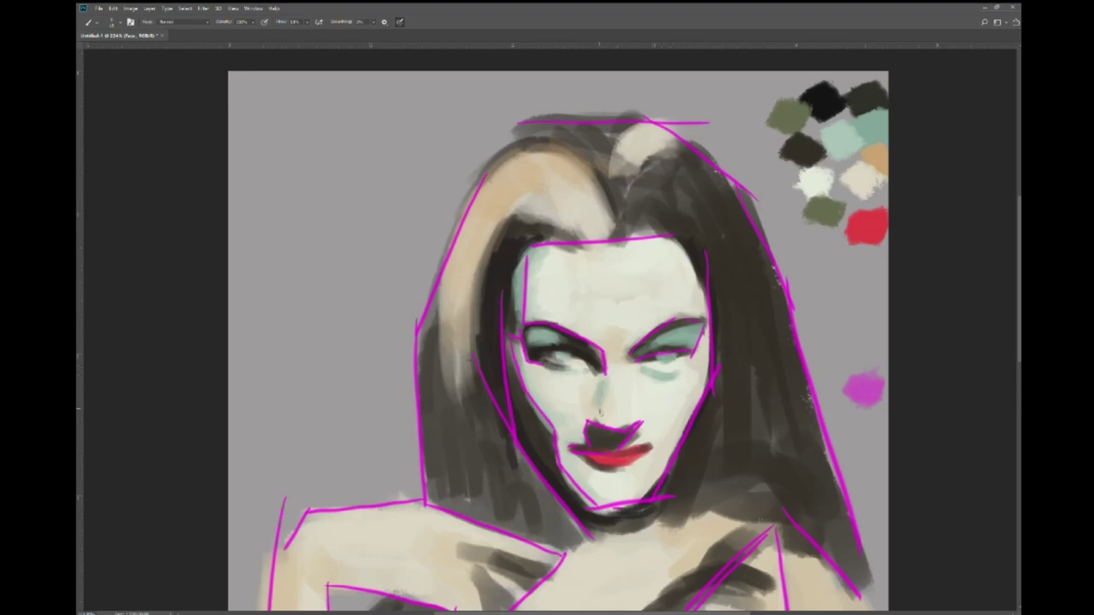
key(ctrl+0)
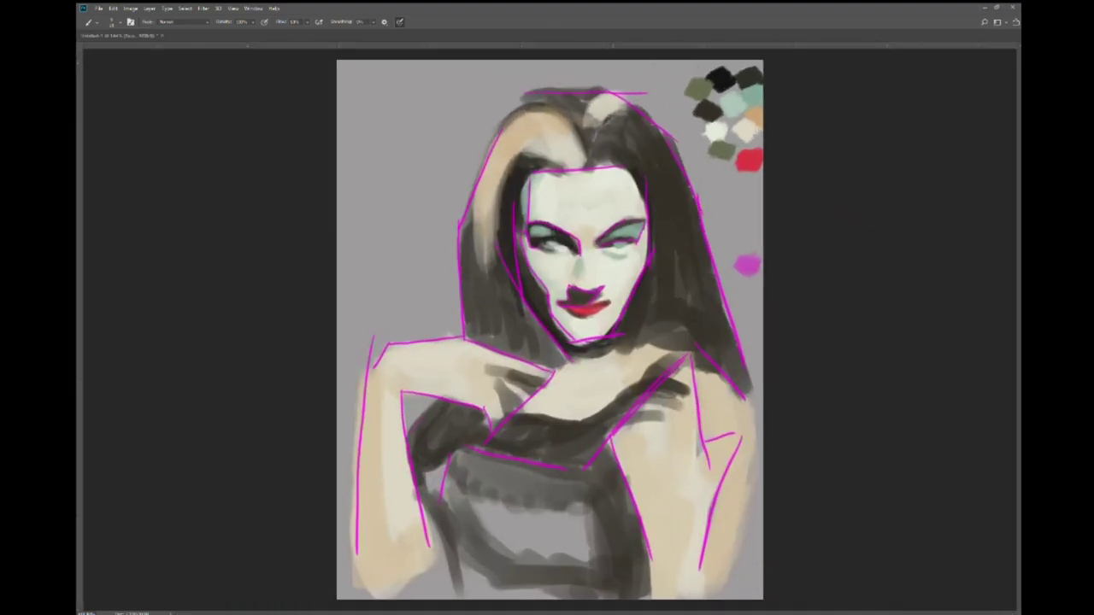
key(ctrl+plus)
key(ctrl+0)
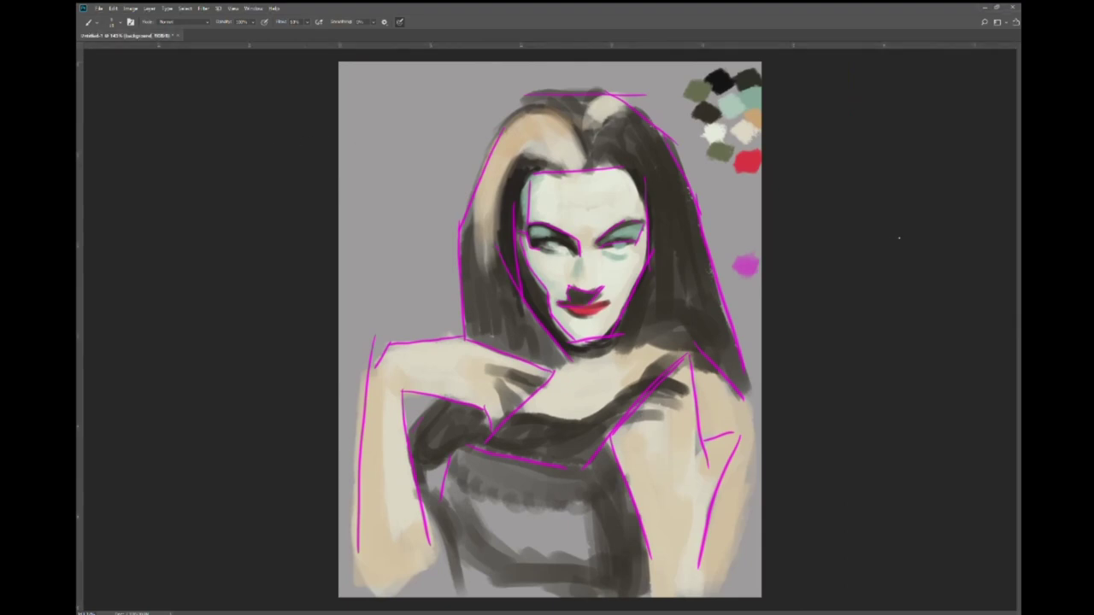
- Paint teal over the grey background, then lighter teal strokes above, left and right of the head
mouse_move(479, 299)
mouse_down()
mouse_move(401, 196)
mouse_move(479, 120)
mouse_move(359, 308)
mouse_move(363, 601)
mouse_move(453, 590)
mouse_move(410, 393)
mouse_up()
mouse_move(448, 201)
mouse_down()
mouse_move(607, 81)
mouse_move(756, 94)
mouse_move(717, 274)
mouse_move(752, 388)
mouse_move(752, 598)
mouse_move(722, 581)
mouse_up()
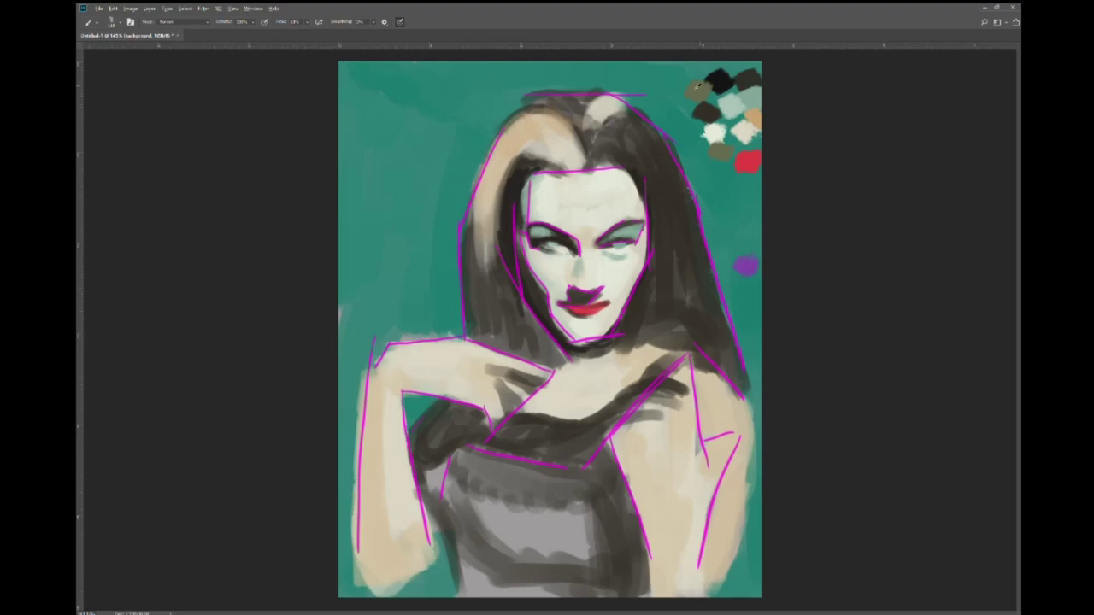
mouse_move(376, 124)
mouse_down()
mouse_move(440, 72)
mouse_move(538, 197)
mouse_move(427, 180)
mouse_move(478, 103)
mouse_move(667, 94)
mouse_move(713, 248)
mouse_up()
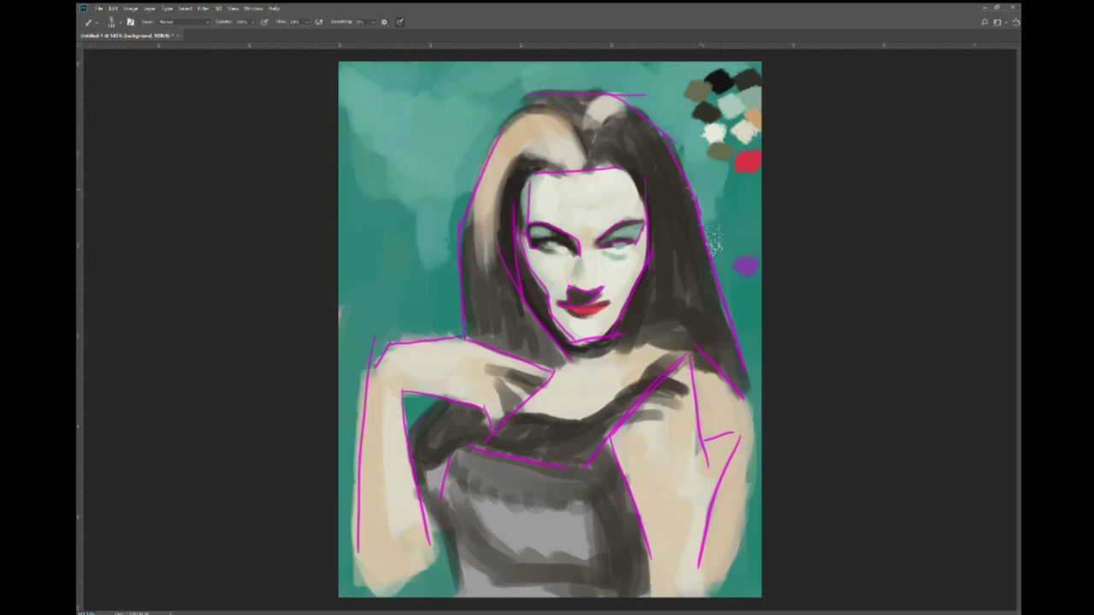
drag(440, 291, 475, 240)
mouse_move(387, 196)
mouse_down()
mouse_move(366, 154)
mouse_move(353, 192)
mouse_move(427, 299)
mouse_up()
drag(739, 146, 752, 274)
key(ctrl+minus)
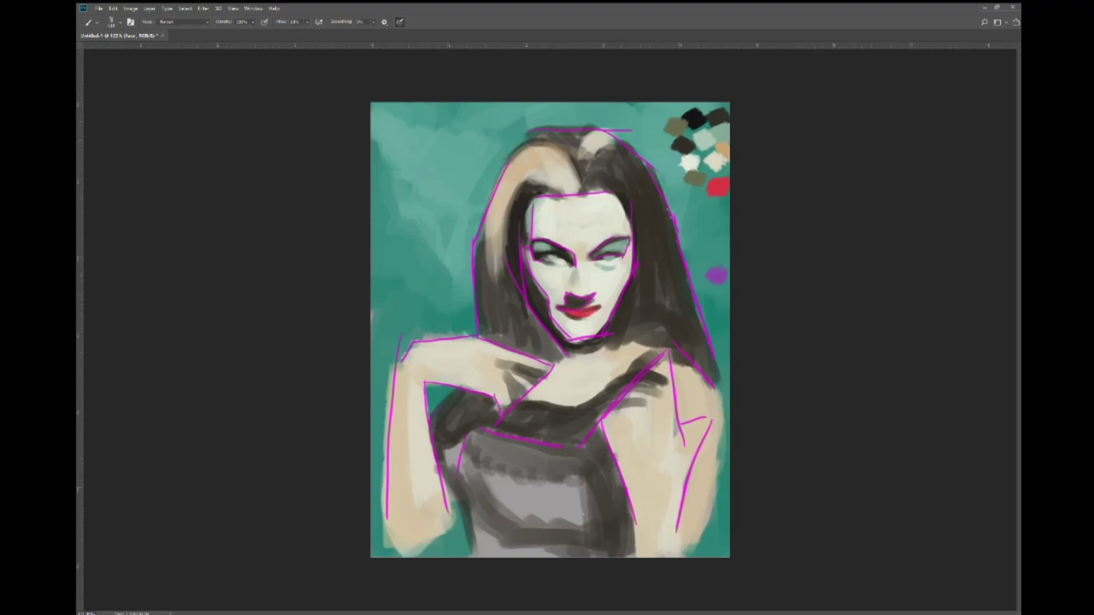
- Lighten the areas under both eyes and darken their lower lids
key(ctrl+plus)
key(ctrl+plus)
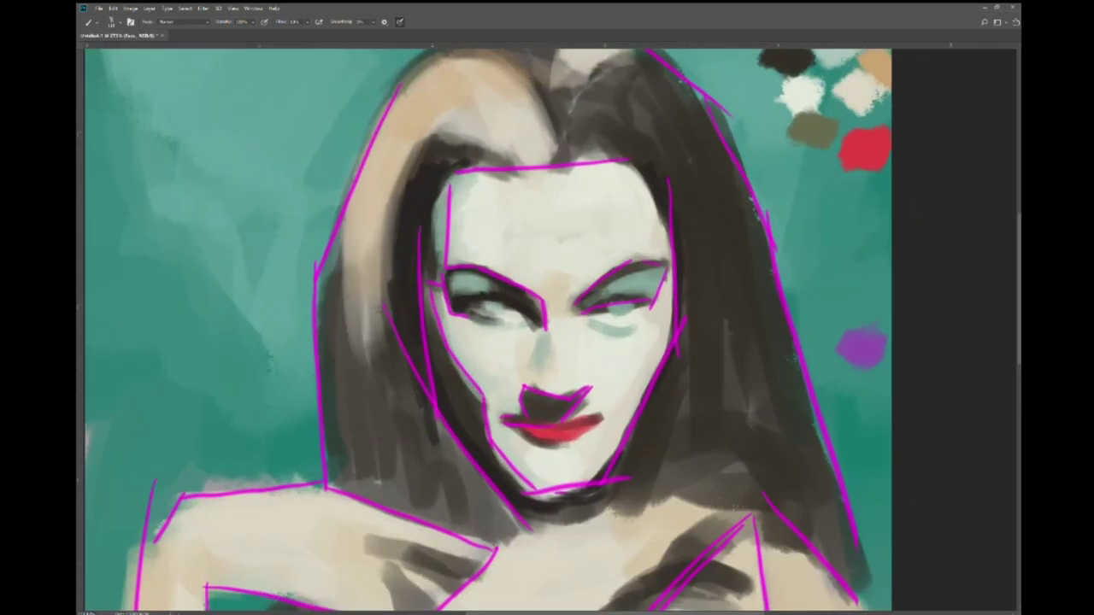
key(ctrl+plus)
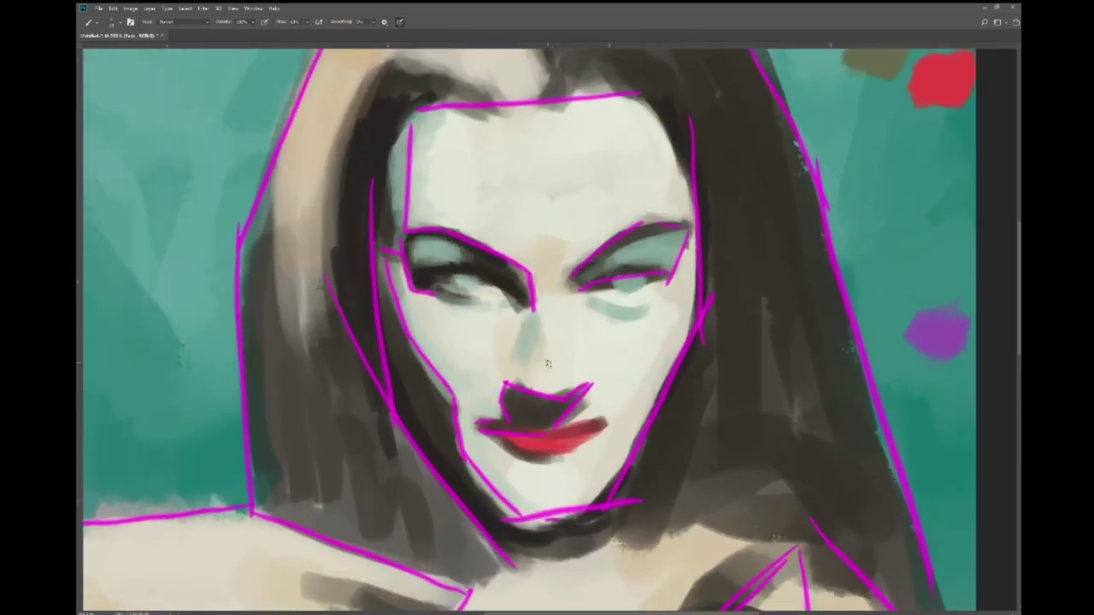
key(ctrl+minus)
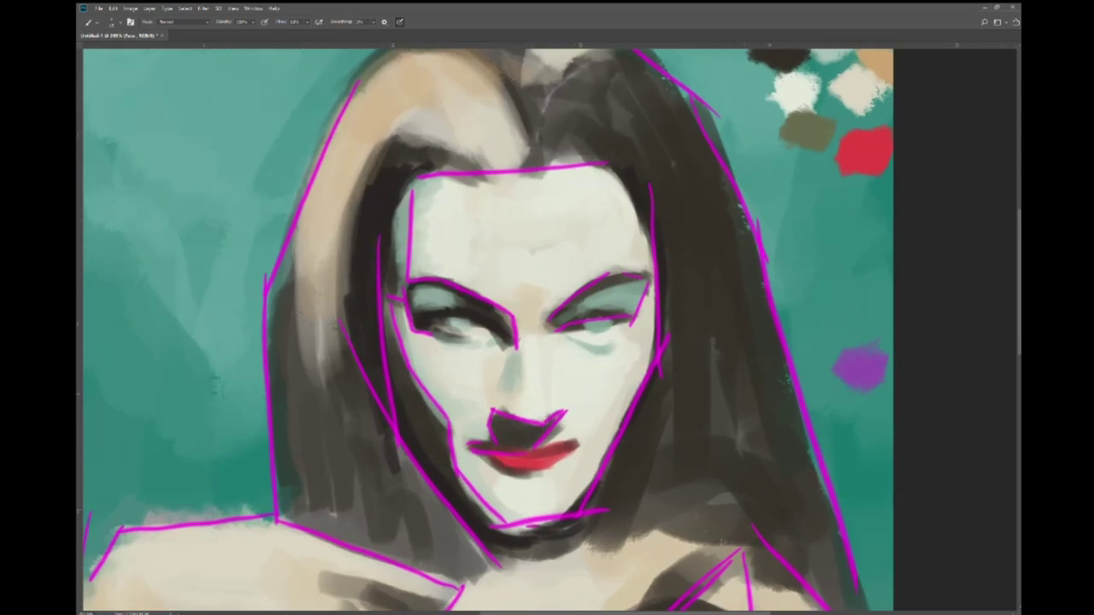
drag(569, 331, 622, 323)
drag(439, 323, 476, 335)
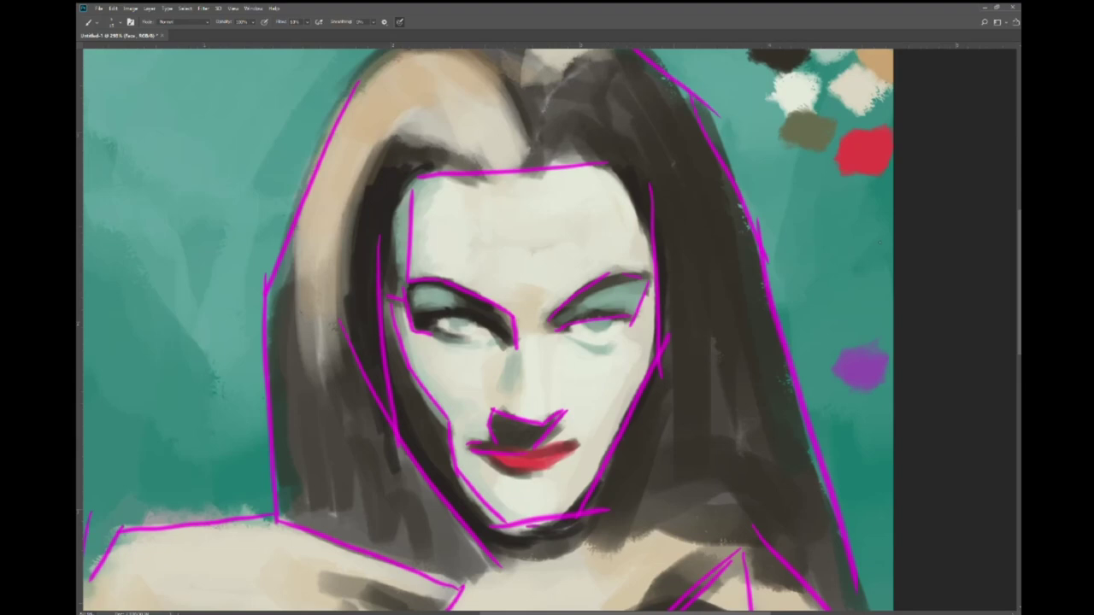
drag(448, 322, 465, 328)
drag(586, 327, 610, 324)
- Line the right eye's lower lid, paint upper lashes, and lighten its inner corner
mouse_move(557, 339)
mouse_down()
mouse_move(596, 342)
mouse_move(624, 331)
mouse_move(629, 316)
mouse_up()
scroll(743, 313, up, 2)
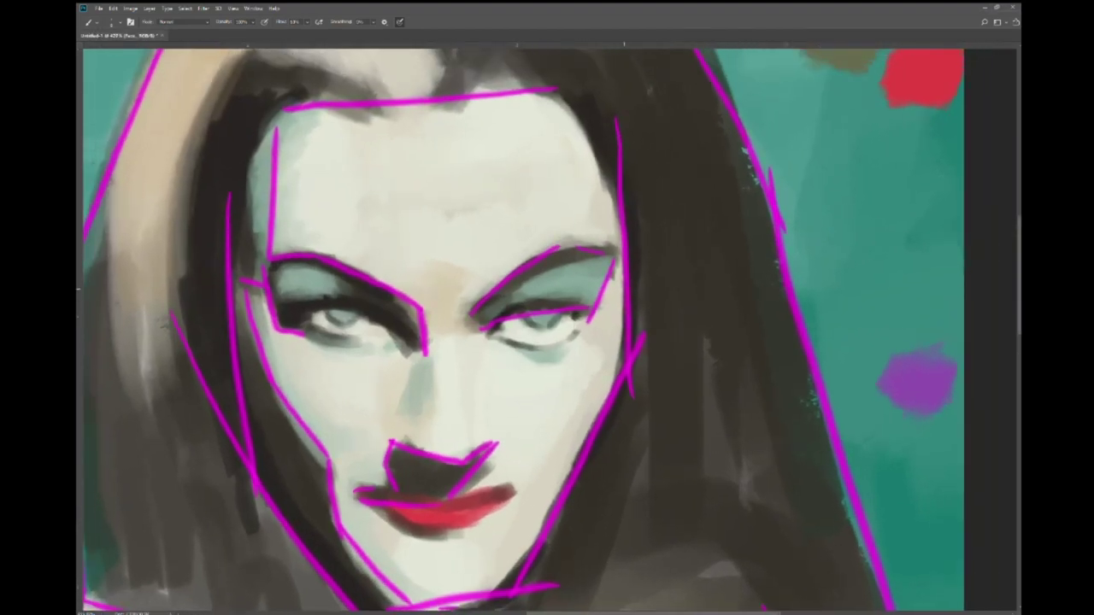
mouse_move(501, 316)
mouse_down()
mouse_move(595, 296)
mouse_move(521, 312)
mouse_move(518, 280)
mouse_move(586, 253)
mouse_up()
drag(495, 335, 578, 325)
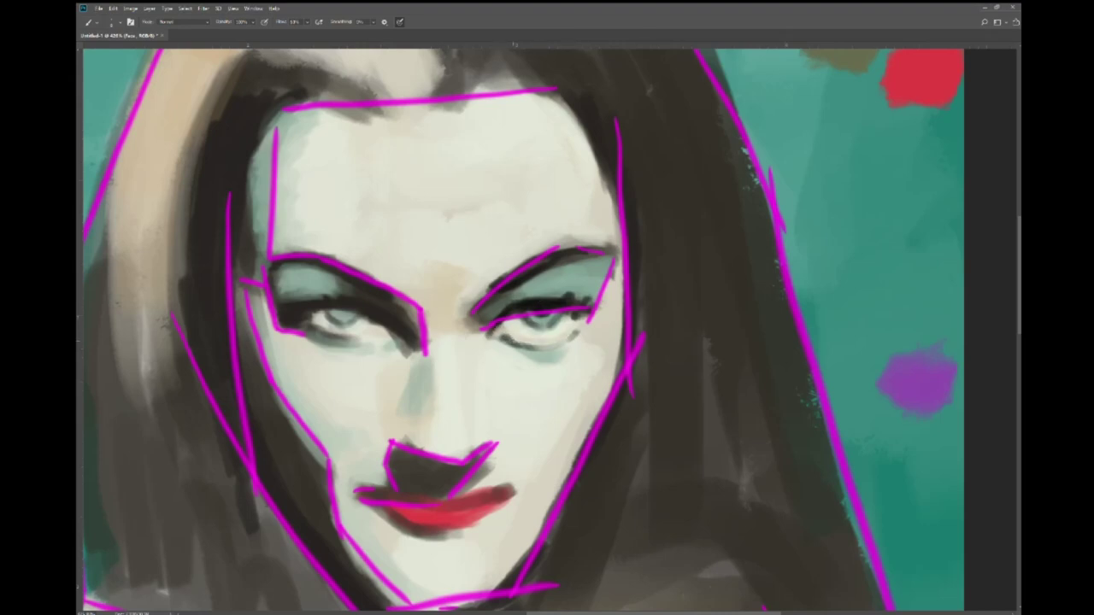
mouse_move(501, 338)
mouse_down()
mouse_move(584, 320)
mouse_move(525, 345)
mouse_move(554, 318)
mouse_up()
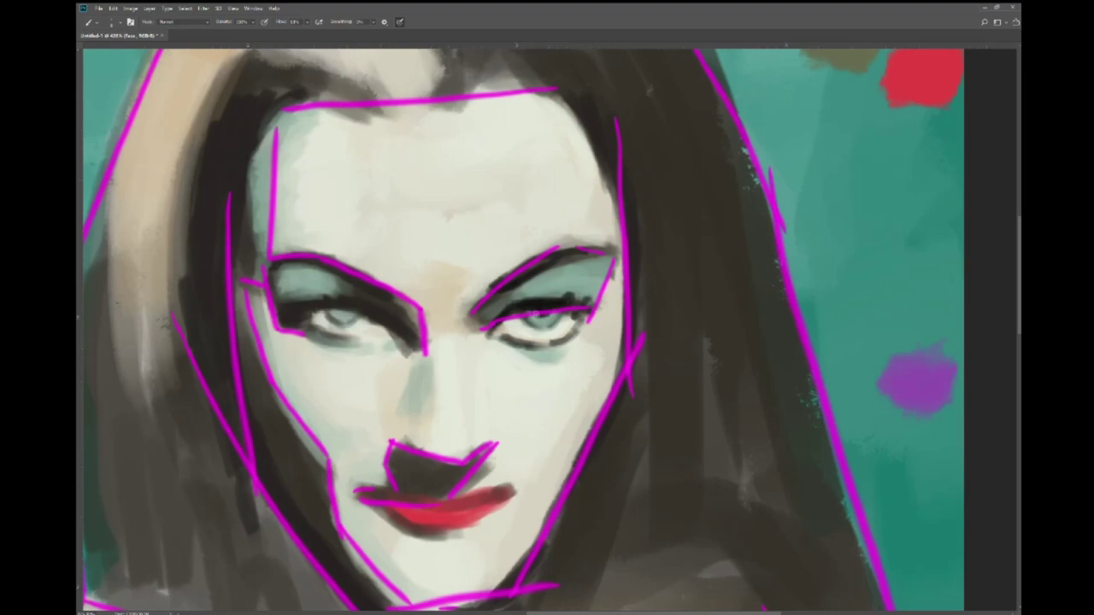
- Tint the right eye's inner corner pinkish-red and review the face with guides hidden
key(ctrl+0)
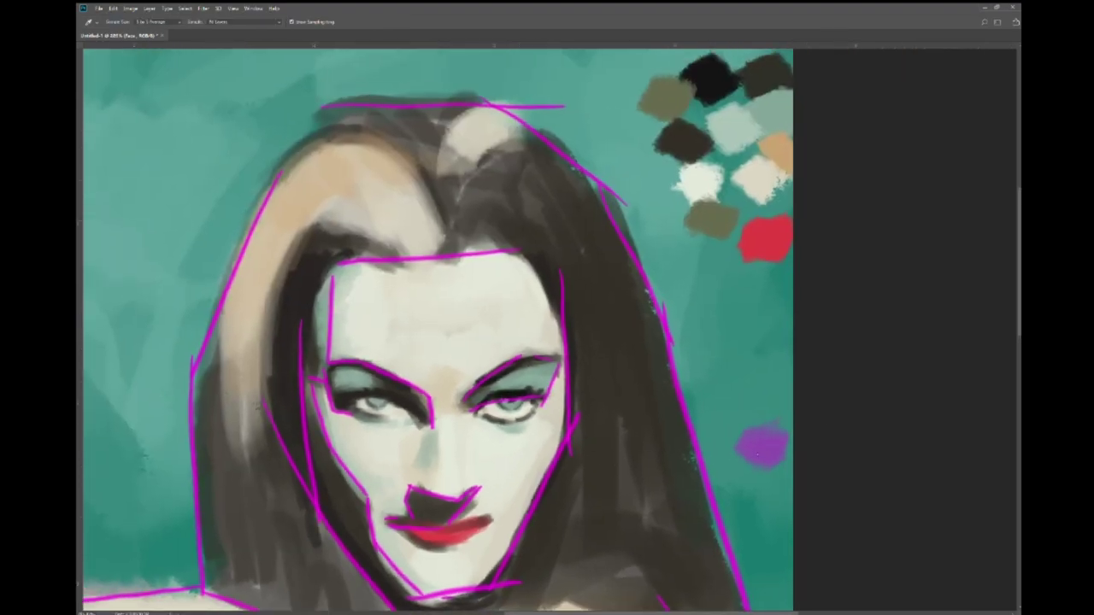
key(ctrl+plus)
key(ctrl+plus)
key(ctrl+plus)
drag(468, 384, 494, 398)
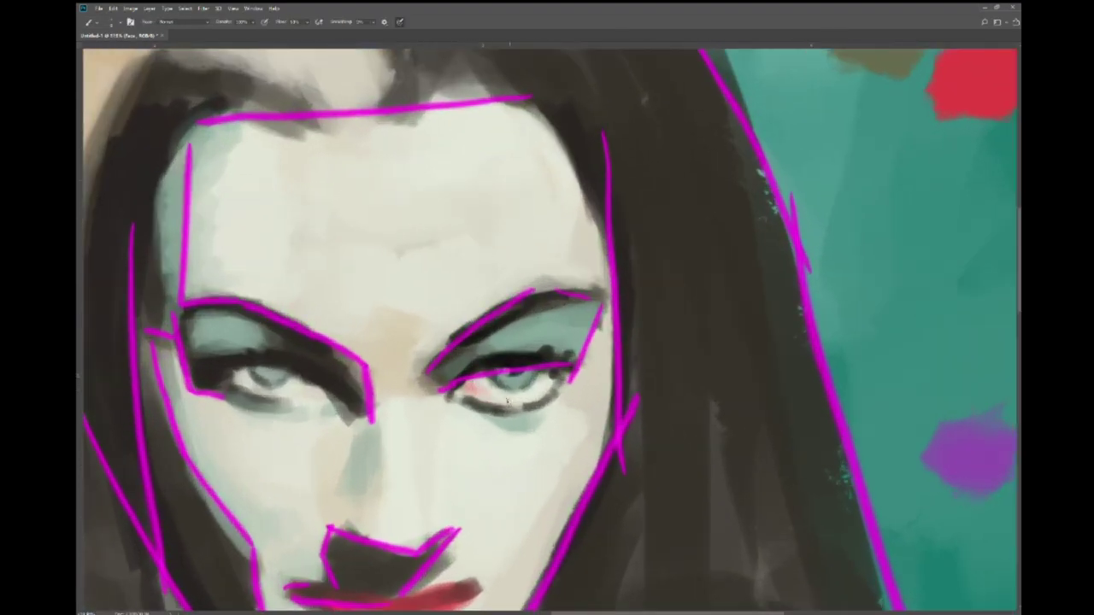
key(ctrl+0)
key(ctrl+comma)
key(ctrl+plus)
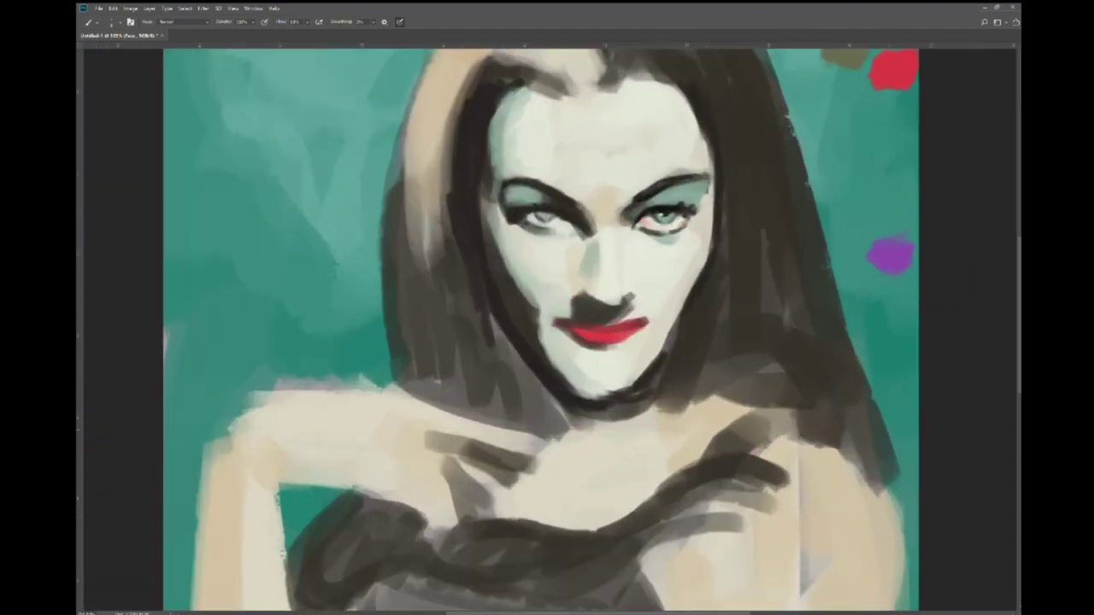
key(ctrl+plus)
key(ctrl+comma)
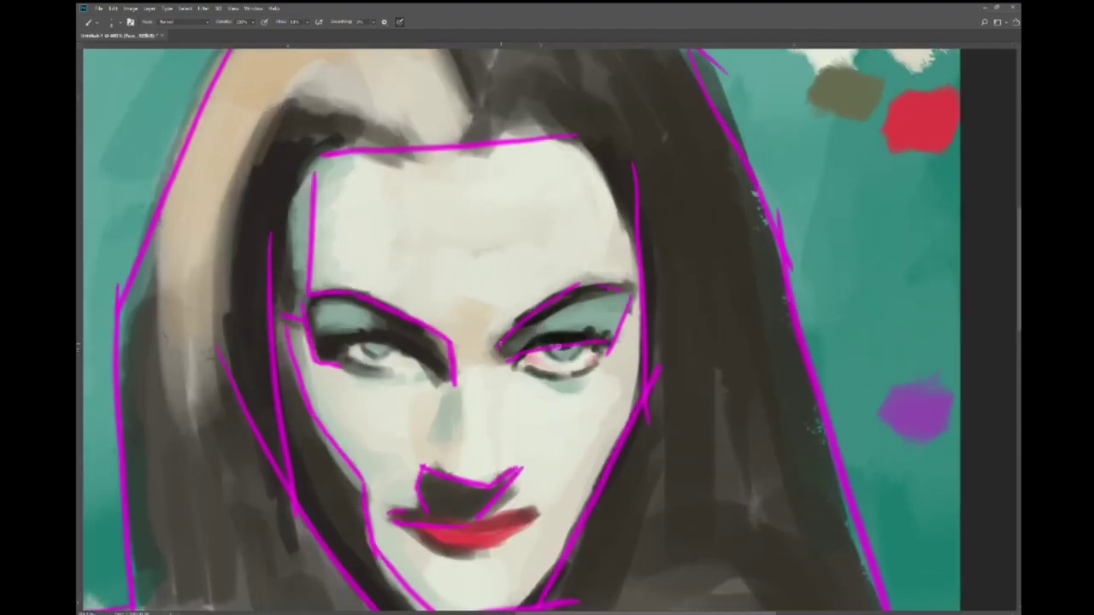
- Darken the right eye's upper eyelid and lash line
drag(579, 288, 634, 292)
key(ctrl+minus)
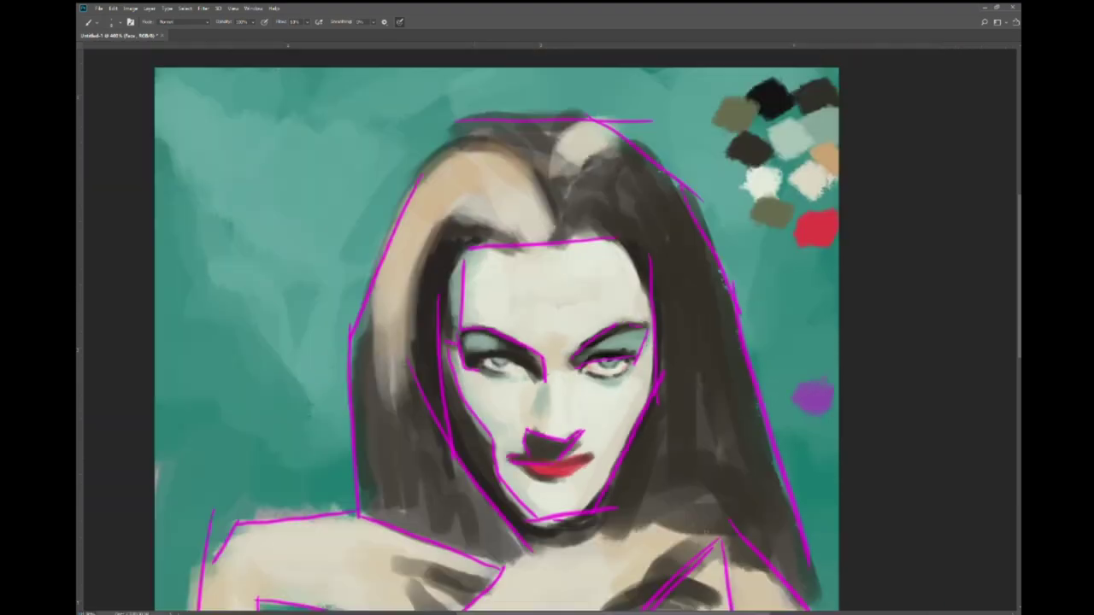
key(ctrl+minus)
key(ctrl+plus)
key(ctrl+plus)
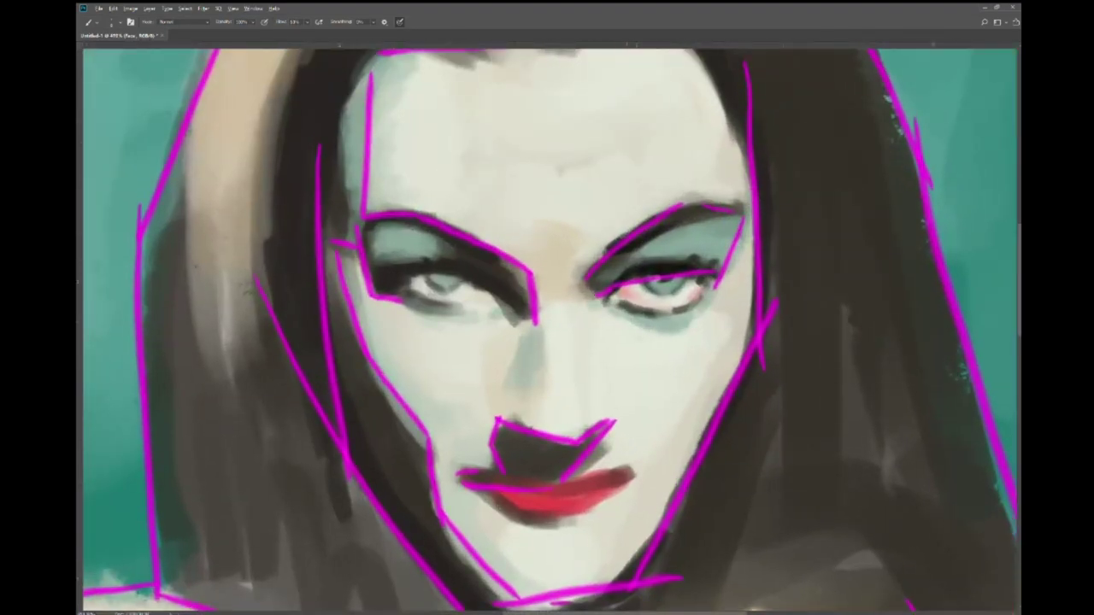
drag(700, 279, 619, 291)
key(h)
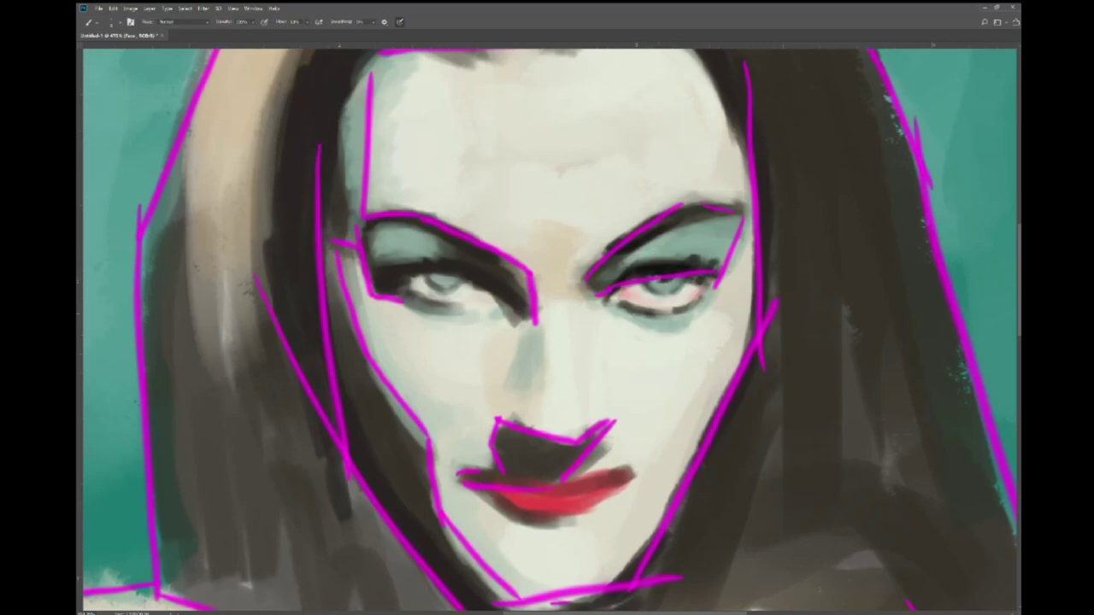
key(ctrl+0)
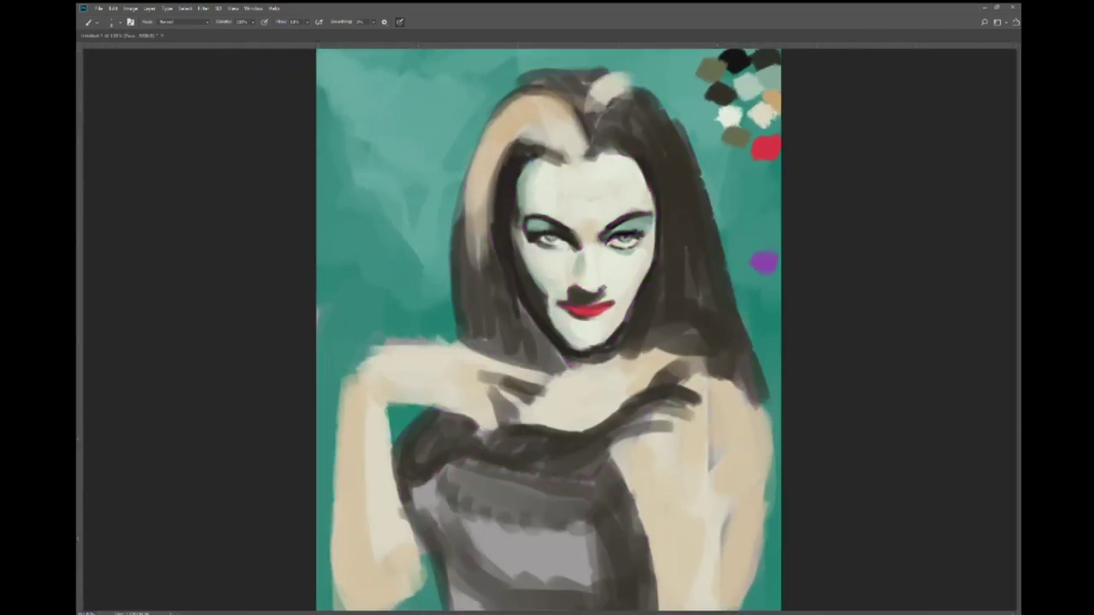
key(ctrl+plus)
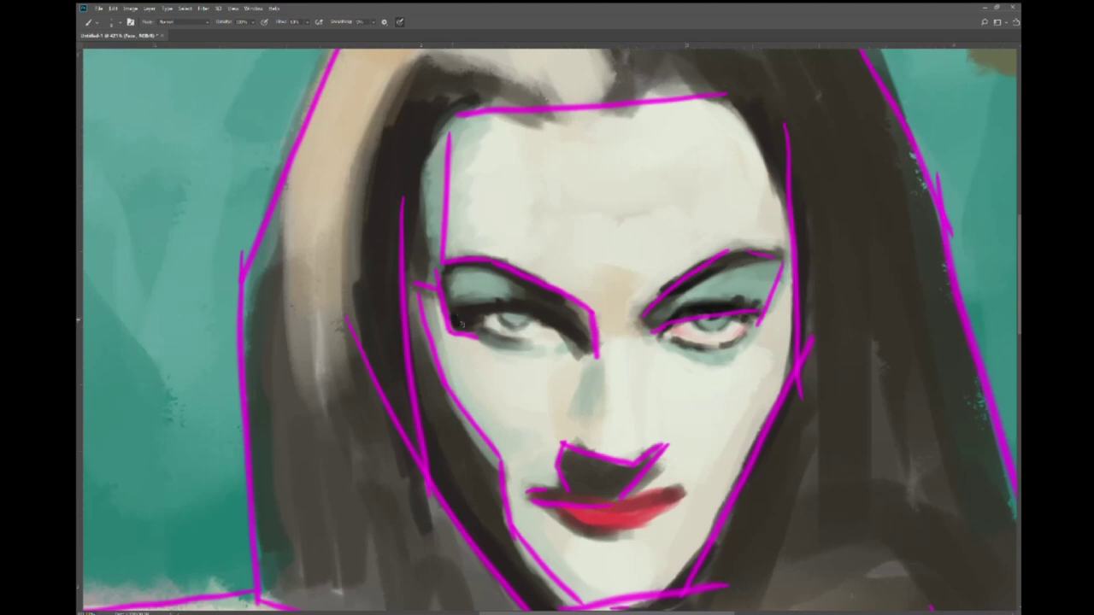
- Darken the left eye's upper lash line and outer corner, and the hair strand beside it
mouse_move(460, 323)
mouse_down()
mouse_move(496, 298)
mouse_move(535, 304)
mouse_up()
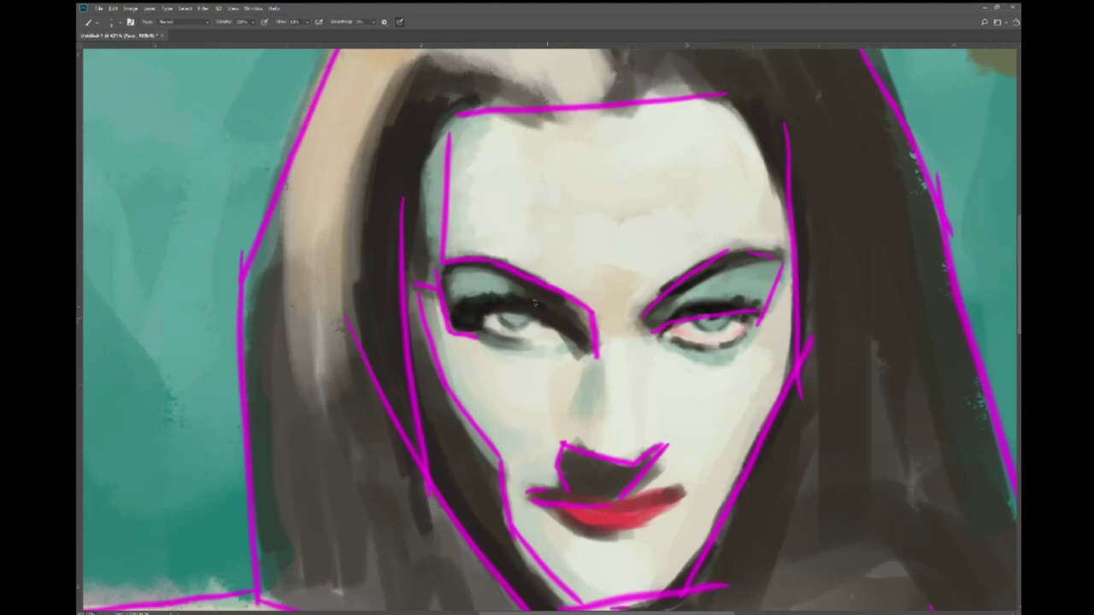
mouse_move(484, 266)
mouse_down()
mouse_move(436, 271)
mouse_move(421, 409)
mouse_up()
drag(414, 323, 445, 474)
mouse_move(522, 313)
mouse_down()
mouse_move(484, 318)
mouse_move(484, 333)
mouse_move(504, 346)
mouse_move(446, 345)
mouse_up()
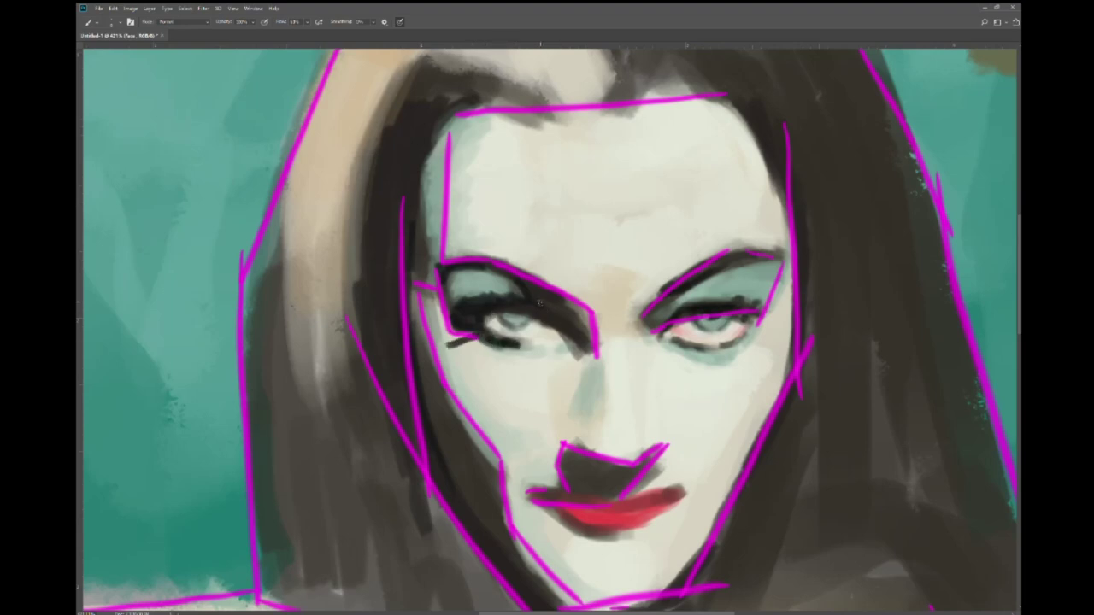
drag(530, 314, 496, 319)
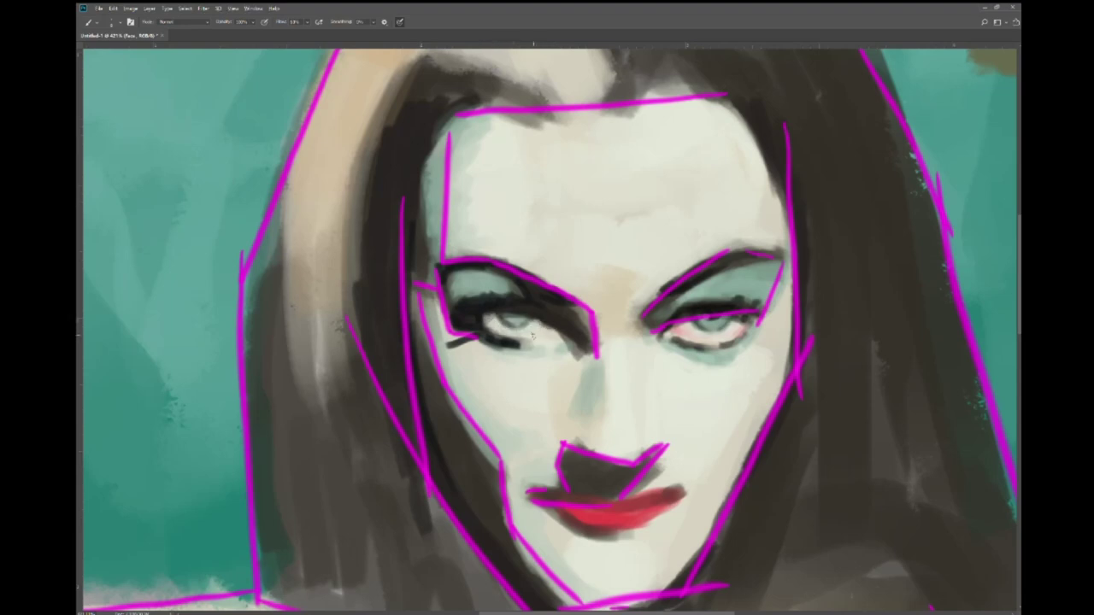
- Add pink to the left eye's inner corner and refine the lower lid with a faint shadow
mouse_move(550, 334)
mouse_down()
mouse_move(479, 337)
mouse_move(554, 345)
mouse_up()
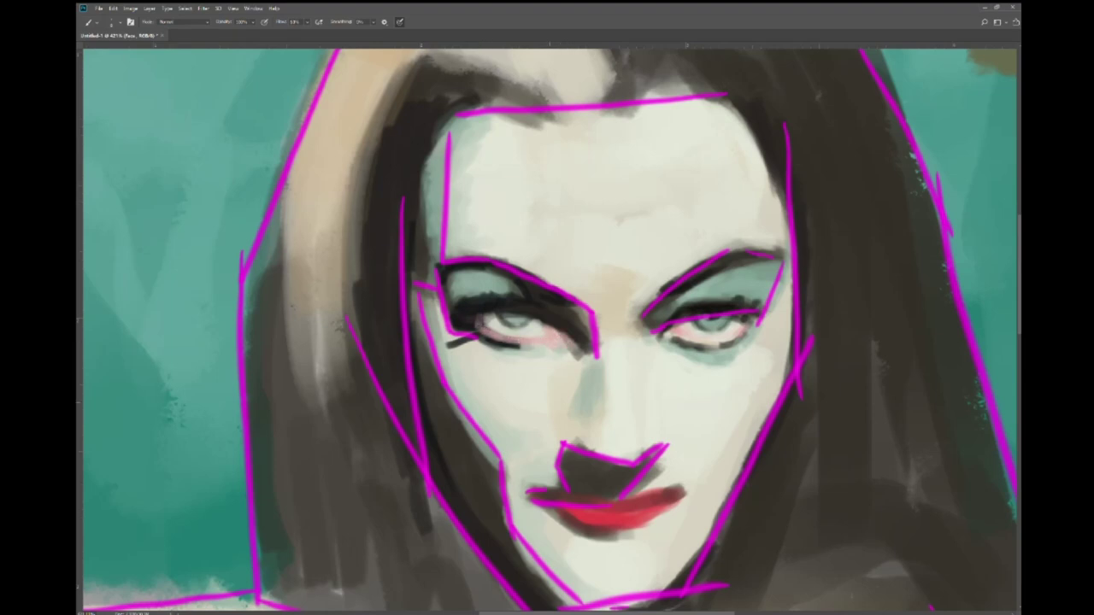
drag(487, 335, 515, 338)
drag(531, 343, 478, 331)
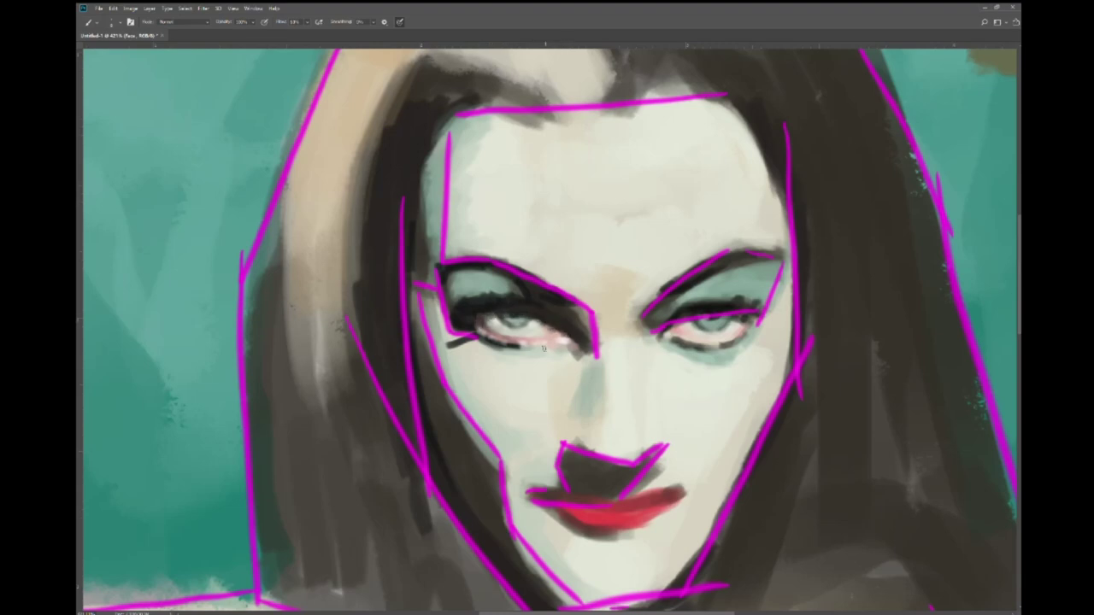
drag(547, 346, 518, 349)
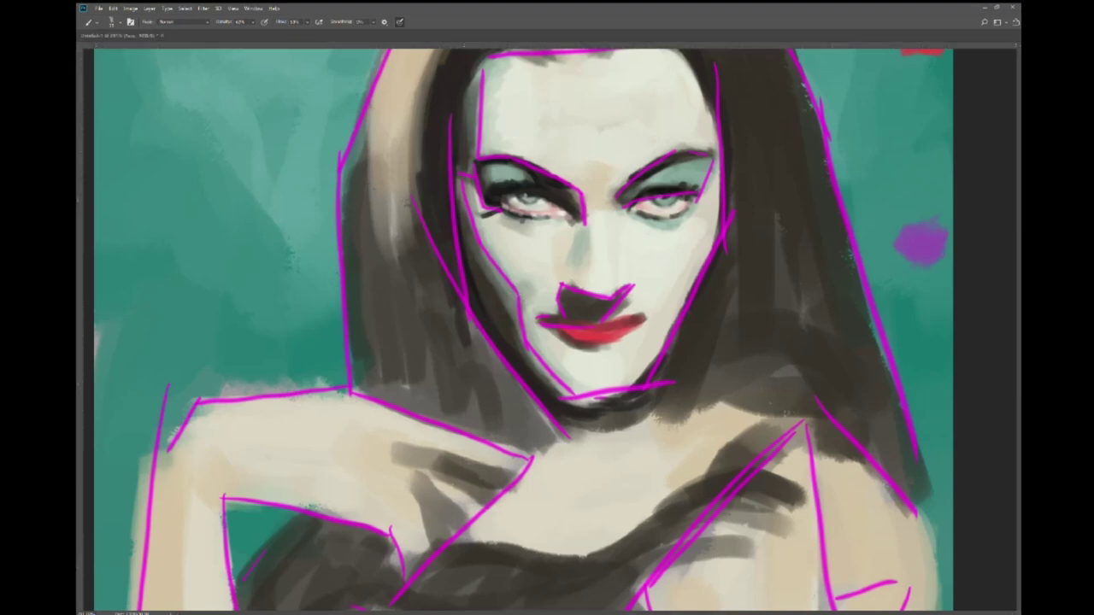
- Fit the whole painting in view and add a white dab to the colour swatches
scroll(574, 365, down, 3)
scroll(574, 365, up, 1)
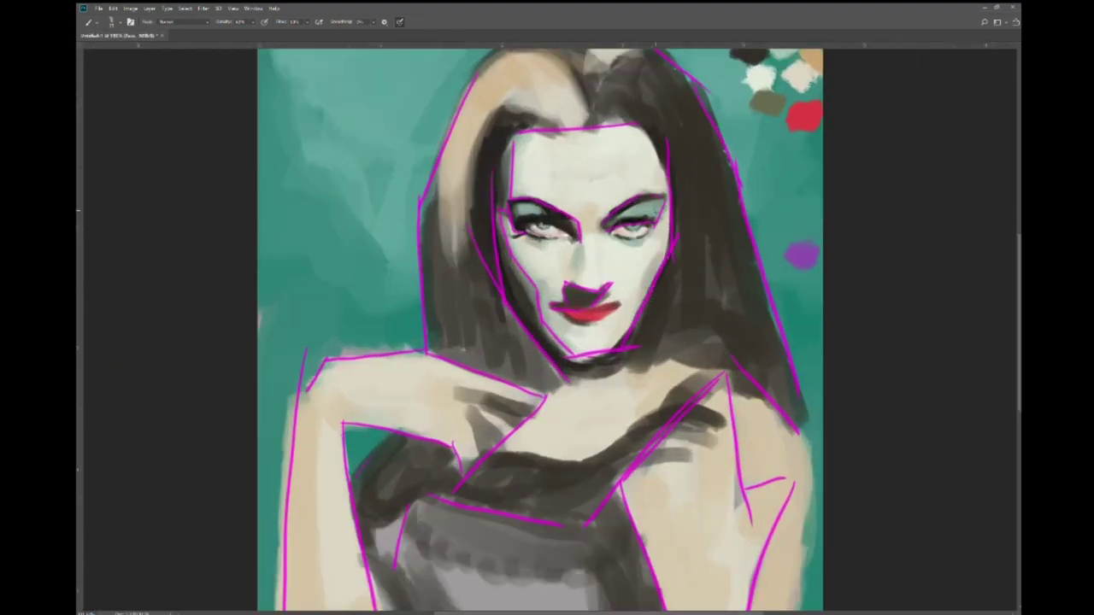
scroll(745, 229, up, 2)
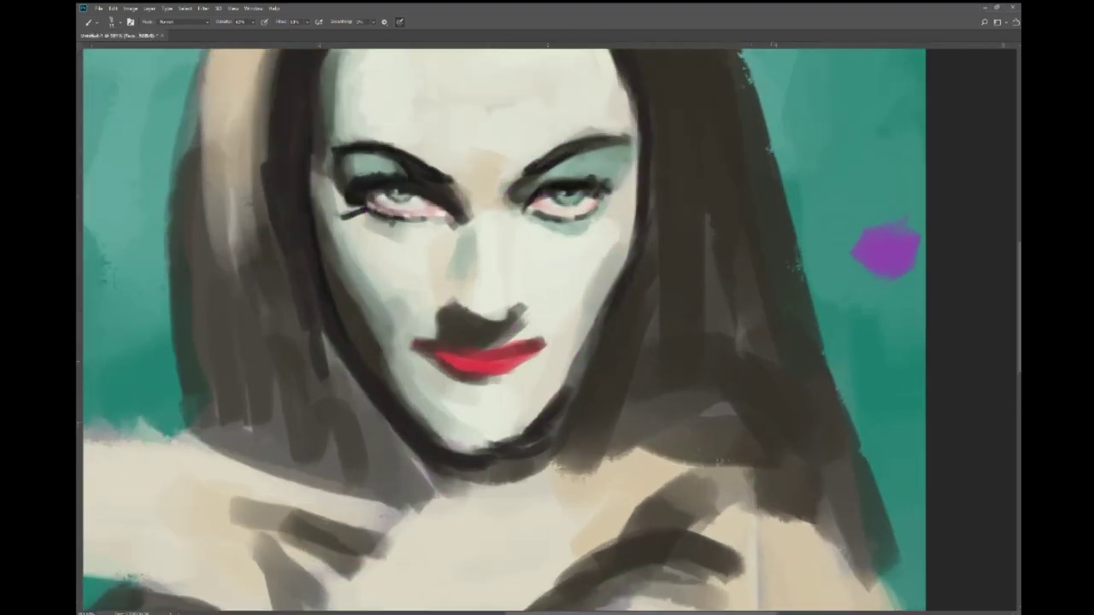
key(ctrl+0)
drag(733, 236, 737, 250)
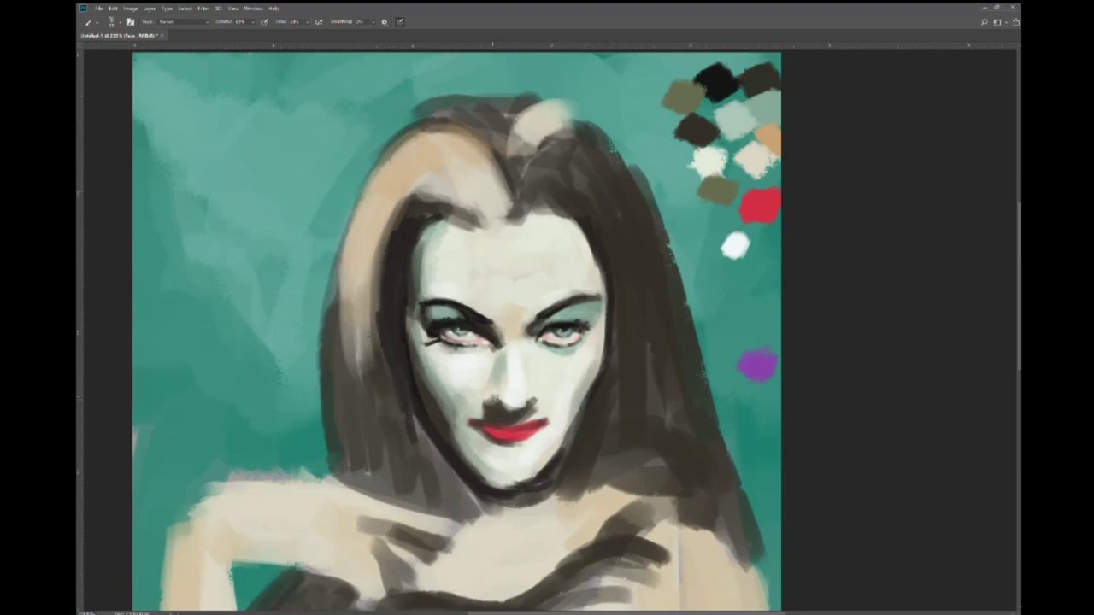
- Extend the shadow under the nose further to the left
drag(499, 404, 481, 409)
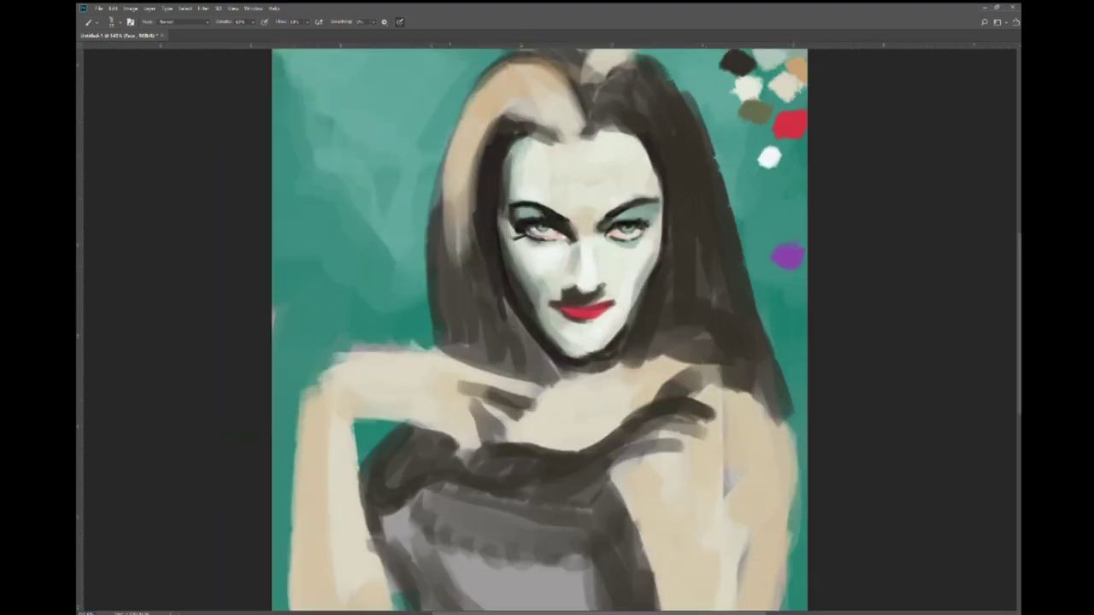
scroll(492, 555, up, 3)
scroll(581, 359, up, 2)
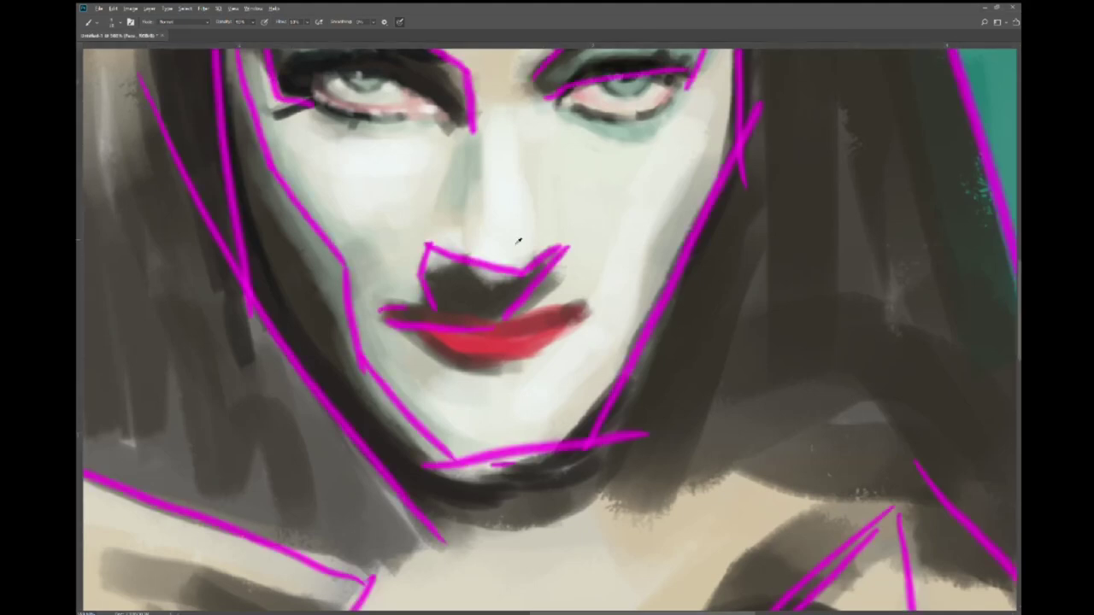
- Cover the shadow beside the nose with skin tone, extend the lips' right corner, darken the upper lip line
mouse_move(564, 270)
mouse_down()
mouse_move(538, 309)
mouse_move(536, 290)
mouse_move(500, 316)
mouse_move(548, 299)
mouse_up()
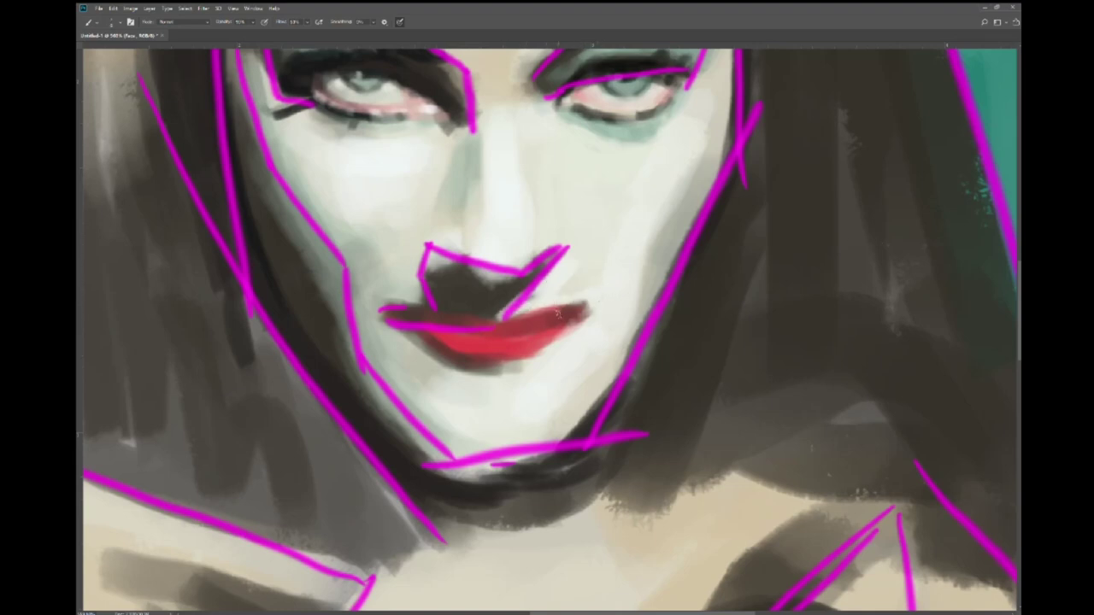
mouse_move(564, 313)
mouse_down()
mouse_move(594, 299)
mouse_move(528, 352)
mouse_up()
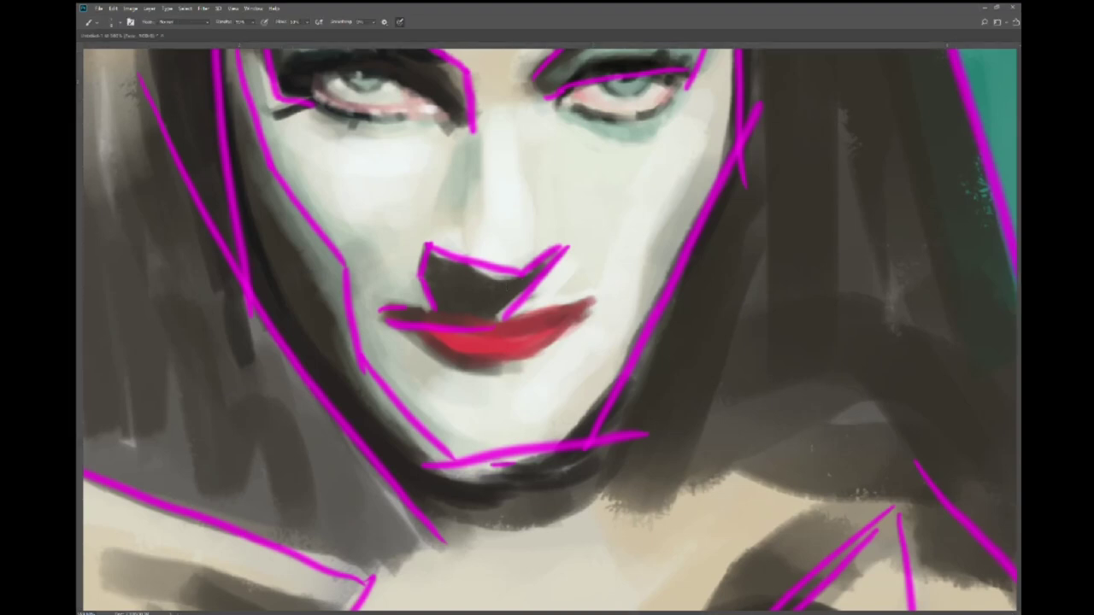
mouse_move(379, 312)
mouse_down()
mouse_move(471, 331)
mouse_move(490, 325)
mouse_up()
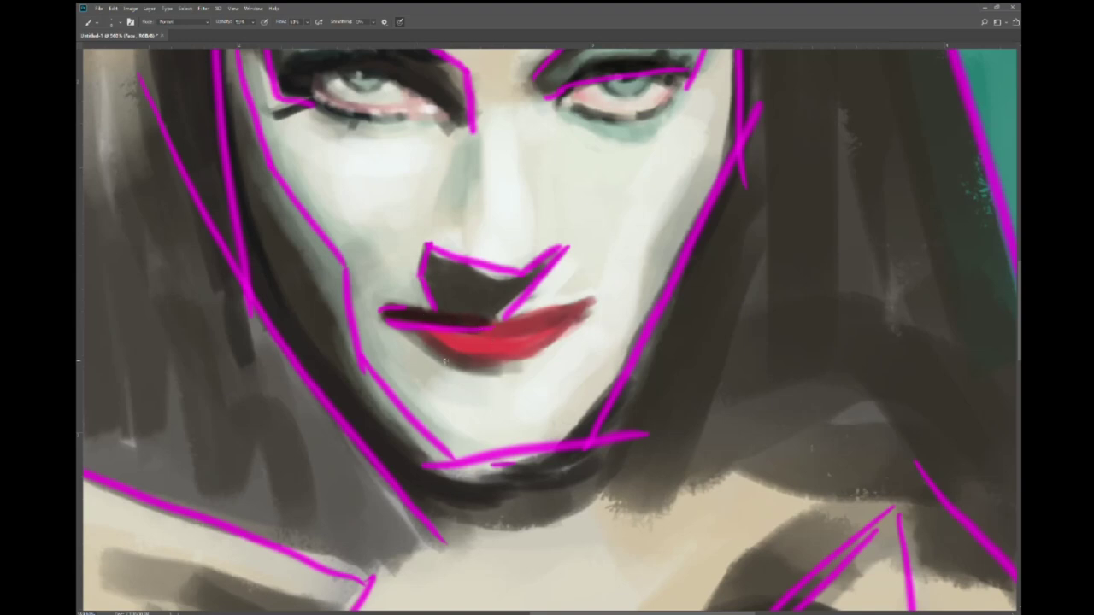
- Shade beneath the lower lip, brighten its red, and darken the shadow under the nose
drag(416, 337, 469, 362)
mouse_move(385, 318)
mouse_down()
mouse_move(451, 372)
mouse_move(528, 369)
mouse_up()
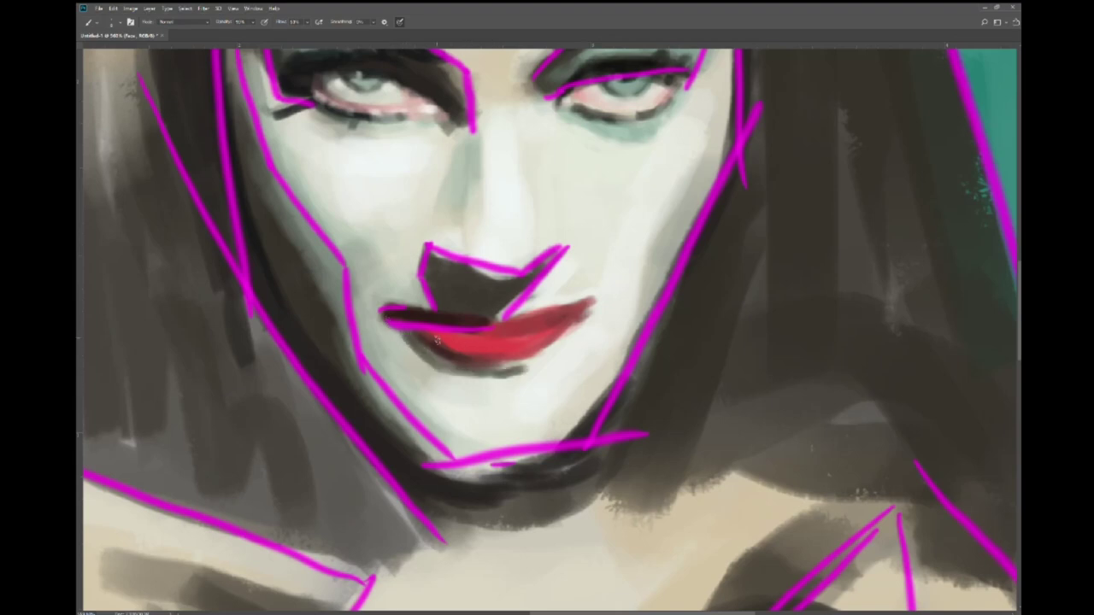
drag(436, 340, 495, 368)
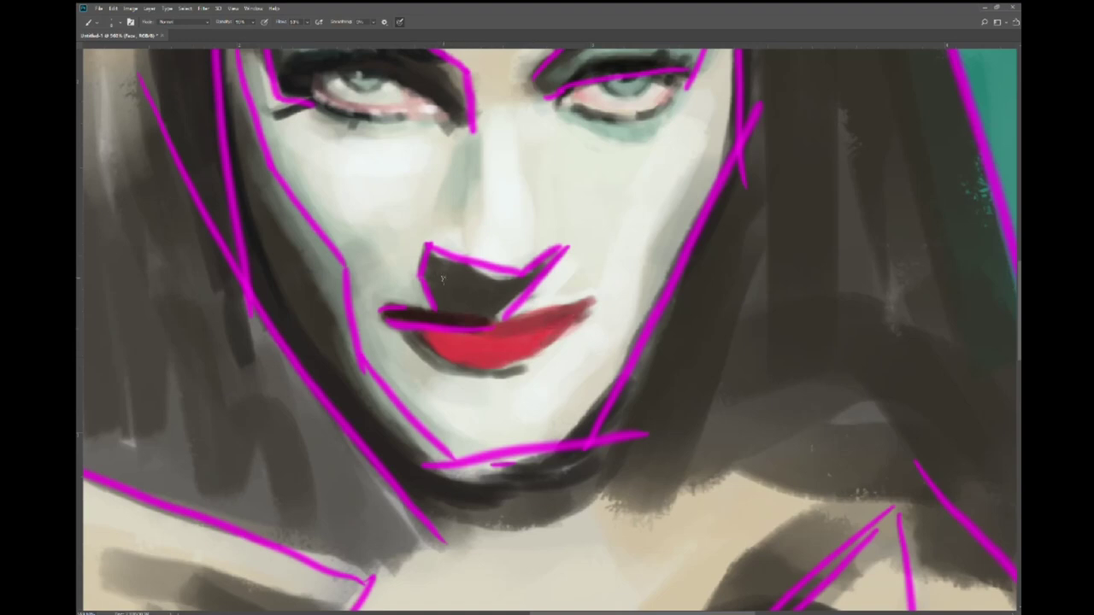
mouse_move(441, 279)
mouse_down()
mouse_move(551, 261)
mouse_move(496, 291)
mouse_move(427, 261)
mouse_up()
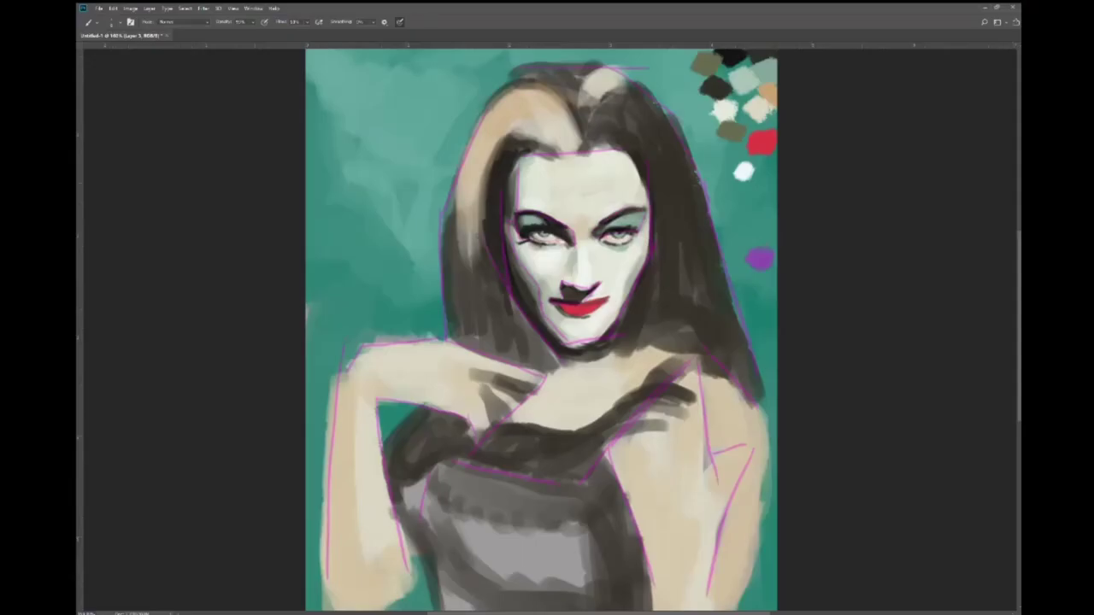
- Darken the hair left of the face with long strokes, zoomed in on the face
scroll(530, 243, up, 3)
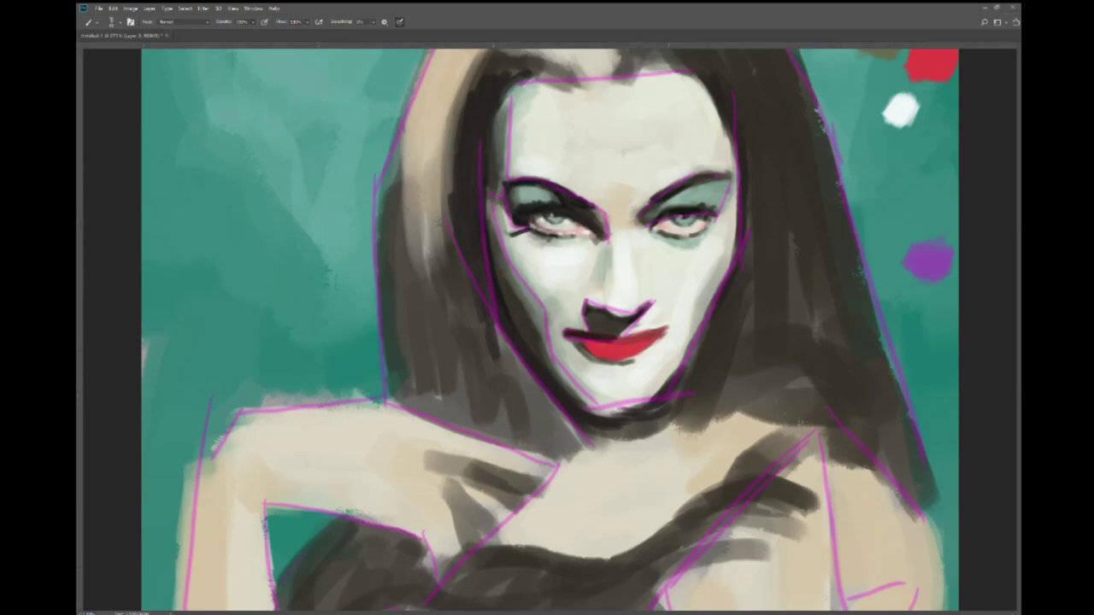
mouse_move(500, 324)
mouse_down()
mouse_move(434, 379)
mouse_move(465, 416)
mouse_move(449, 371)
mouse_move(495, 349)
mouse_move(528, 461)
mouse_move(504, 411)
mouse_move(462, 436)
mouse_up()
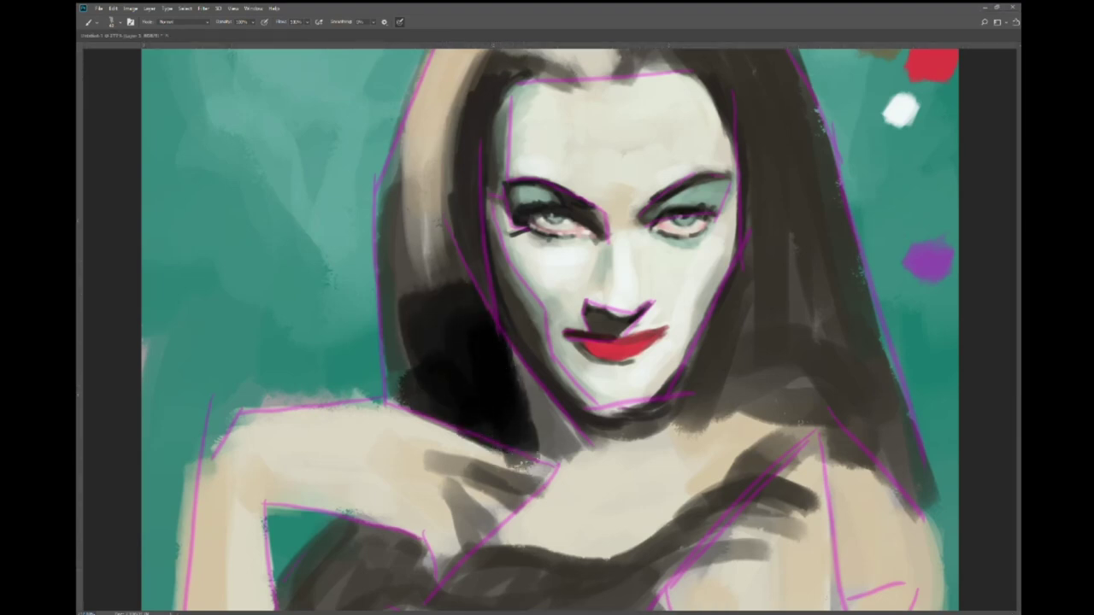
key(ctrl+plus)
mouse_move(431, 331)
mouse_down()
mouse_move(454, 378)
mouse_move(430, 237)
mouse_move(504, 111)
mouse_move(491, 81)
mouse_move(515, 94)
mouse_move(551, 81)
mouse_move(560, 103)
mouse_up()
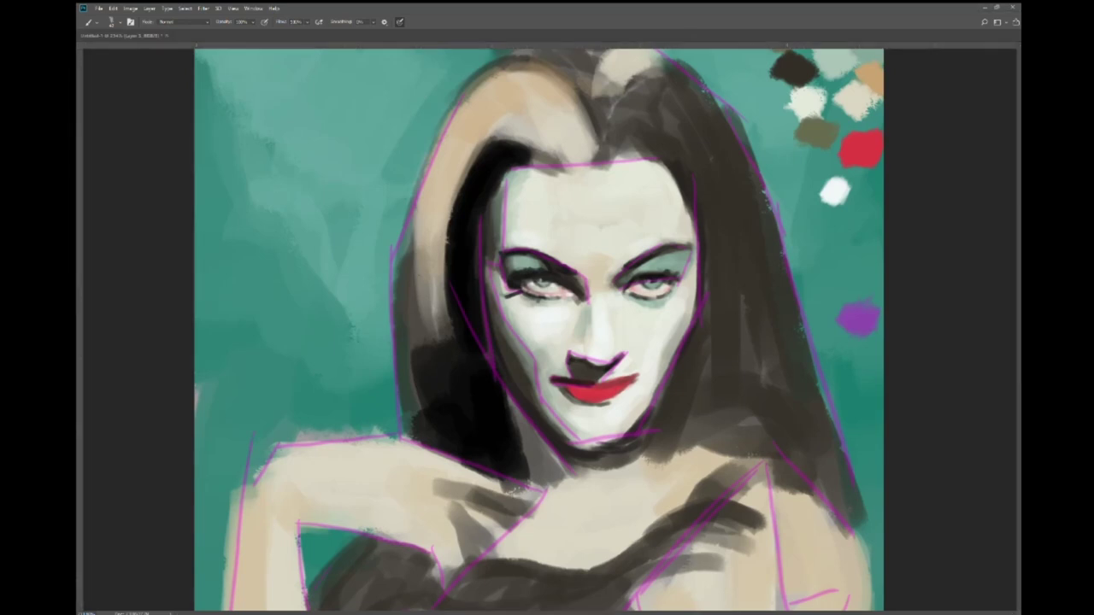
scroll(531, 298, up, 3)
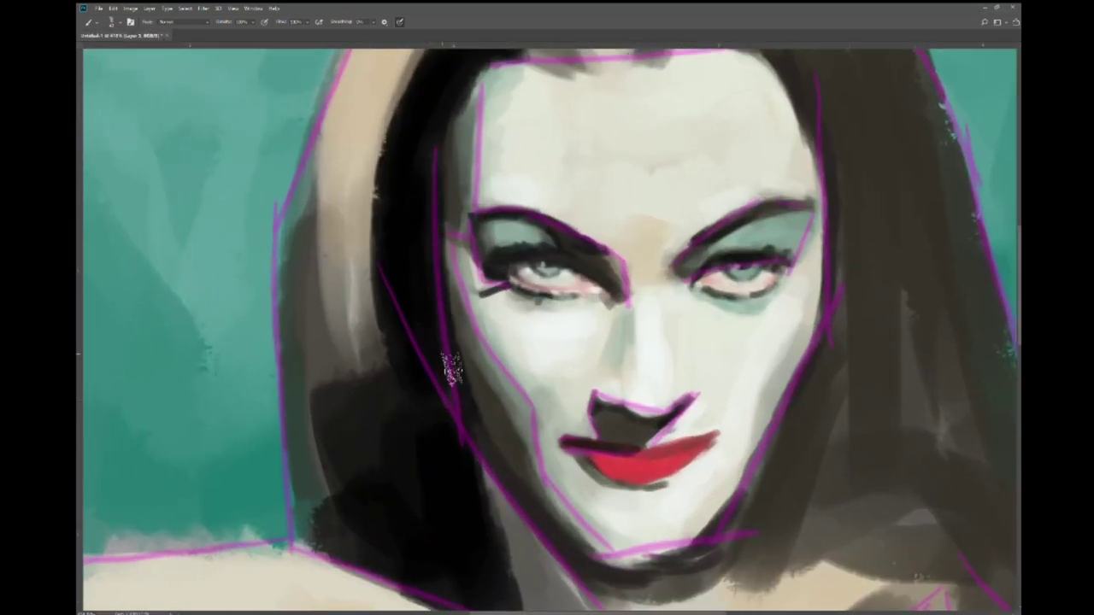
scroll(511, 410, down, 3)
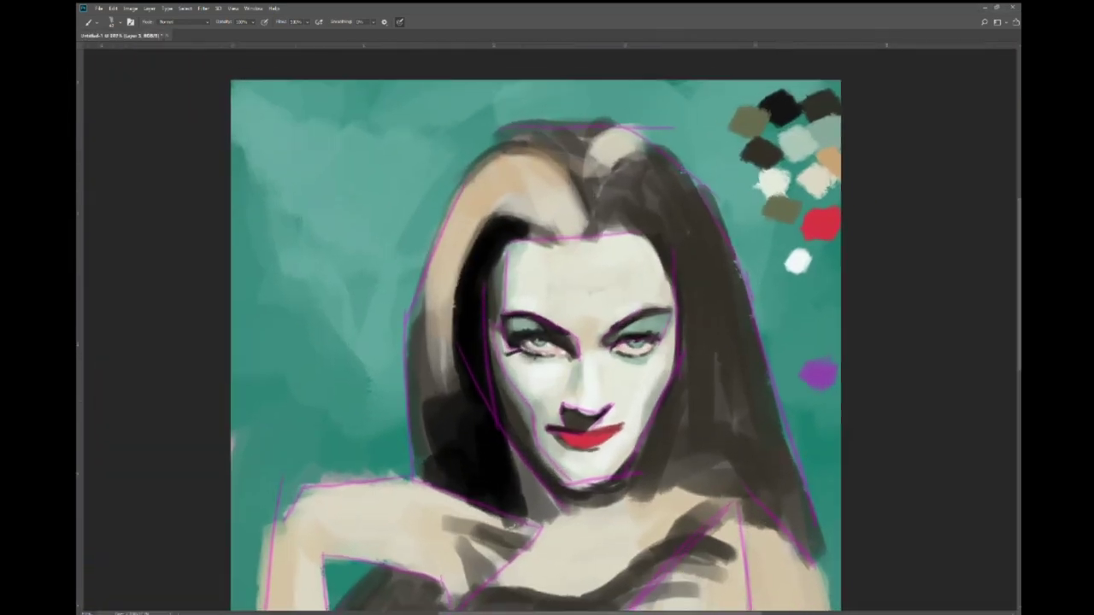
scroll(388, 285, up, 3)
- Layer repeated dark strokes down the left hair strand until it reads solid
drag(448, 283, 421, 436)
drag(427, 369, 427, 590)
drag(427, 401, 432, 423)
drag(430, 377, 470, 487)
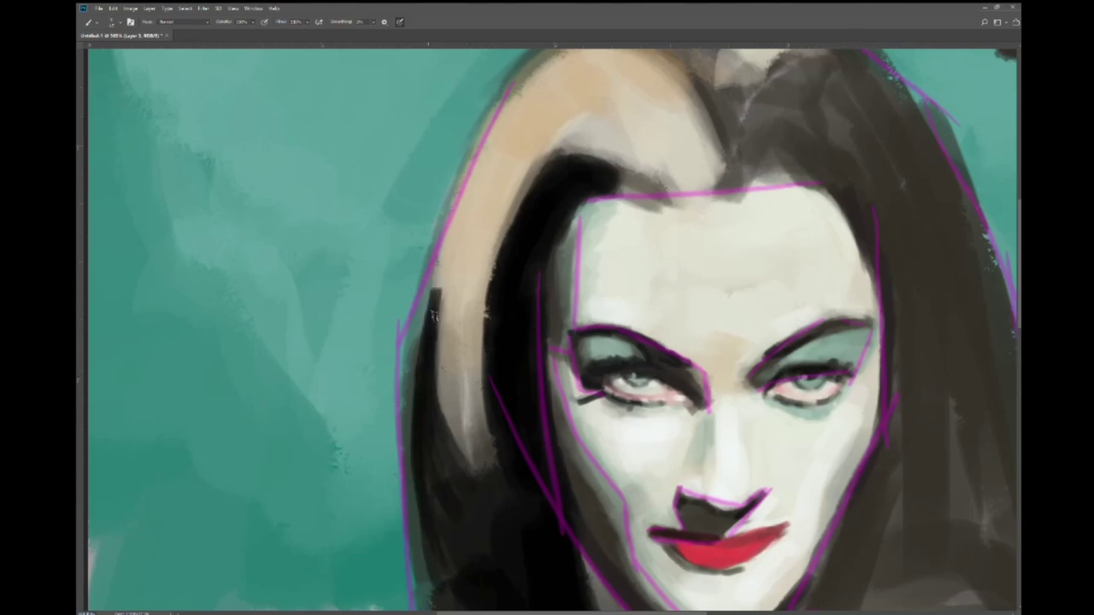
drag(435, 316, 492, 479)
mouse_move(436, 253)
mouse_down()
mouse_move(449, 483)
mouse_move(429, 547)
mouse_move(442, 598)
mouse_up()
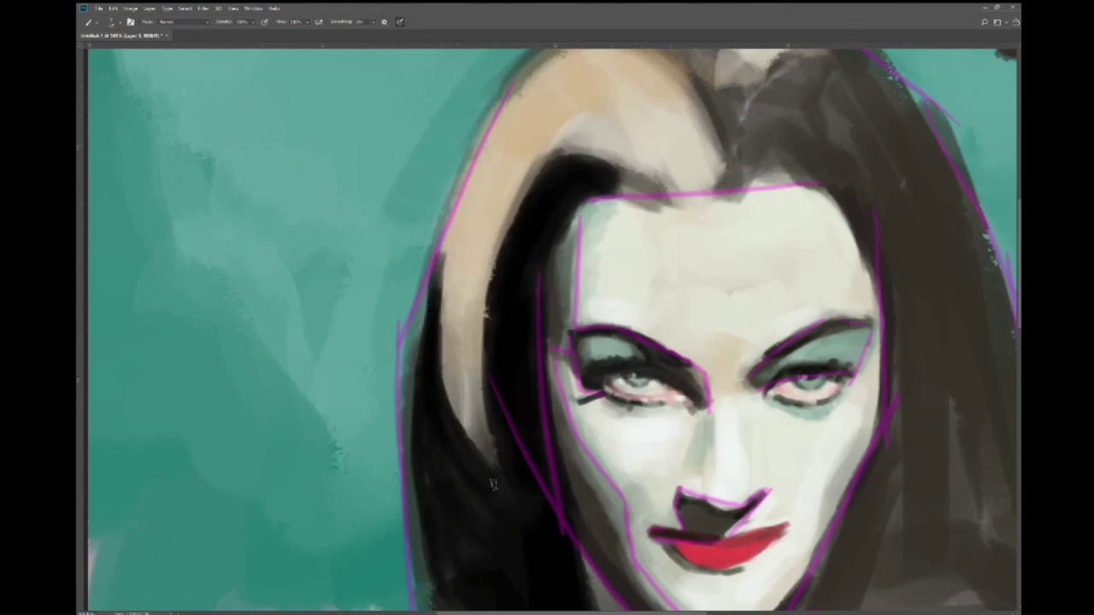
drag(477, 342, 487, 408)
drag(478, 224, 504, 393)
scroll(535, 519, down, 3)
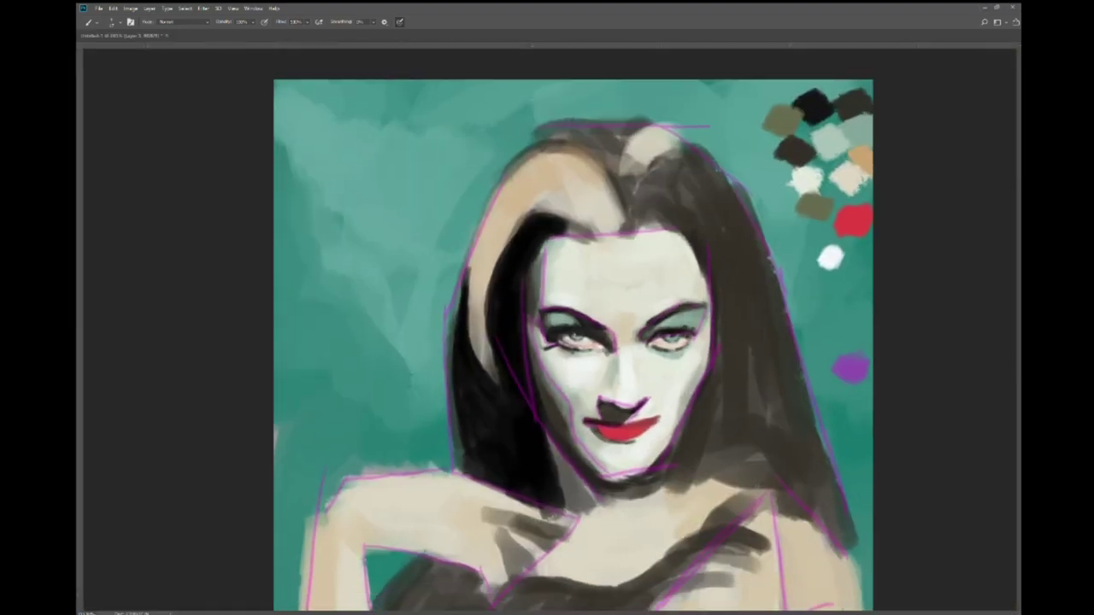
scroll(496, 478, up, 5)
- Darken the lower hair edge and paint skin tone over the shadows around the shoulder
mouse_move(374, 312)
mouse_down()
mouse_move(510, 363)
mouse_move(568, 419)
mouse_up()
drag(509, 397, 574, 425)
mouse_move(410, 373)
mouse_down()
mouse_move(485, 401)
mouse_move(501, 394)
mouse_up()
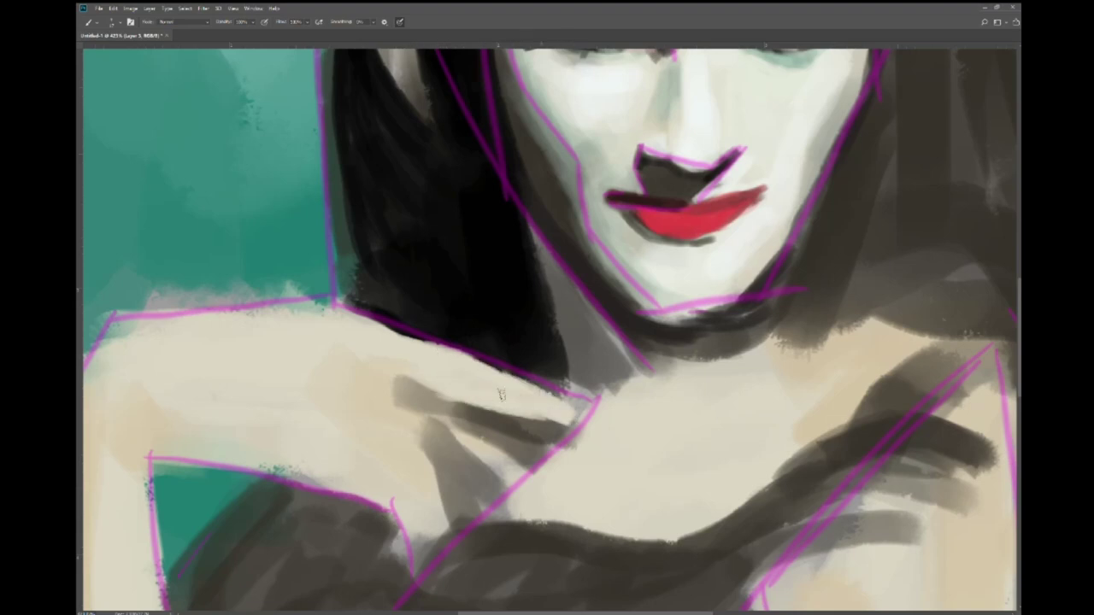
mouse_move(397, 376)
mouse_down()
mouse_move(444, 440)
mouse_move(500, 479)
mouse_up()
drag(457, 448, 517, 513)
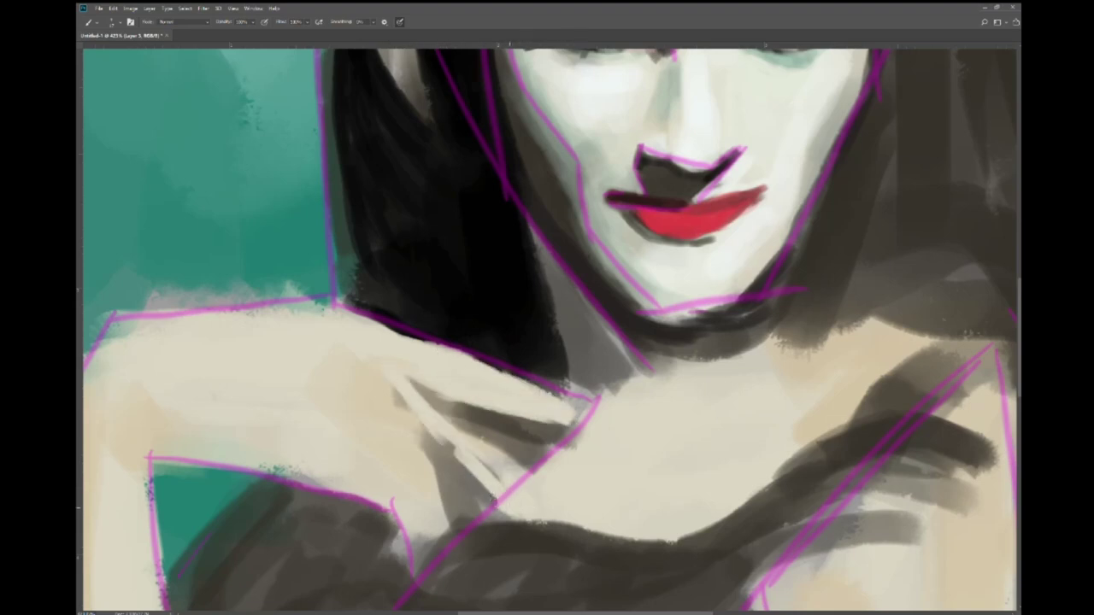
drag(401, 394, 439, 451)
- Fill the shadow under the fingers into a dark wedge
key(ctrl+minus)
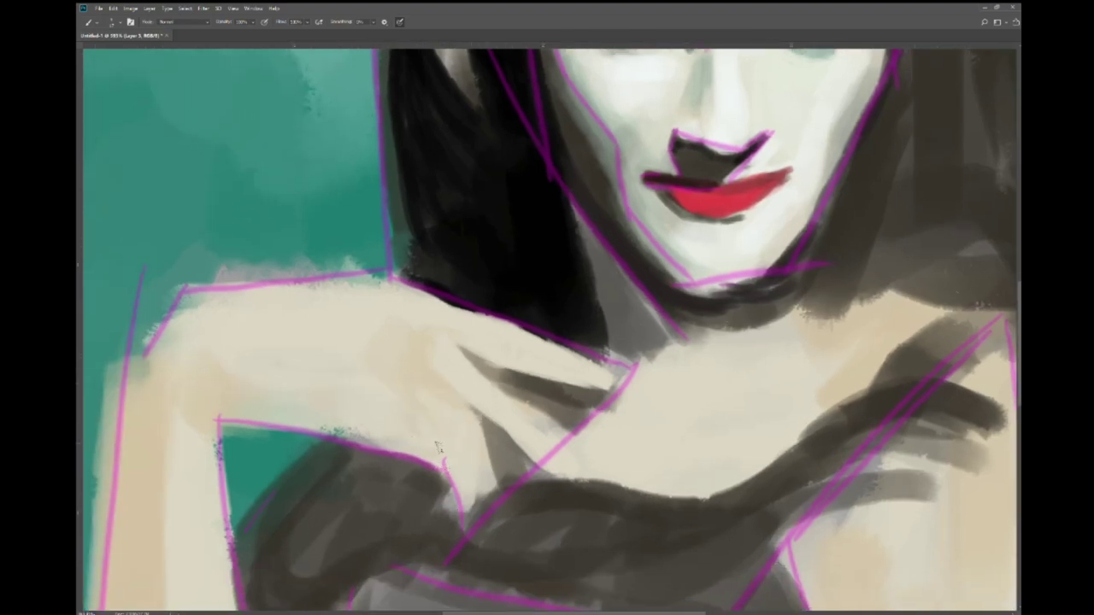
drag(437, 446, 498, 441)
mouse_move(546, 366)
mouse_down()
mouse_move(641, 395)
mouse_move(685, 358)
mouse_move(643, 410)
mouse_move(566, 373)
mouse_move(658, 466)
mouse_up()
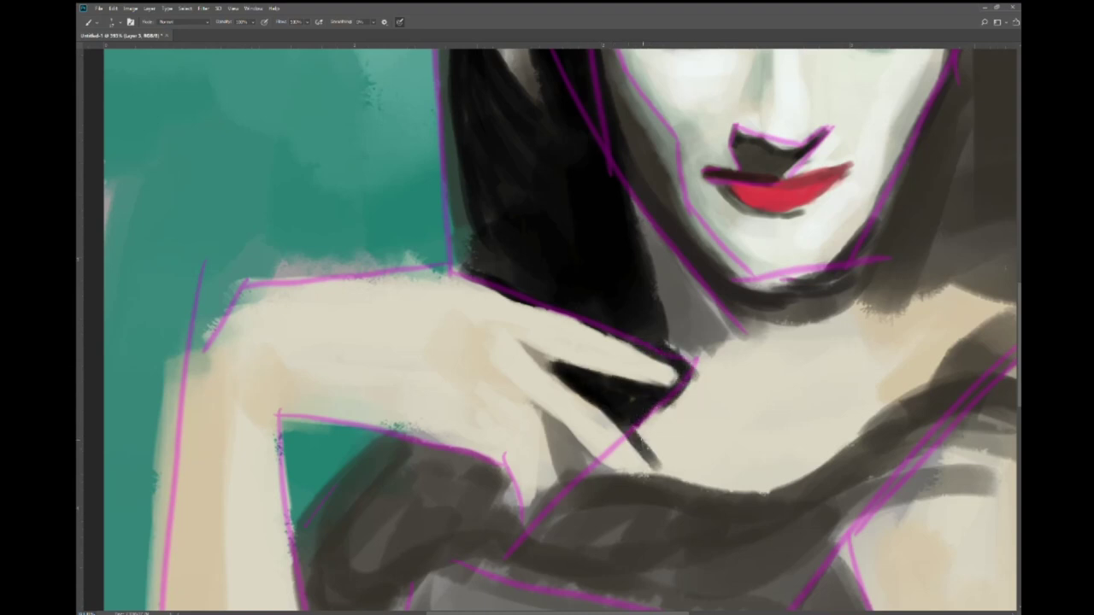
drag(589, 402, 668, 472)
drag(662, 423, 658, 461)
mouse_move(543, 415)
mouse_down()
mouse_move(559, 504)
mouse_move(534, 516)
mouse_move(560, 440)
mouse_move(599, 496)
mouse_up()
- Paint dark gaps between the fingers and darken the arm's upper edge and fingertips
drag(564, 461, 606, 530)
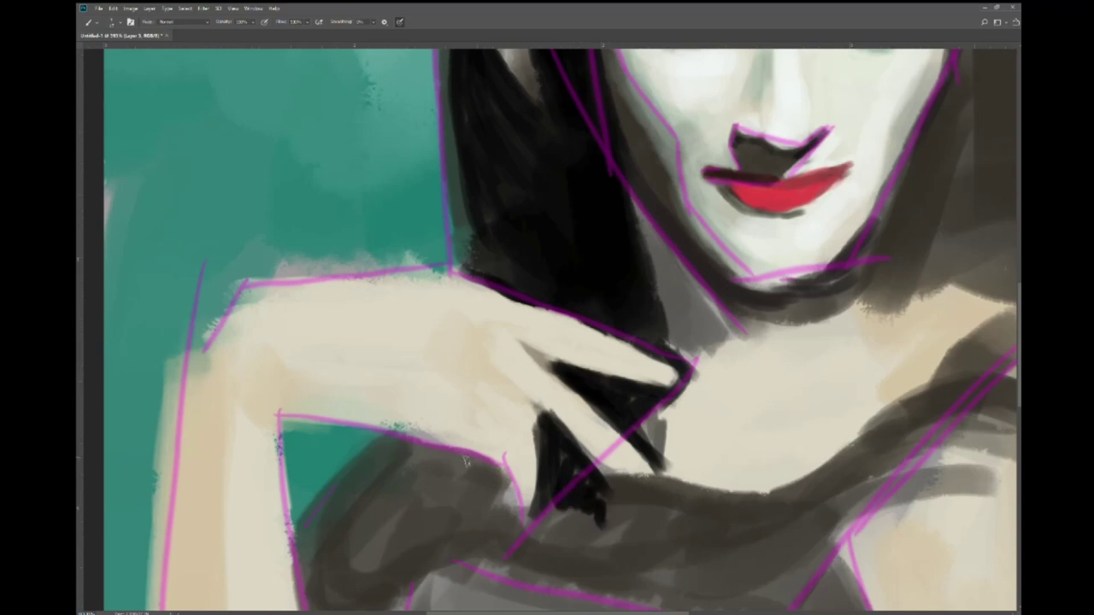
mouse_move(388, 435)
mouse_down()
mouse_move(440, 437)
mouse_move(483, 469)
mouse_move(329, 504)
mouse_up()
drag(341, 504, 357, 460)
drag(479, 416, 518, 473)
drag(522, 431, 509, 510)
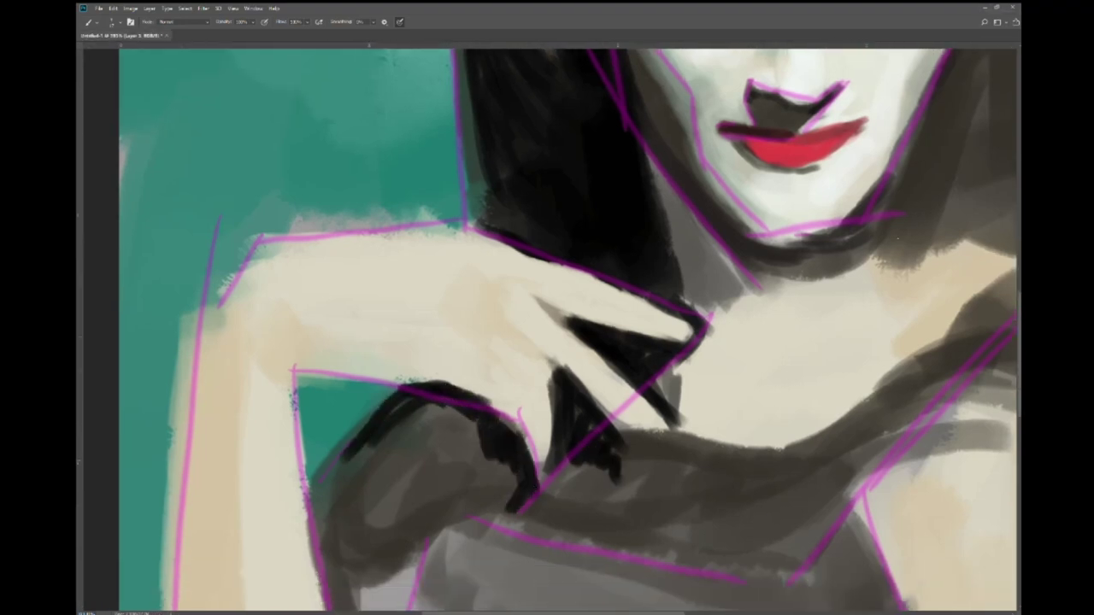
key(ctrl+minus)
drag(366, 557, 476, 451)
key(ctrl+0)
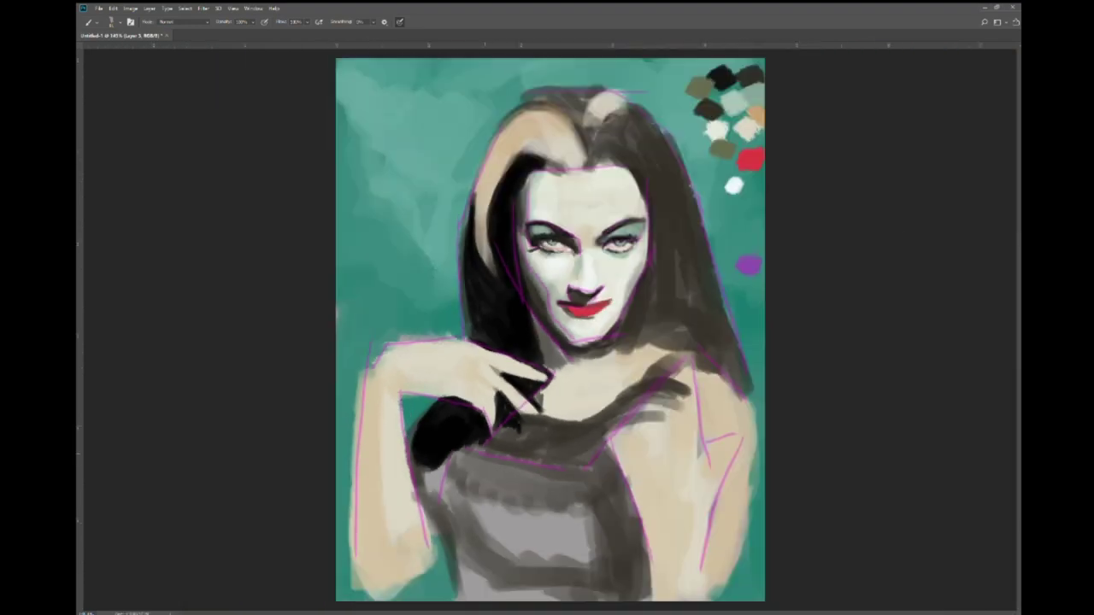
- Extend the black glove down the forearm and up across the chest
mouse_move(436, 420)
mouse_down()
mouse_move(412, 479)
mouse_move(426, 470)
mouse_up()
mouse_move(488, 441)
mouse_down()
mouse_move(539, 439)
mouse_move(547, 316)
mouse_up()
drag(551, 367, 618, 347)
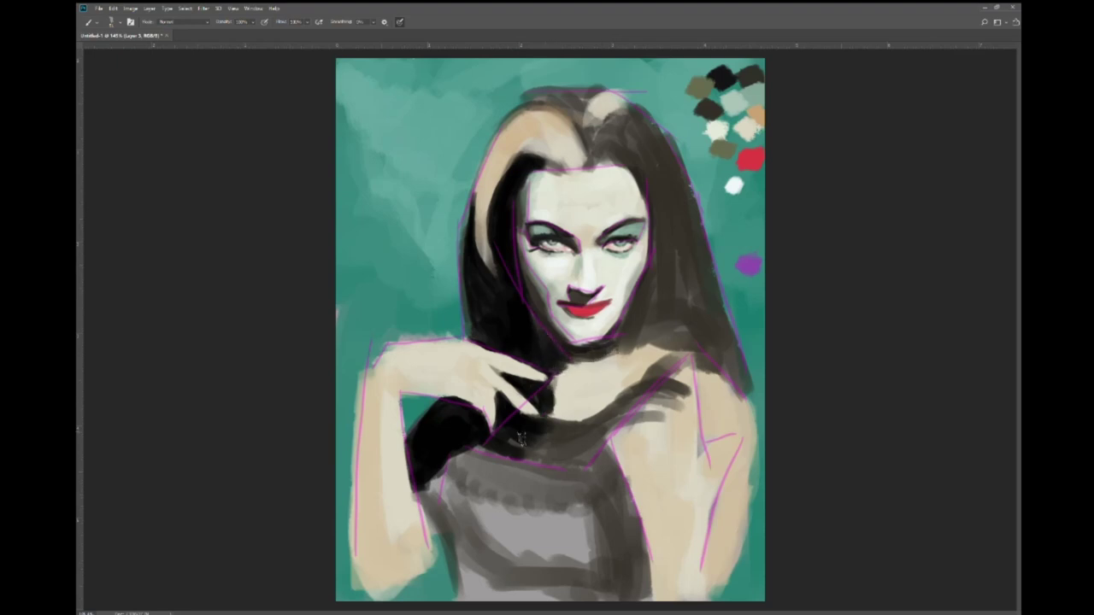
mouse_move(519, 438)
mouse_down()
mouse_move(491, 451)
mouse_move(538, 472)
mouse_move(594, 448)
mouse_move(538, 413)
mouse_up()
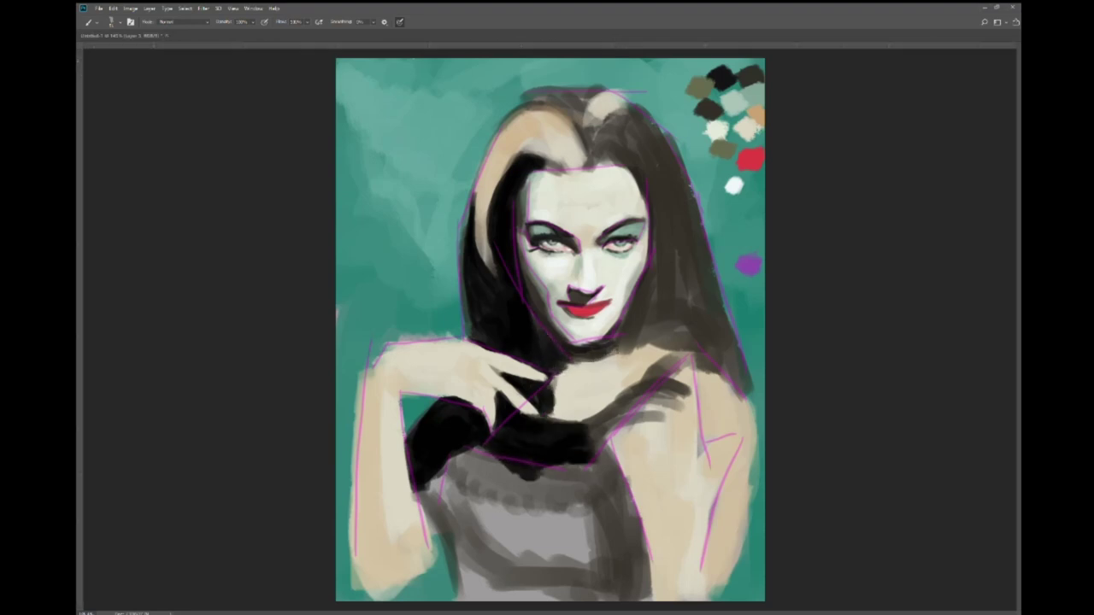
scroll(517, 359, up, 3)
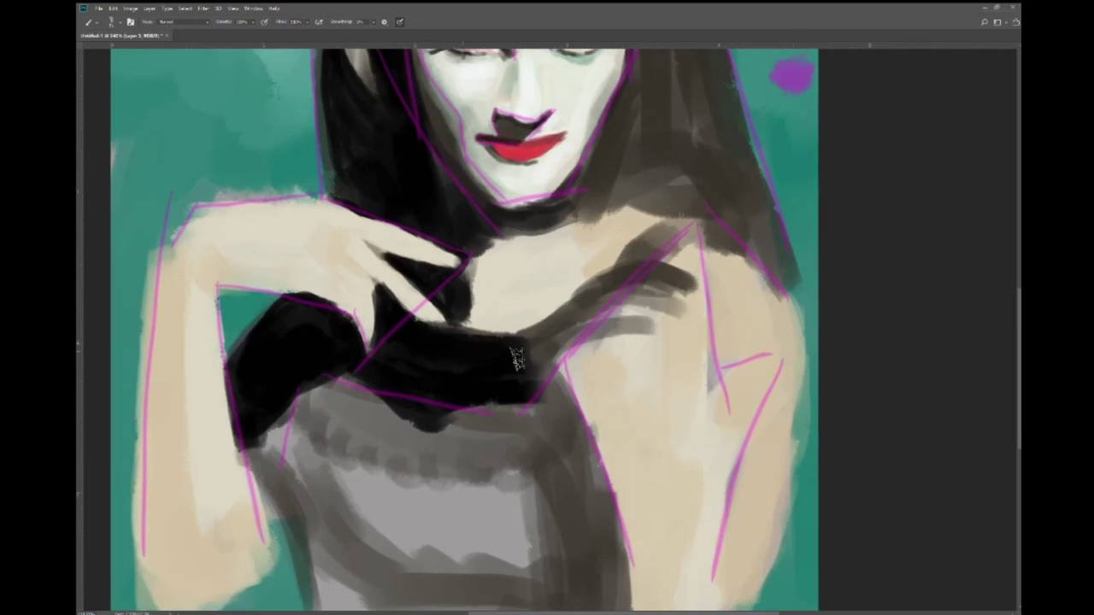
mouse_move(521, 384)
mouse_down()
mouse_move(611, 286)
mouse_move(693, 292)
mouse_up()
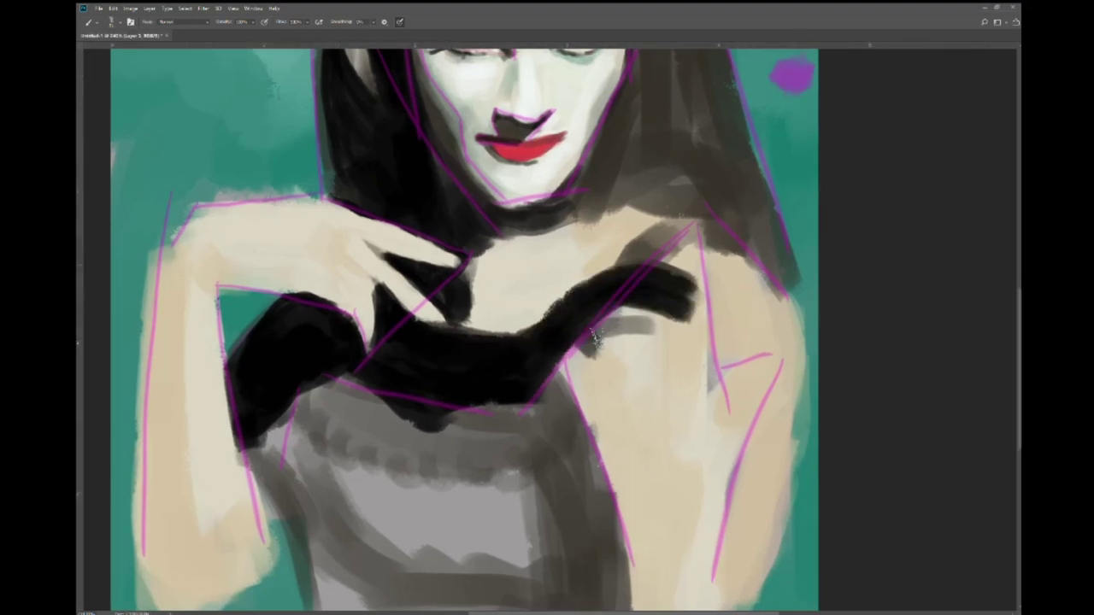
drag(608, 315, 610, 392)
- Paint the dark fingers of the other hand and dark strokes near the right shoulder and collar
mouse_move(645, 309)
mouse_down()
mouse_move(636, 347)
mouse_move(651, 363)
mouse_up()
mouse_move(671, 295)
mouse_down()
mouse_move(697, 244)
mouse_move(769, 214)
mouse_move(735, 163)
mouse_up()
drag(650, 222, 598, 363)
drag(513, 367, 538, 333)
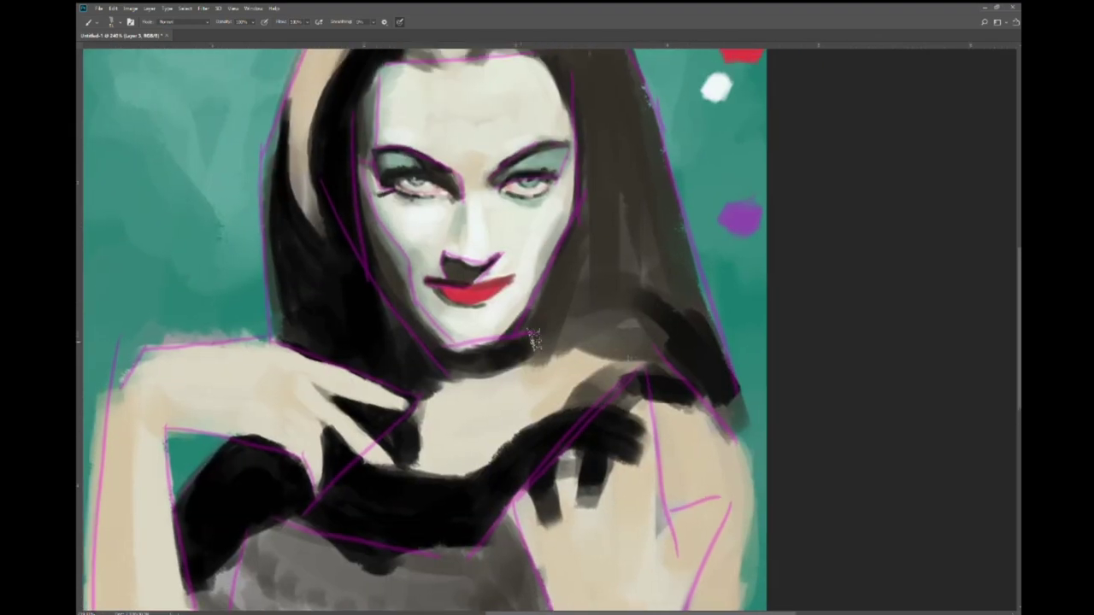
drag(444, 384, 555, 329)
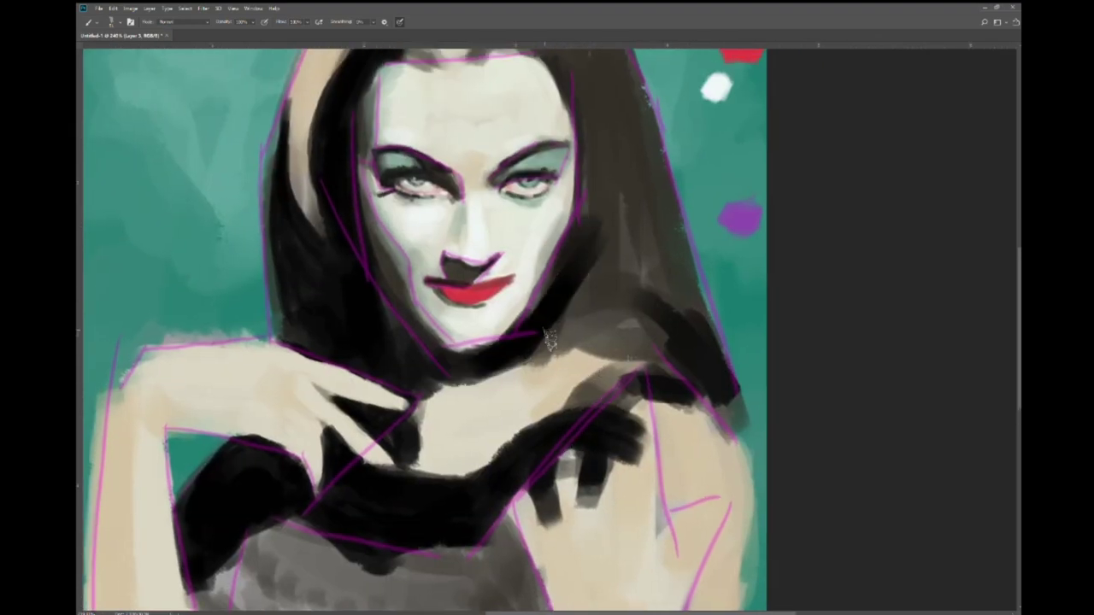
key(ctrl+0)
- Paint dark hair down the right side of the face and over the shoulder
scroll(540, 387, up, 2)
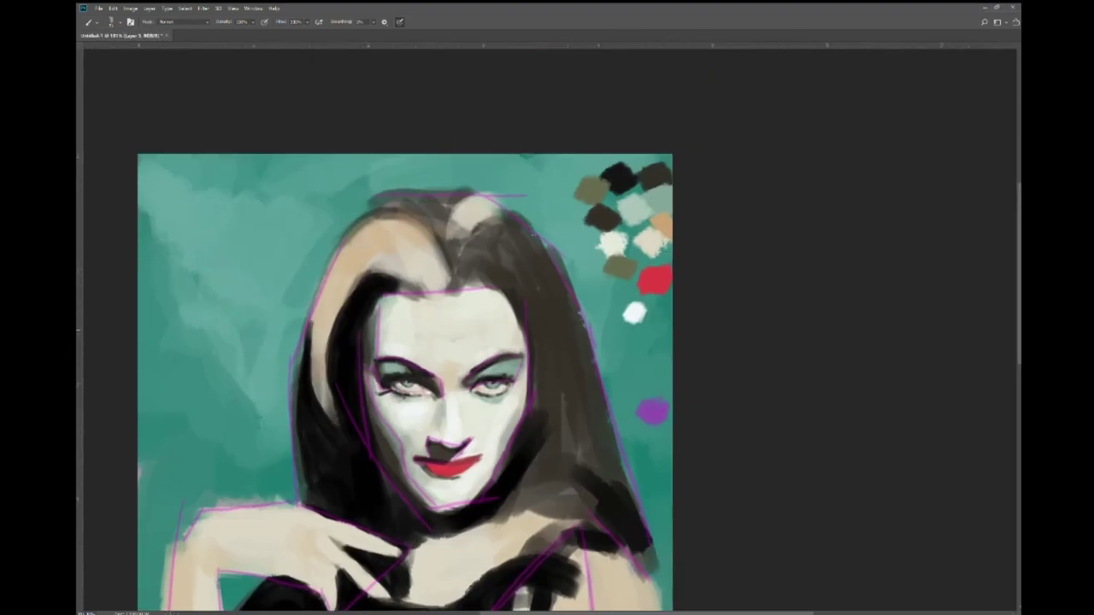
drag(540, 387, 522, 446)
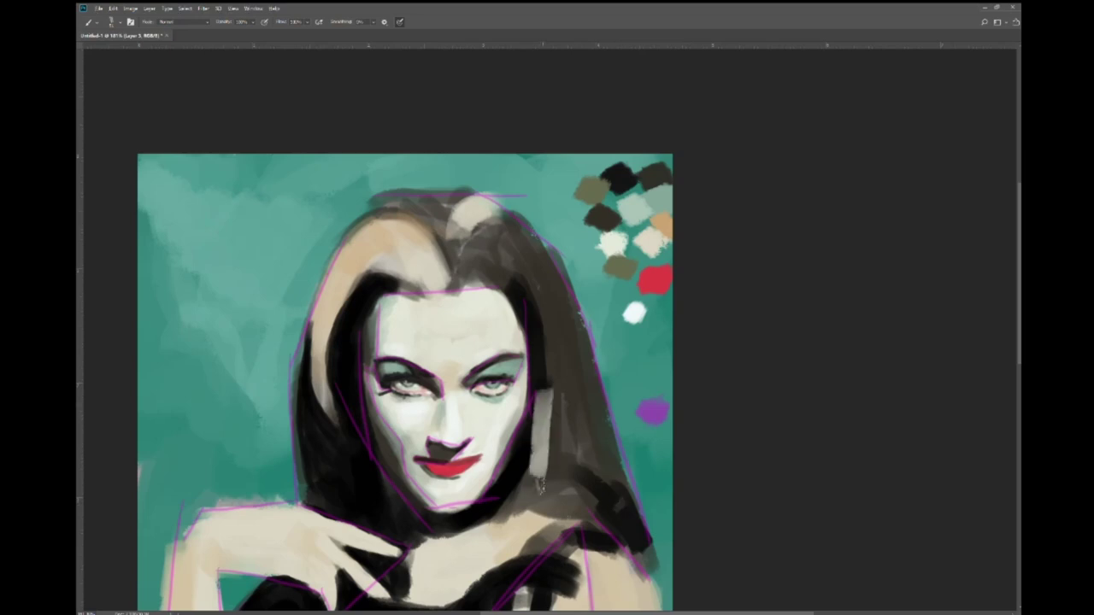
mouse_move(538, 290)
mouse_down()
mouse_move(525, 483)
mouse_move(559, 399)
mouse_move(462, 256)
mouse_up()
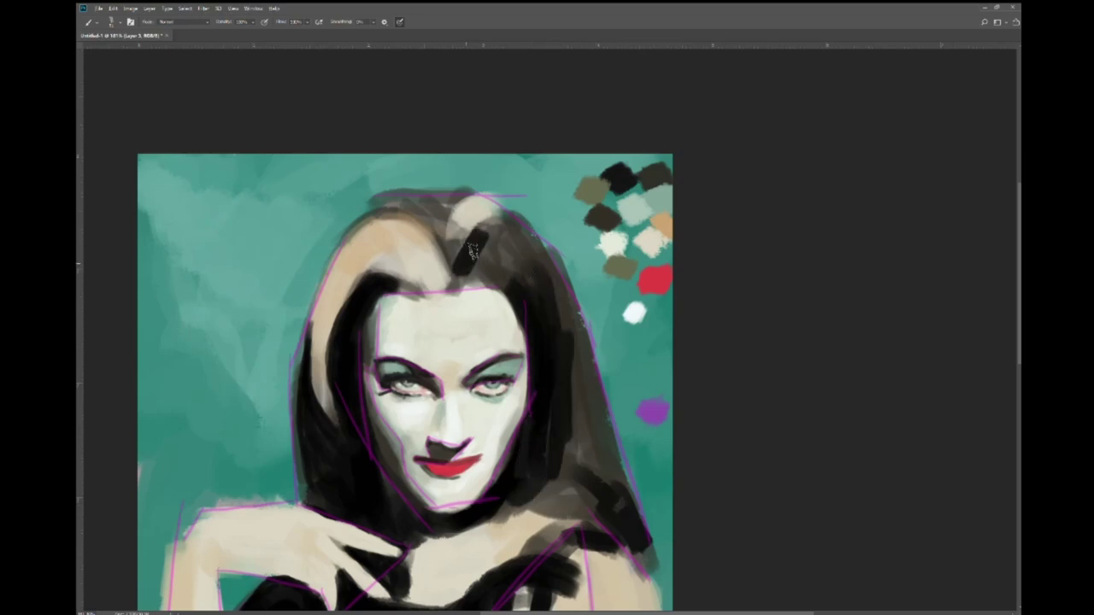
mouse_move(529, 223)
mouse_down()
mouse_move(452, 294)
mouse_move(547, 278)
mouse_move(571, 333)
mouse_move(581, 470)
mouse_up()
mouse_move(577, 368)
mouse_down()
mouse_move(551, 446)
mouse_move(512, 513)
mouse_up()
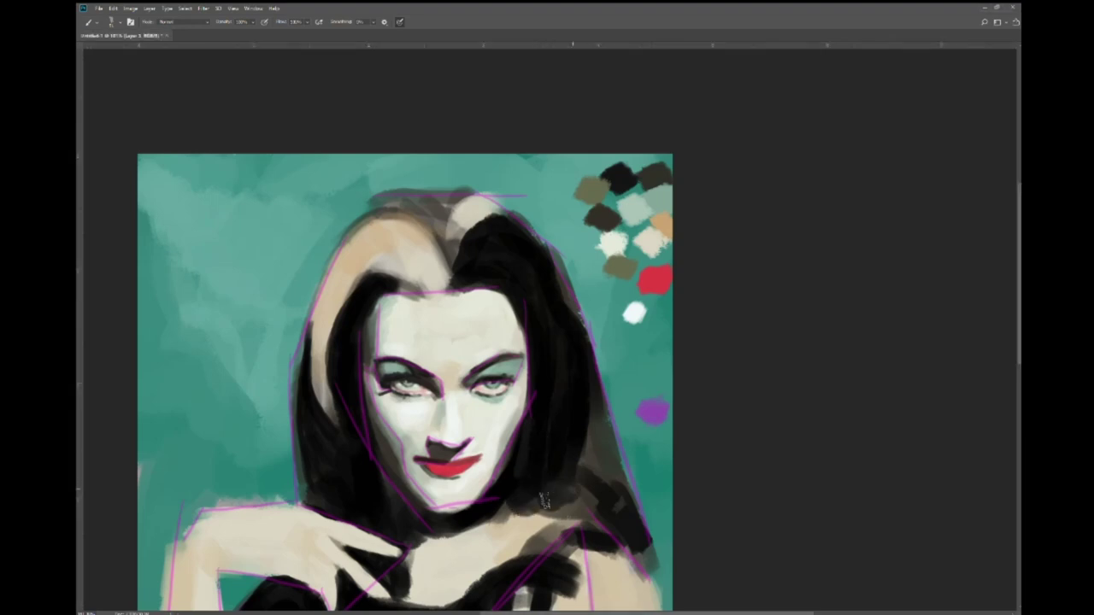
drag(603, 470, 551, 505)
drag(628, 534, 500, 509)
mouse_move(598, 483)
mouse_down()
mouse_move(581, 413)
mouse_move(656, 588)
mouse_up()
- Paint black over the top of the head and fill the hair parting
key(ctrl+plus)
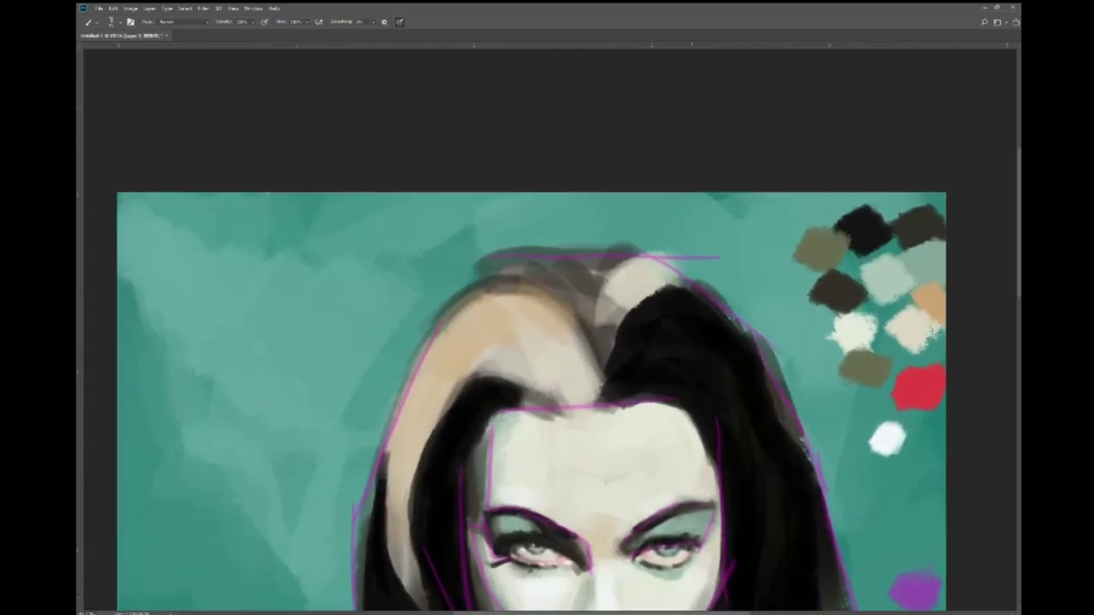
mouse_move(575, 270)
mouse_down()
mouse_move(602, 272)
mouse_move(504, 274)
mouse_move(559, 295)
mouse_move(591, 346)
mouse_move(598, 307)
mouse_move(611, 380)
mouse_move(637, 308)
mouse_up()
mouse_move(636, 307)
mouse_down()
mouse_move(602, 274)
mouse_move(602, 320)
mouse_up()
key(ctrl+minus)
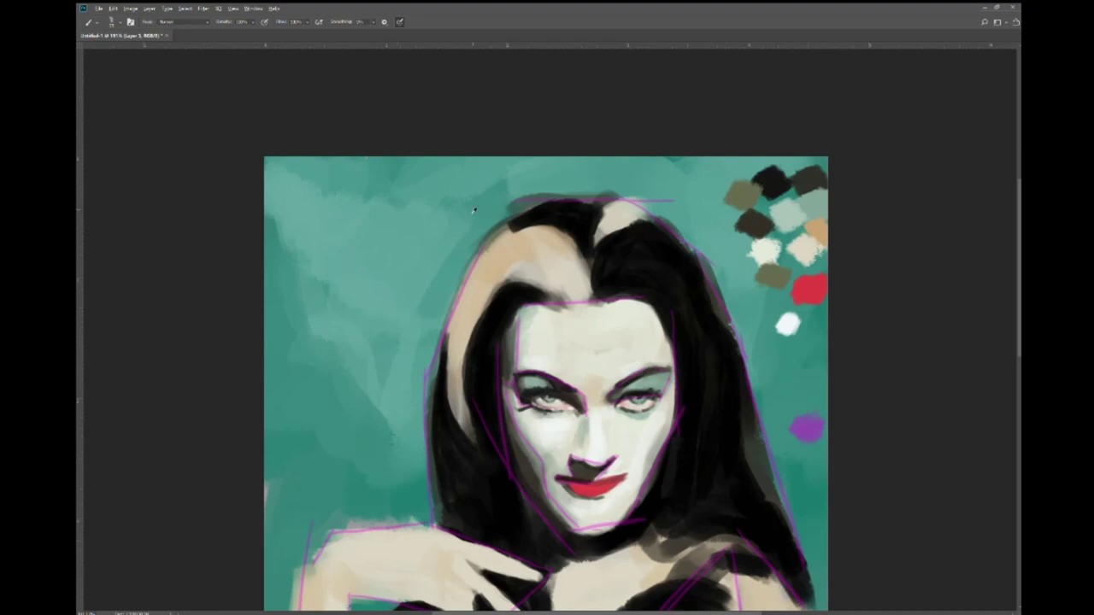
key(ctrl+plus)
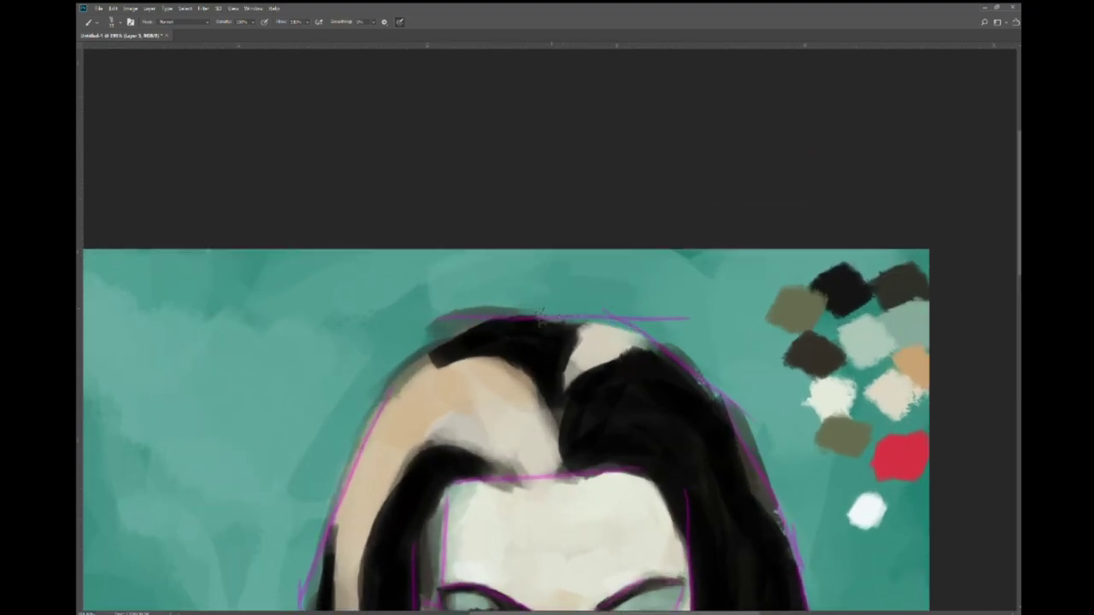
scroll(520, 379, down, 2)
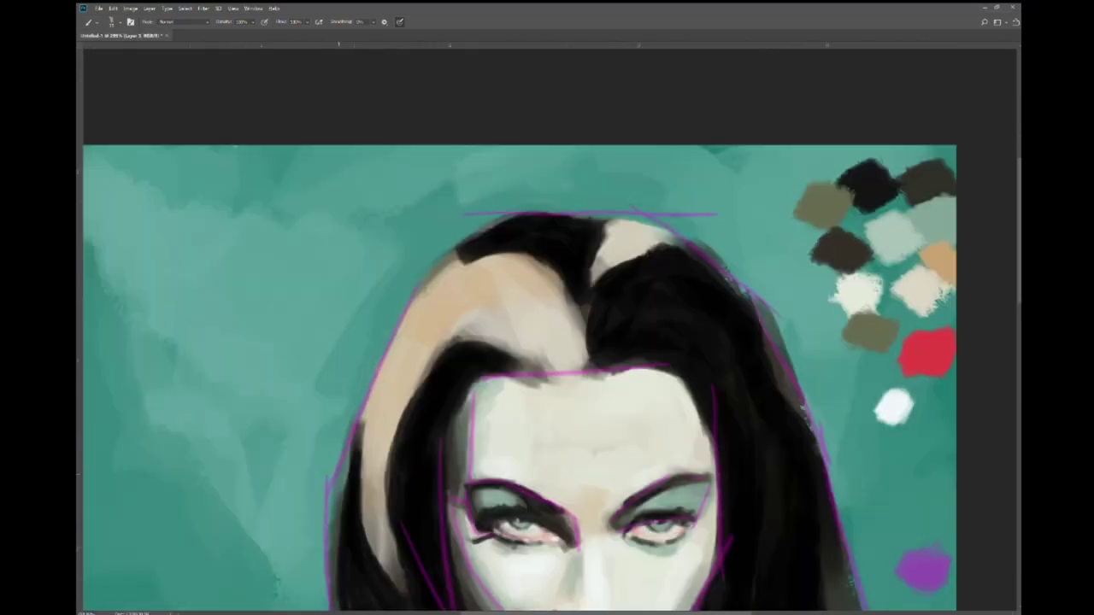
key(ctrl+minus)
key(ctrl+minus)
key(ctrl+plus)
key(ctrl+plus)
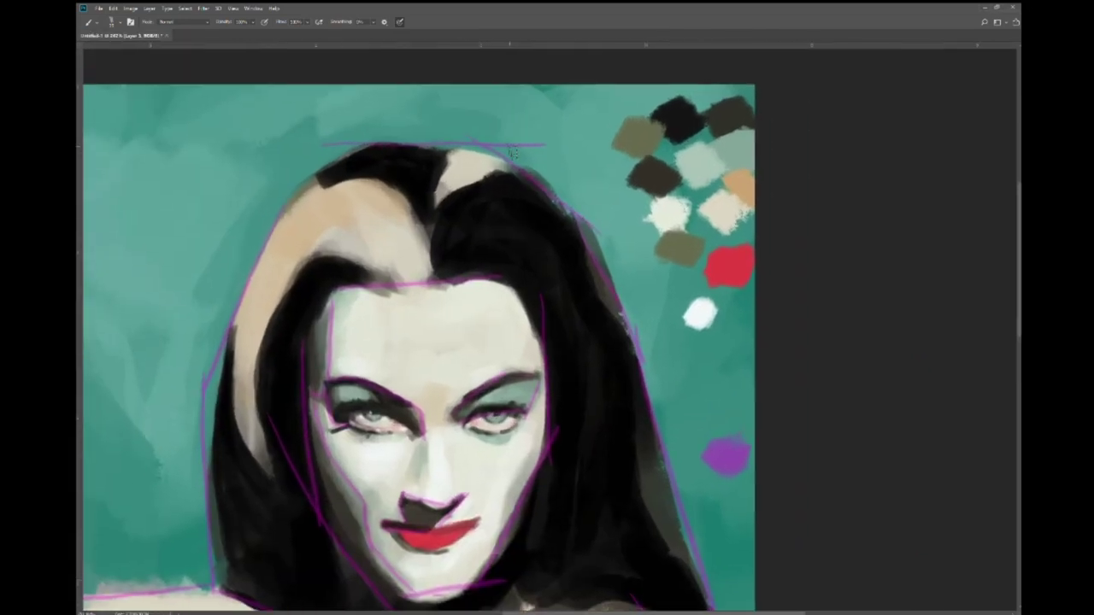
- Trim the hair's right edge with teal background colour
drag(541, 172, 614, 292)
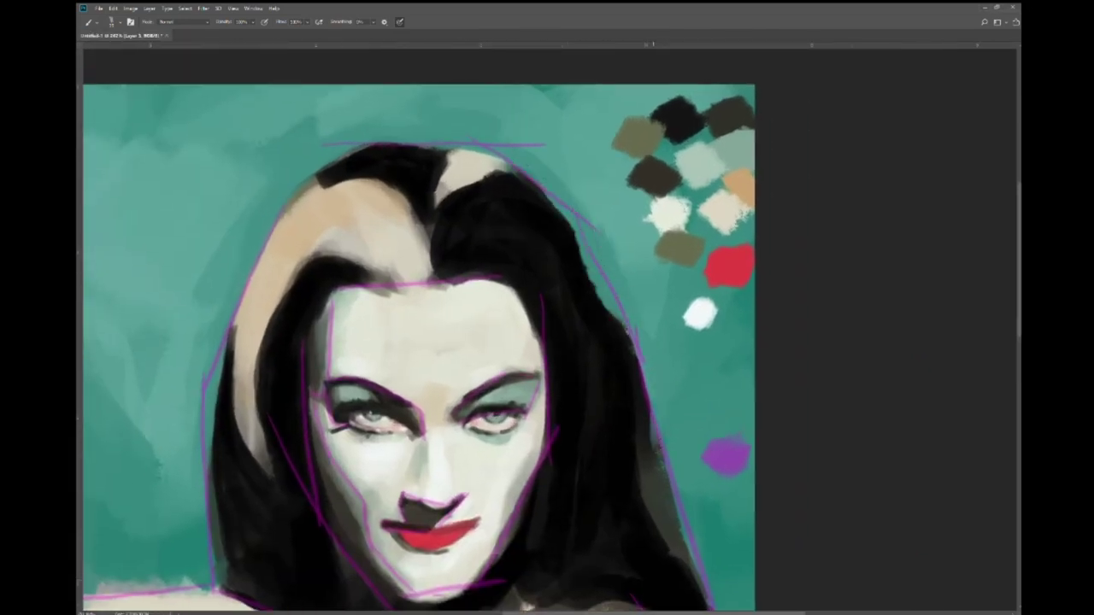
drag(658, 384, 679, 522)
scroll(667, 512, down, 2)
drag(602, 316, 623, 427)
drag(611, 364, 649, 479)
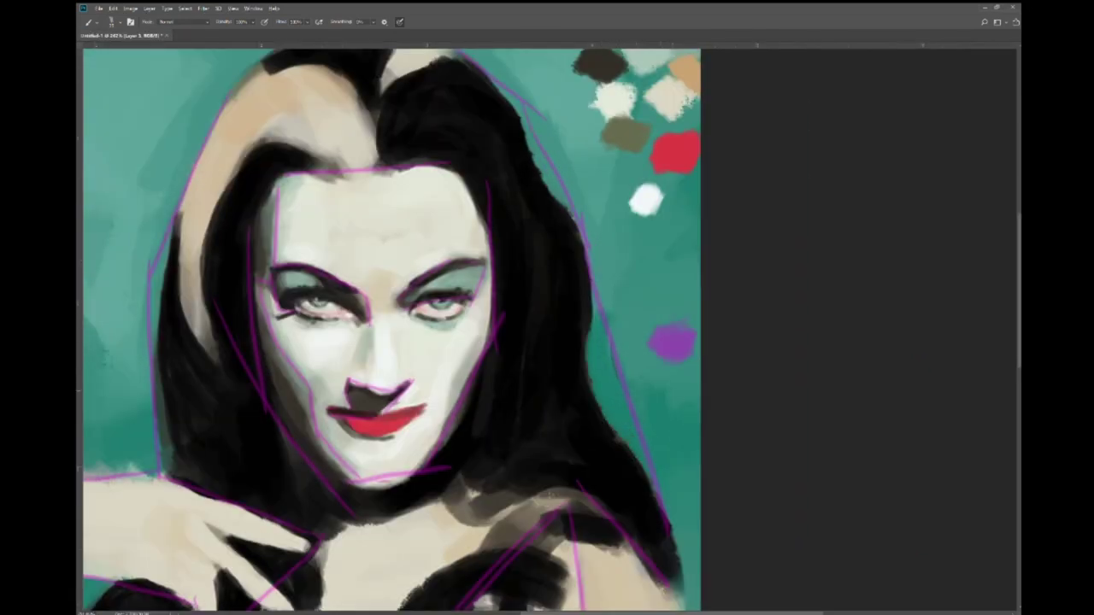
key(ctrl+0)
scroll(742, 333, up, 2)
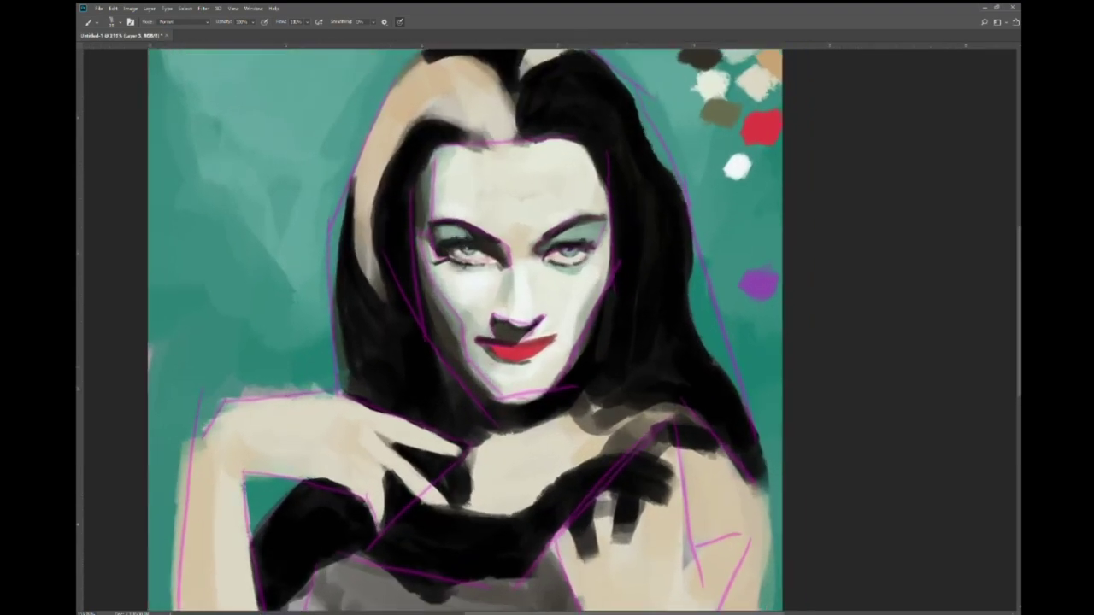
key(alt)
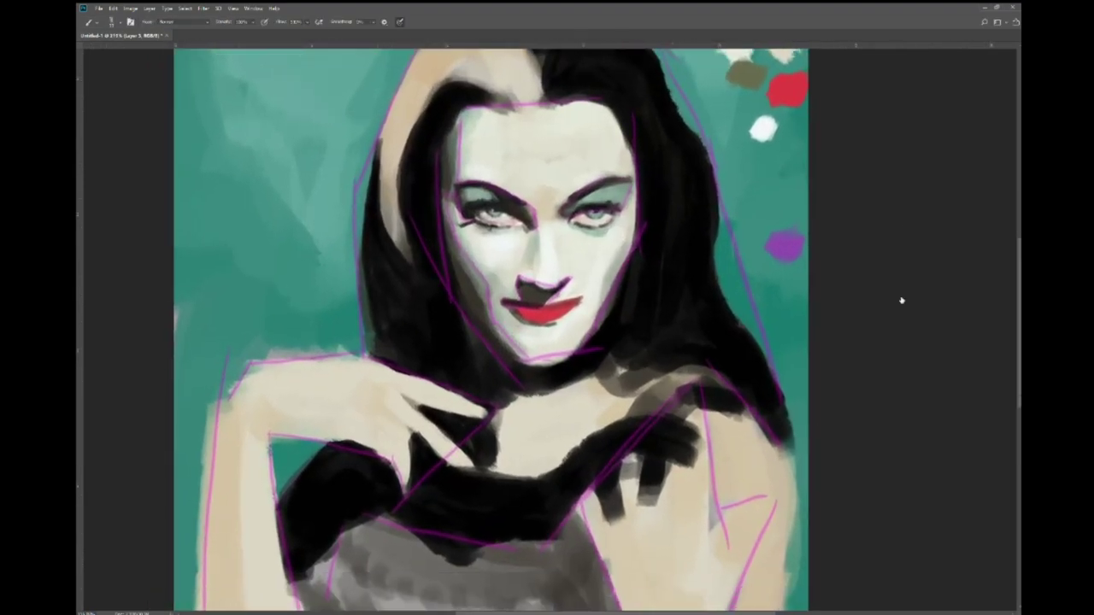
scroll(589, 256, up, 1)
- Darken the shadow under the chin and lighten the neck and chest skin
scroll(508, 369, up, 1)
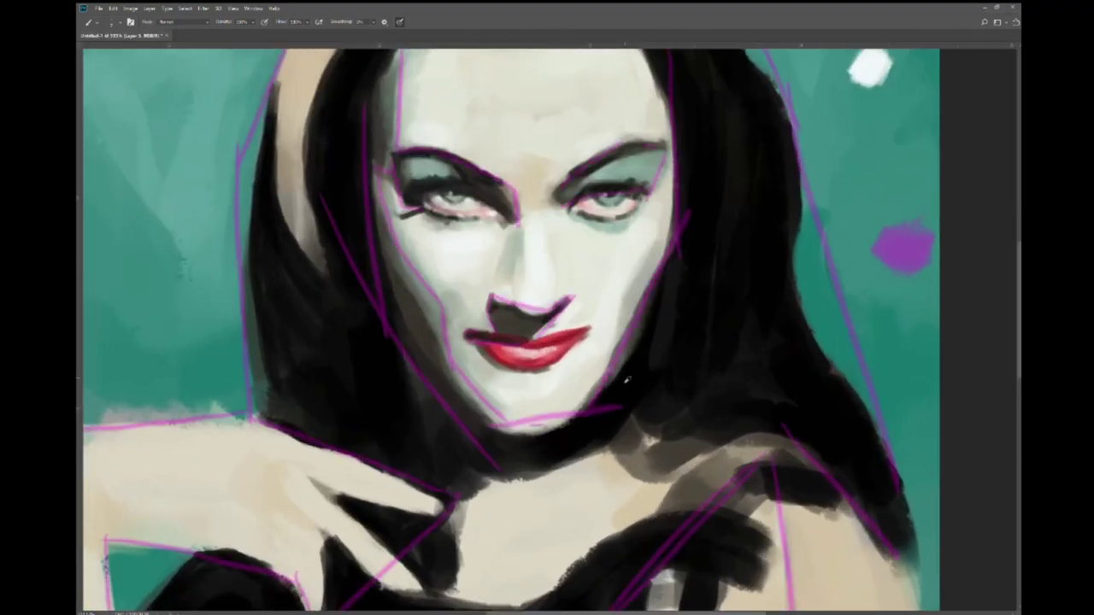
drag(598, 392, 479, 425)
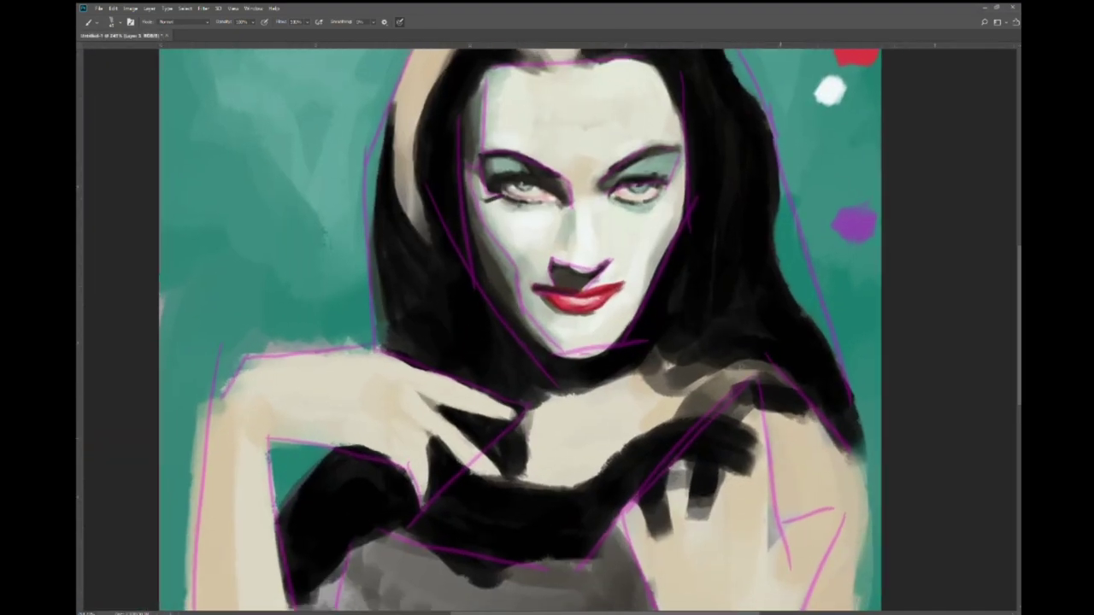
drag(628, 382, 523, 483)
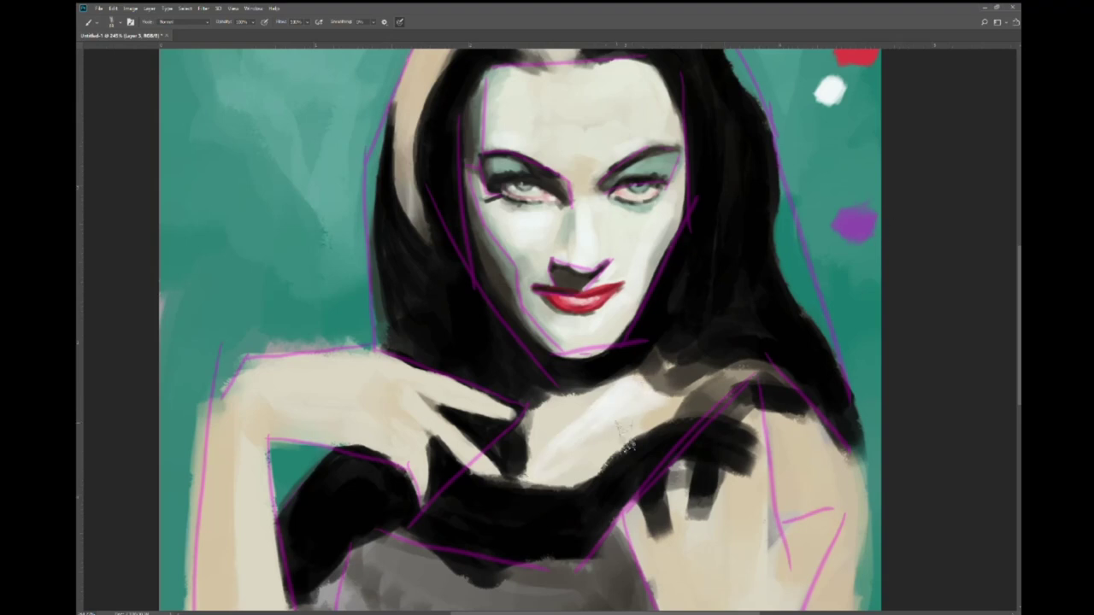
drag(629, 446, 668, 414)
- Paint a wide dark diagonal shadow below the neck, between the hand and chest
mouse_move(602, 376)
mouse_down()
mouse_move(527, 448)
mouse_move(532, 470)
mouse_up()
drag(553, 418, 495, 483)
mouse_move(572, 394)
mouse_down()
mouse_move(517, 479)
mouse_move(511, 423)
mouse_move(513, 477)
mouse_up()
drag(570, 417, 521, 478)
key(ctrl+0)
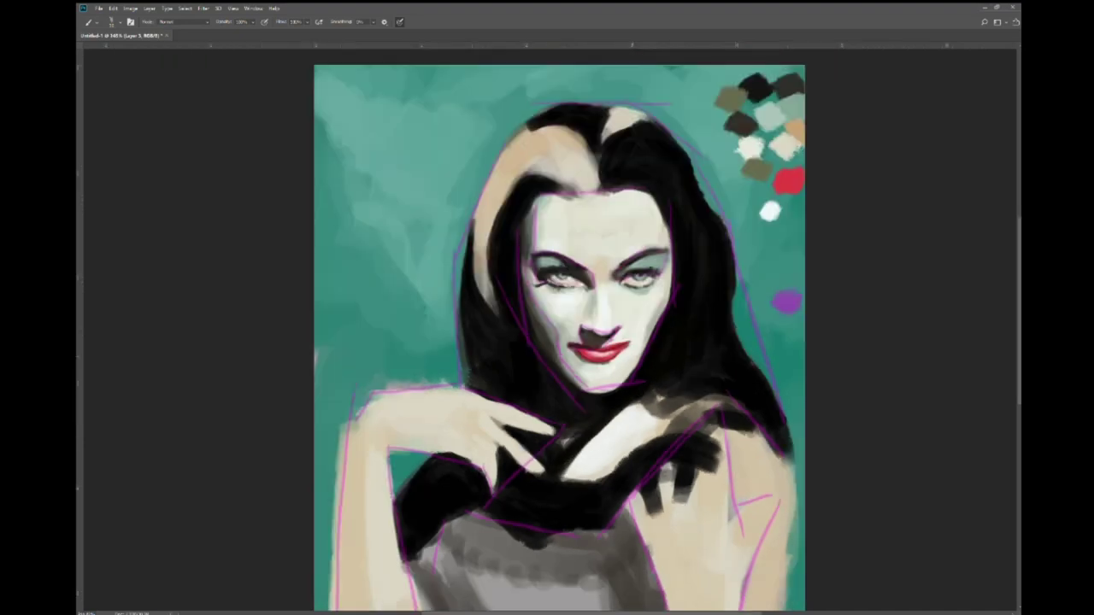
key(ctrl+plus)
key(ctrl+plus)
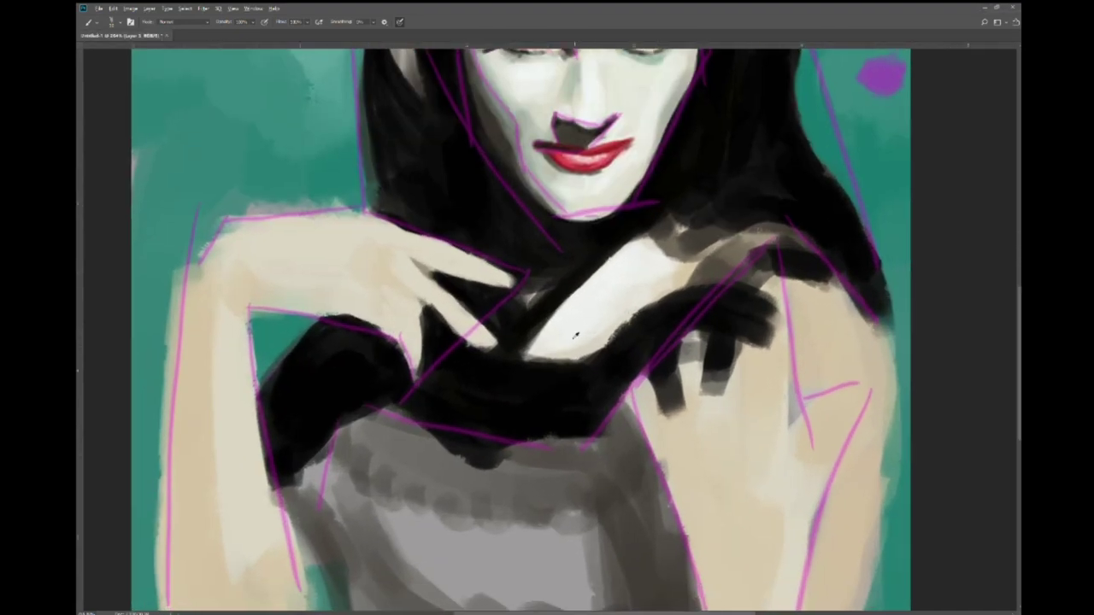
- Add light skin below the shadow and run a black vertical line down the dress
mouse_move(524, 451)
mouse_down()
mouse_move(612, 436)
mouse_move(457, 457)
mouse_move(446, 470)
mouse_move(579, 480)
mouse_up()
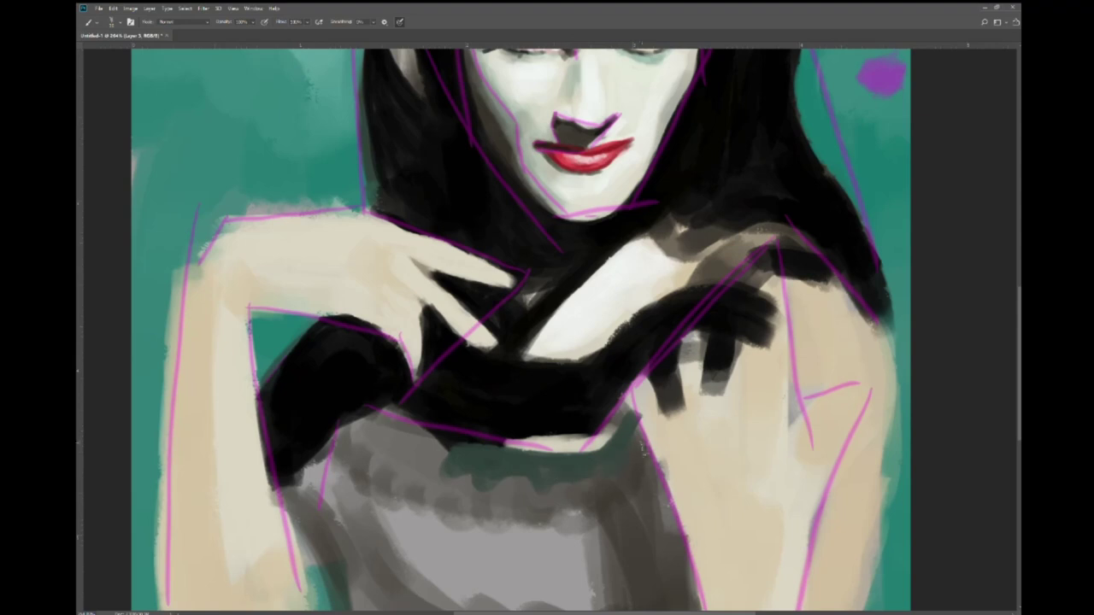
drag(438, 432, 436, 588)
key(ctrl+minus)
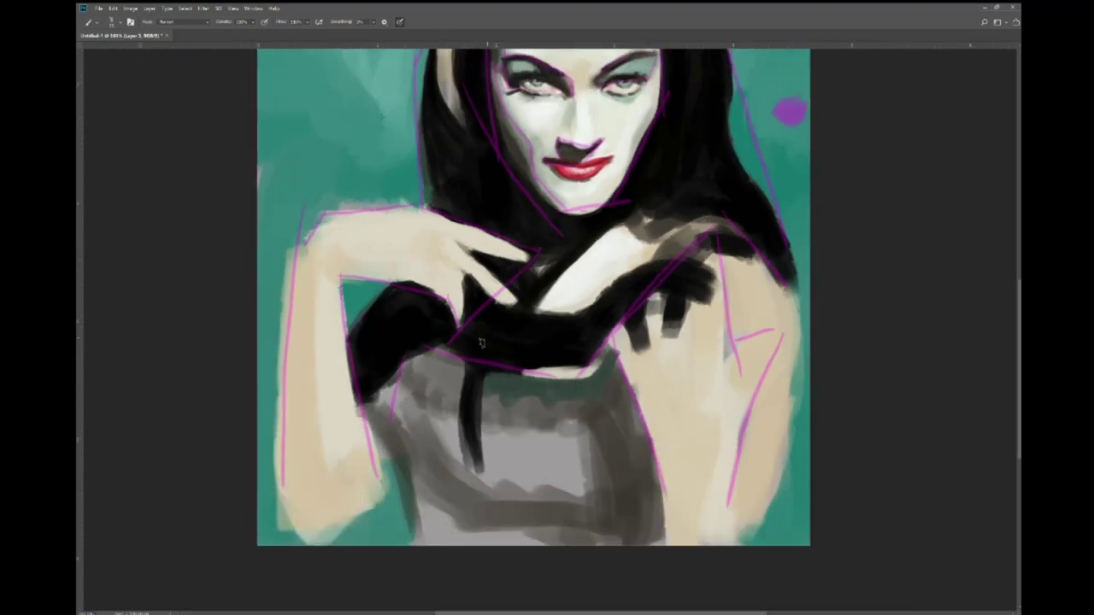
drag(474, 376, 461, 520)
key(ctrl+0)
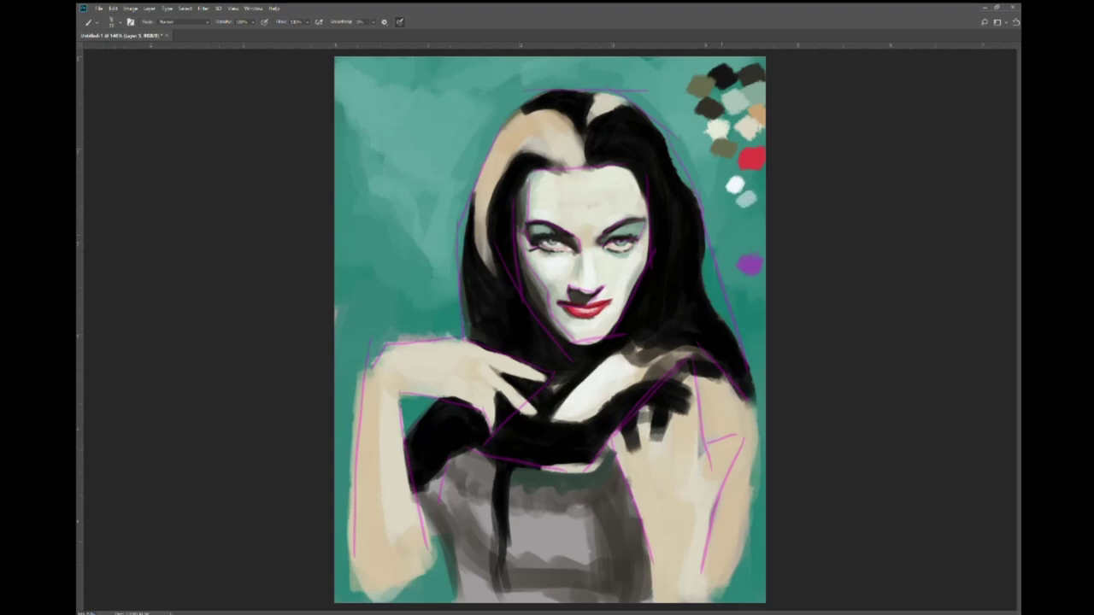
- Dab light-blue patches on the dress and at its left edge
scroll(693, 567, up, 2)
mouse_move(425, 440)
mouse_down()
mouse_move(551, 432)
mouse_move(538, 478)
mouse_move(418, 449)
mouse_move(420, 431)
mouse_up()
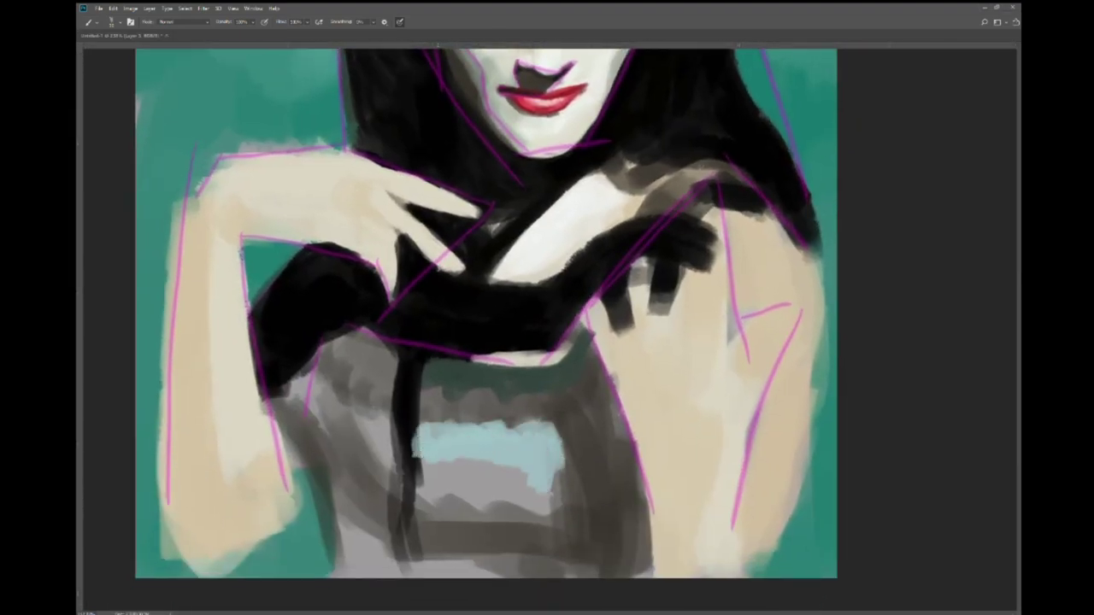
drag(513, 341, 562, 342)
drag(385, 363, 366, 384)
drag(366, 385, 338, 394)
drag(513, 342, 576, 337)
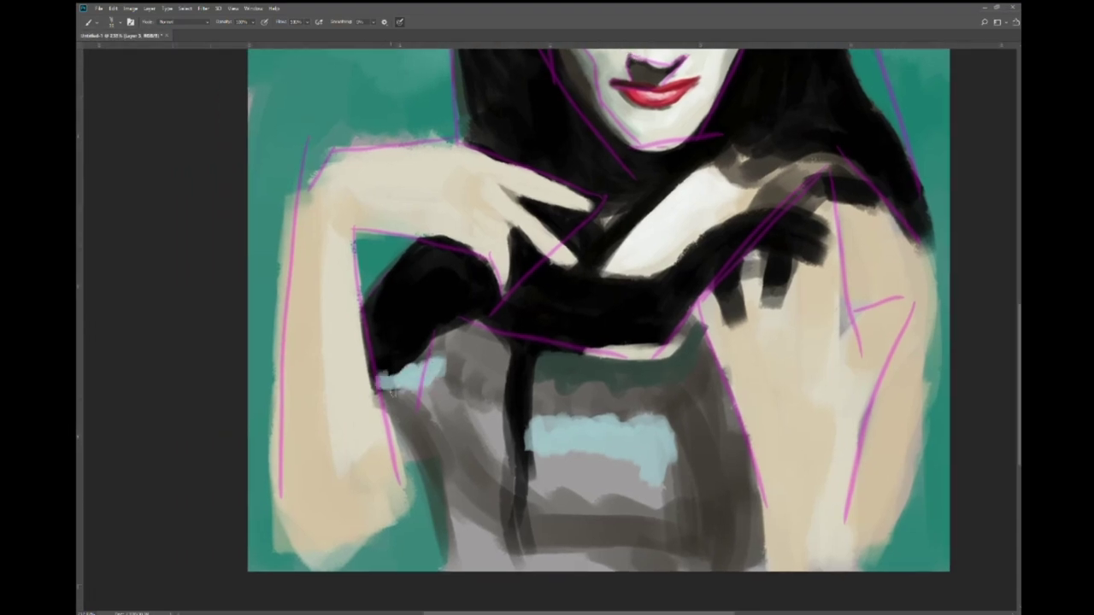
- Paint a light-blue drape below the left arm, shading its edge and the lower dress
drag(390, 393, 406, 466)
drag(393, 419, 423, 571)
drag(423, 444, 437, 566)
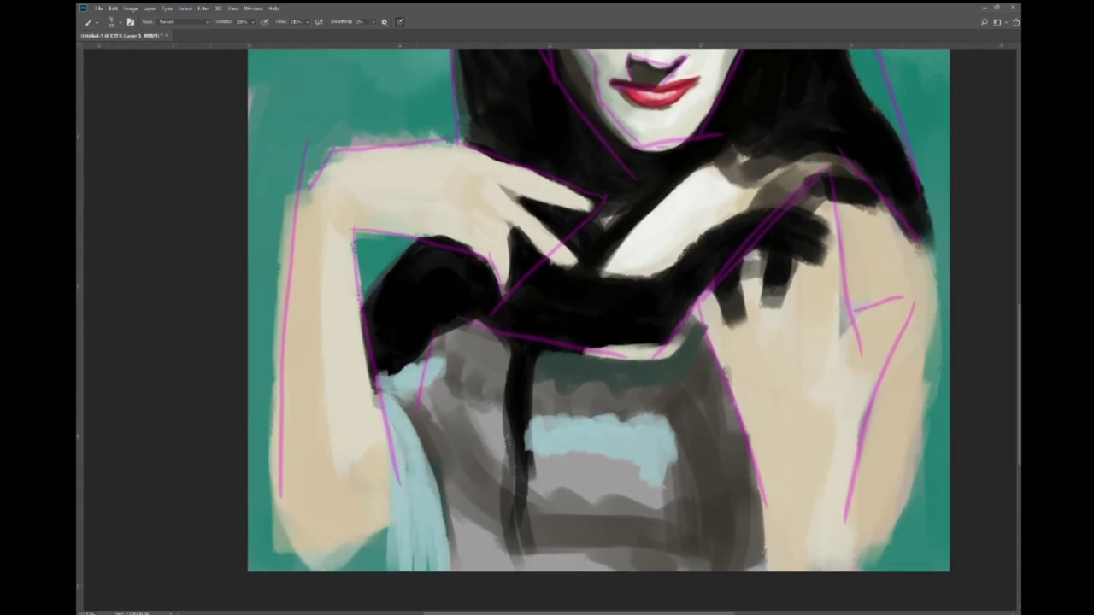
drag(440, 494, 454, 547)
drag(381, 384, 455, 550)
mouse_move(447, 496)
mouse_down()
mouse_move(474, 574)
mouse_move(504, 581)
mouse_up()
mouse_move(432, 440)
mouse_down()
mouse_move(493, 521)
mouse_move(462, 568)
mouse_up()
drag(483, 526, 512, 576)
mouse_move(423, 453)
mouse_down()
mouse_move(440, 342)
mouse_move(472, 389)
mouse_move(586, 403)
mouse_move(628, 395)
mouse_move(638, 411)
mouse_up()
- Lighten the dark area of the dress and brush light blue and lighter grey over it
scroll(637, 411, down, 3)
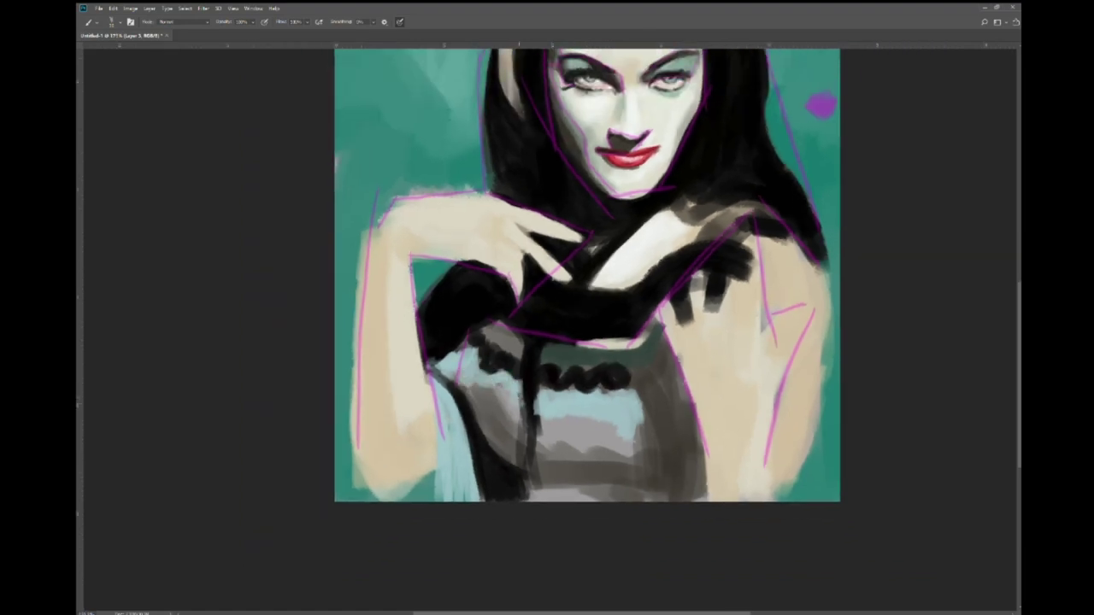
mouse_move(521, 387)
mouse_down()
mouse_move(495, 410)
mouse_move(469, 355)
mouse_up()
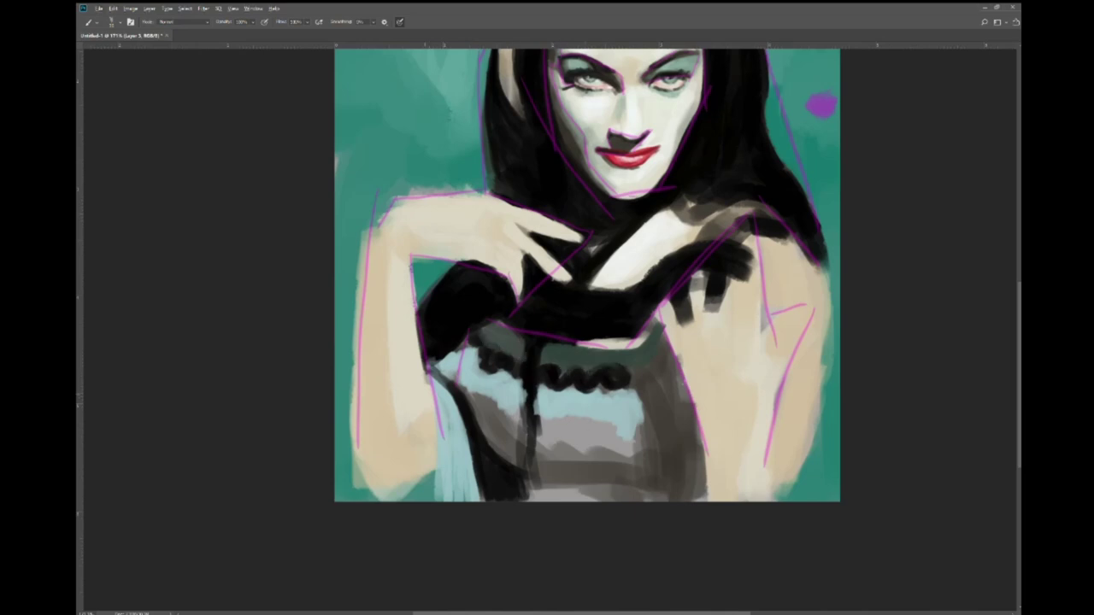
scroll(586, 316, down, 2)
key(i)
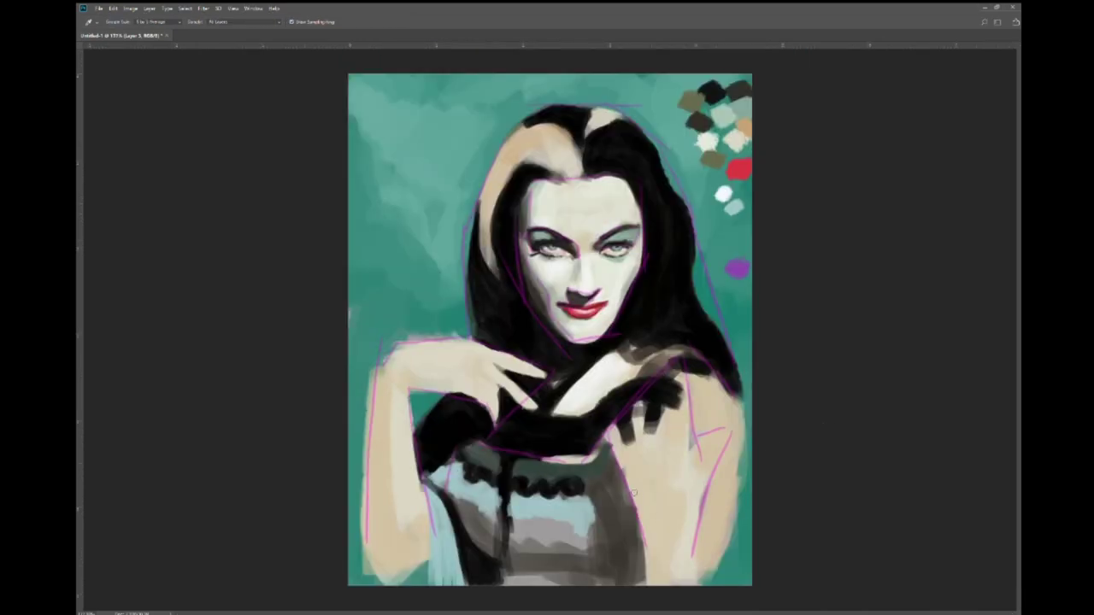
key(b)
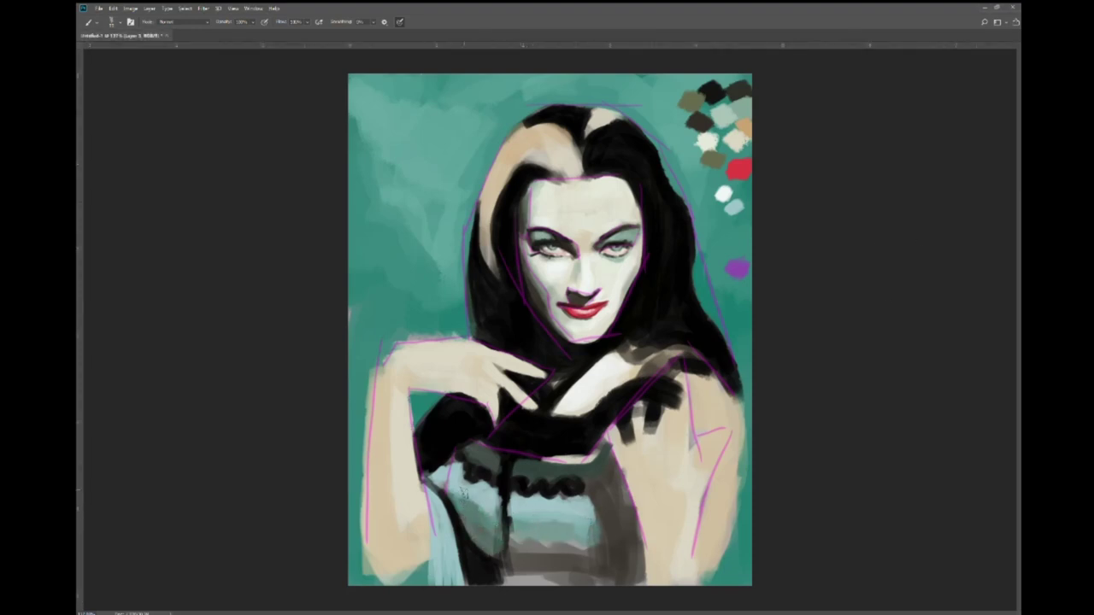
mouse_move(464, 493)
mouse_down()
mouse_move(500, 523)
mouse_move(508, 568)
mouse_move(494, 586)
mouse_up()
drag(521, 551, 595, 554)
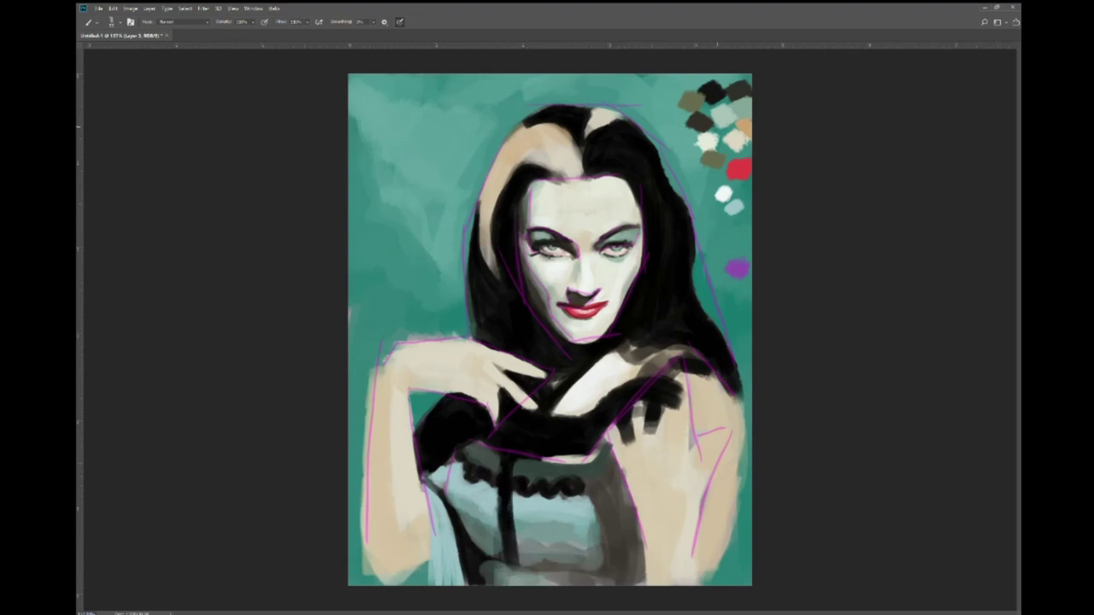
- Sample a darker grey and shade the lower skirt, especially its lower right side
key(i)
key(b)
mouse_move(522, 551)
mouse_down()
mouse_move(485, 537)
mouse_move(434, 583)
mouse_up()
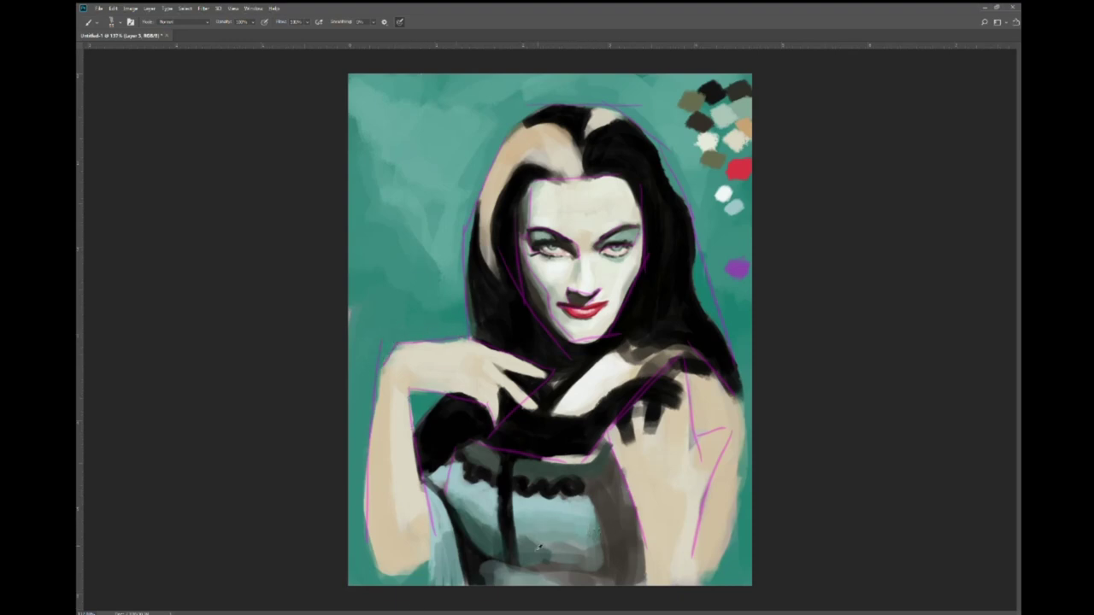
mouse_move(530, 571)
mouse_down()
mouse_move(465, 526)
mouse_move(540, 571)
mouse_move(580, 579)
mouse_move(591, 560)
mouse_up()
drag(622, 579, 539, 568)
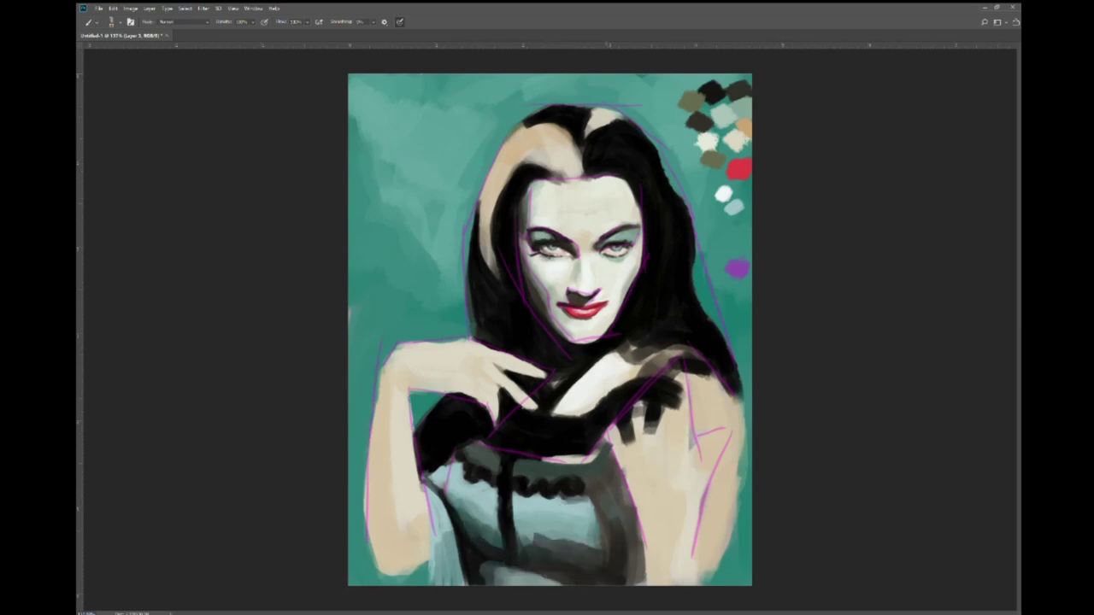
mouse_move(607, 573)
mouse_down()
mouse_move(521, 539)
mouse_move(603, 484)
mouse_move(622, 457)
mouse_move(622, 547)
mouse_move(571, 571)
mouse_move(547, 539)
mouse_move(492, 546)
mouse_move(478, 487)
mouse_move(468, 512)
mouse_up()
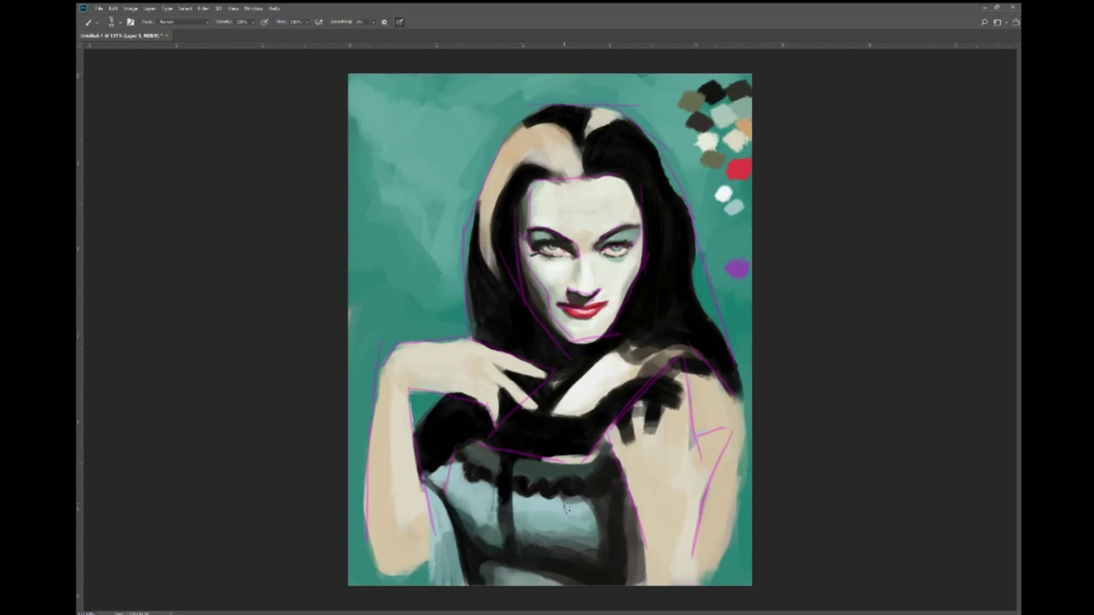
scroll(565, 507, up, 1)
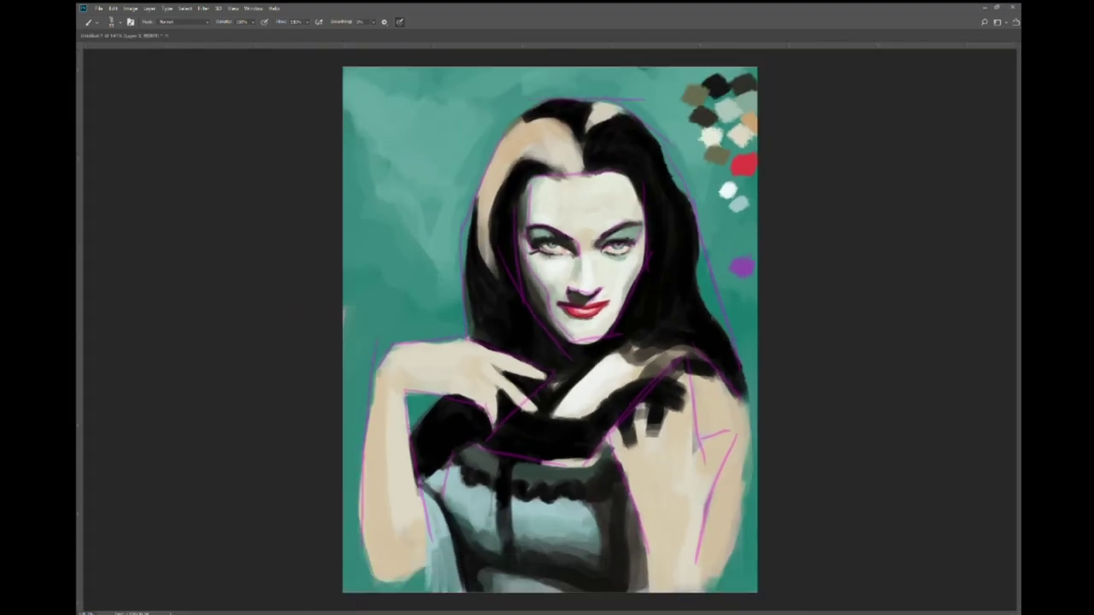
- Block in the second hand and finger shapes in dark brown on the right chest
scroll(633, 513, up, 2)
scroll(632, 512, down, 1)
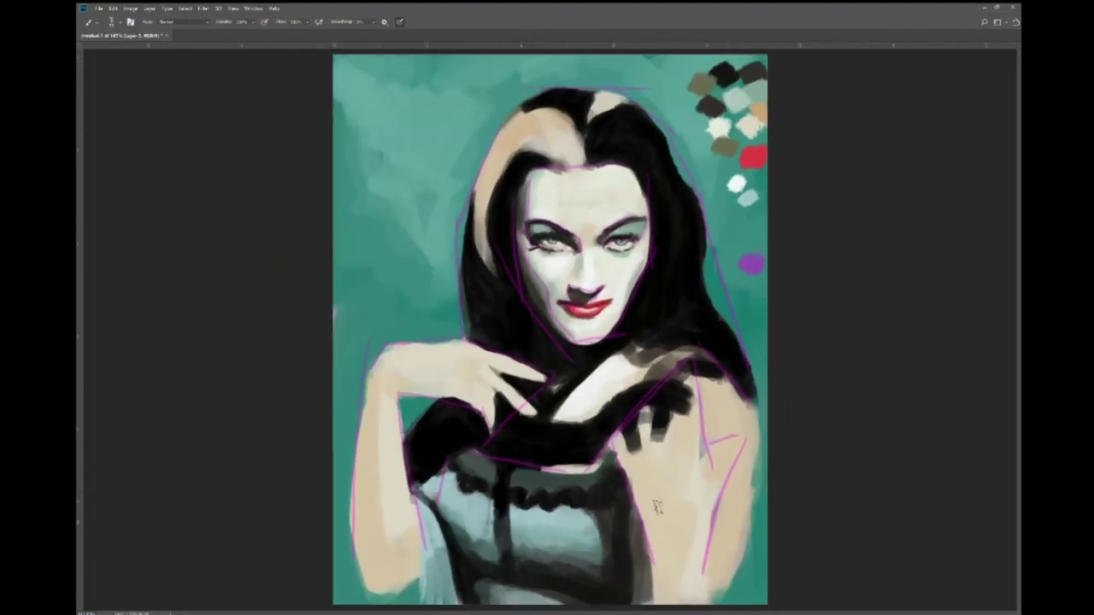
mouse_move(656, 508)
mouse_down()
mouse_move(639, 466)
mouse_move(643, 419)
mouse_up()
mouse_move(675, 453)
mouse_down()
mouse_move(675, 555)
mouse_move(657, 556)
mouse_move(653, 597)
mouse_up()
drag(649, 538, 668, 602)
mouse_move(658, 482)
mouse_down()
mouse_move(671, 598)
mouse_move(639, 495)
mouse_move(679, 513)
mouse_up()
mouse_move(735, 440)
mouse_down()
mouse_move(709, 483)
mouse_move(696, 466)
mouse_up()
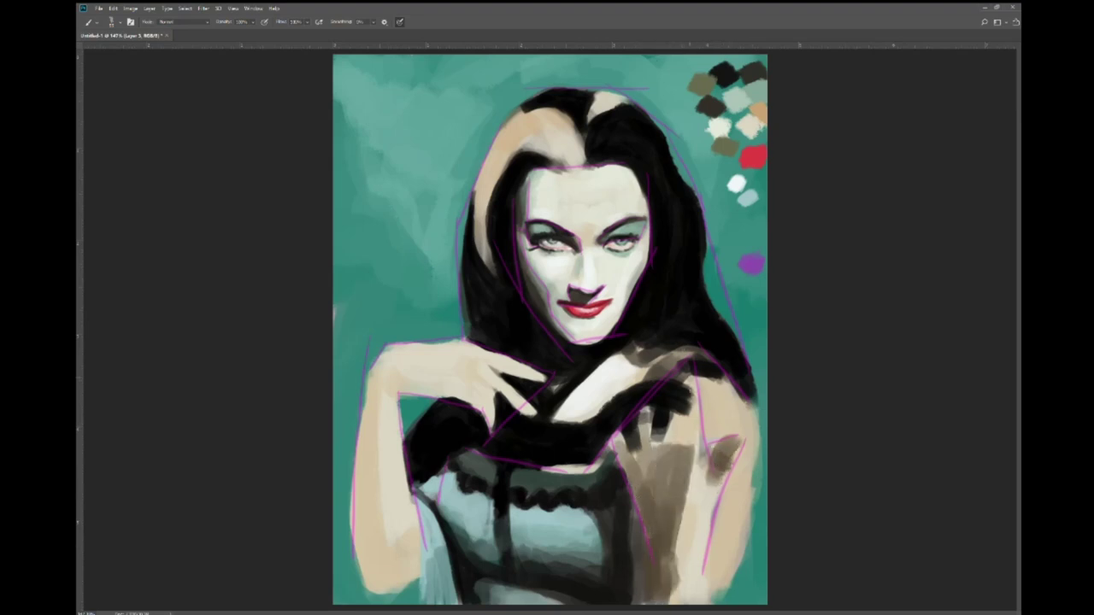
drag(689, 376, 684, 460)
mouse_move(671, 401)
mouse_down()
mouse_move(667, 444)
mouse_move(643, 434)
mouse_move(636, 461)
mouse_move(618, 455)
mouse_move(639, 489)
mouse_move(674, 493)
mouse_up()
drag(694, 439, 687, 510)
drag(681, 475, 680, 575)
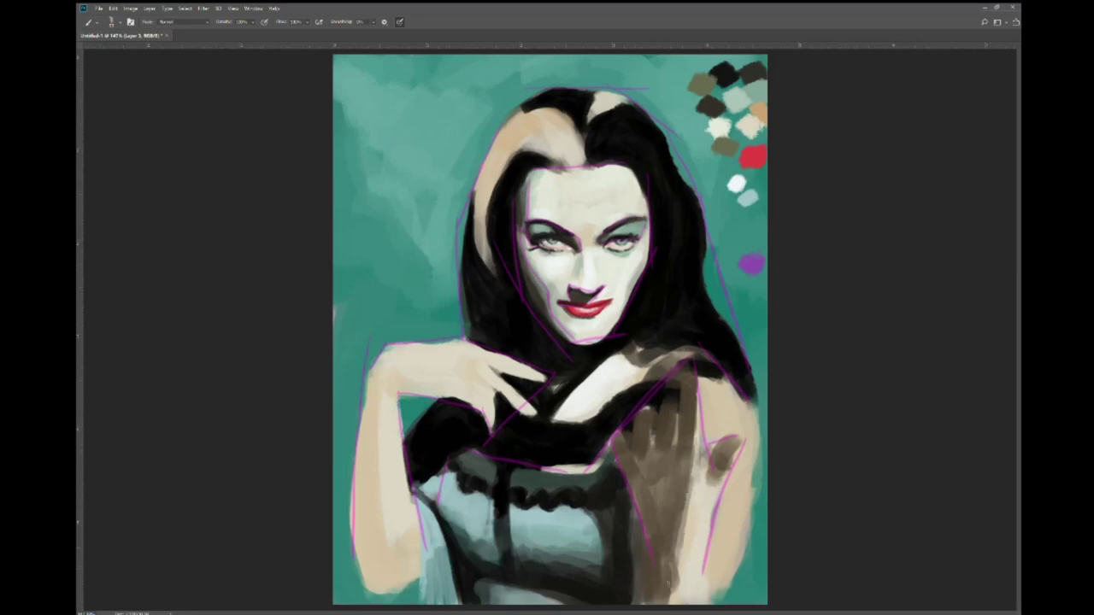
- Sample a lighter brown from the hand and lighten the fingers with it
alt+click(658, 452)
drag(634, 465, 661, 490)
mouse_move(664, 451)
mouse_down()
mouse_move(679, 473)
mouse_move(672, 598)
mouse_up()
drag(685, 384, 683, 440)
drag(668, 401, 665, 446)
mouse_move(670, 376)
mouse_down()
mouse_move(663, 449)
mouse_move(652, 417)
mouse_up()
drag(621, 459, 623, 440)
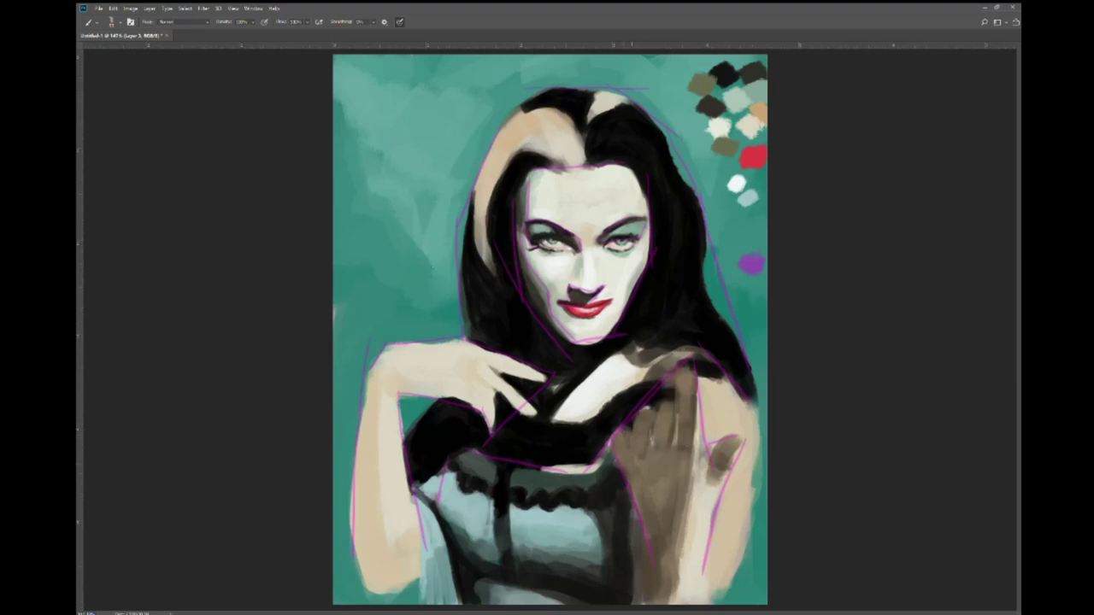
- Darken the hand's right edge, highlight the raised finger, and deepen the shoulder shadow
drag(683, 593, 695, 444)
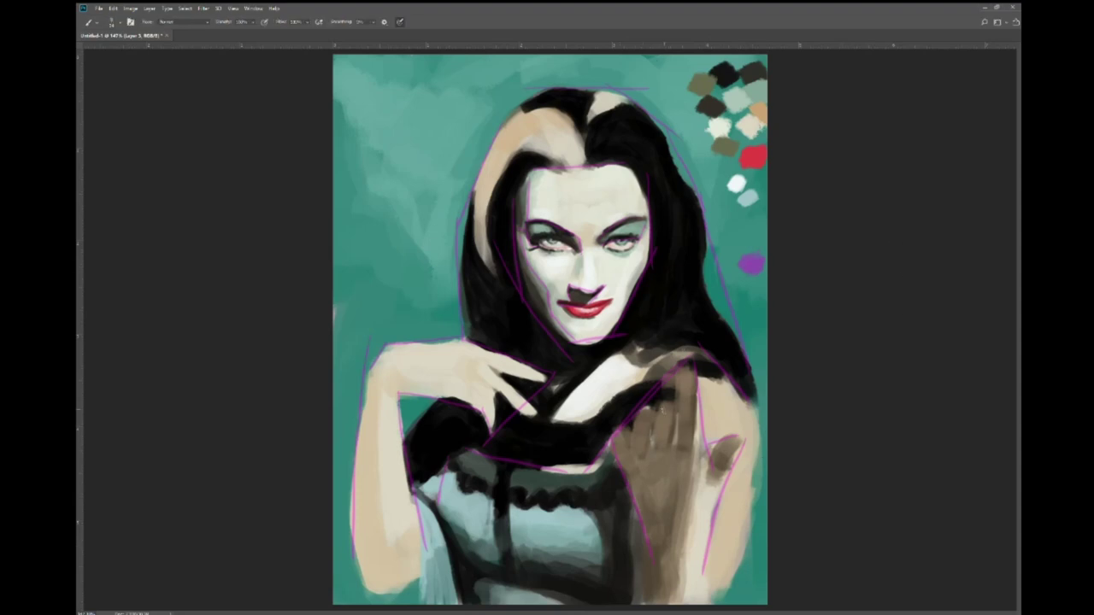
drag(662, 409, 665, 444)
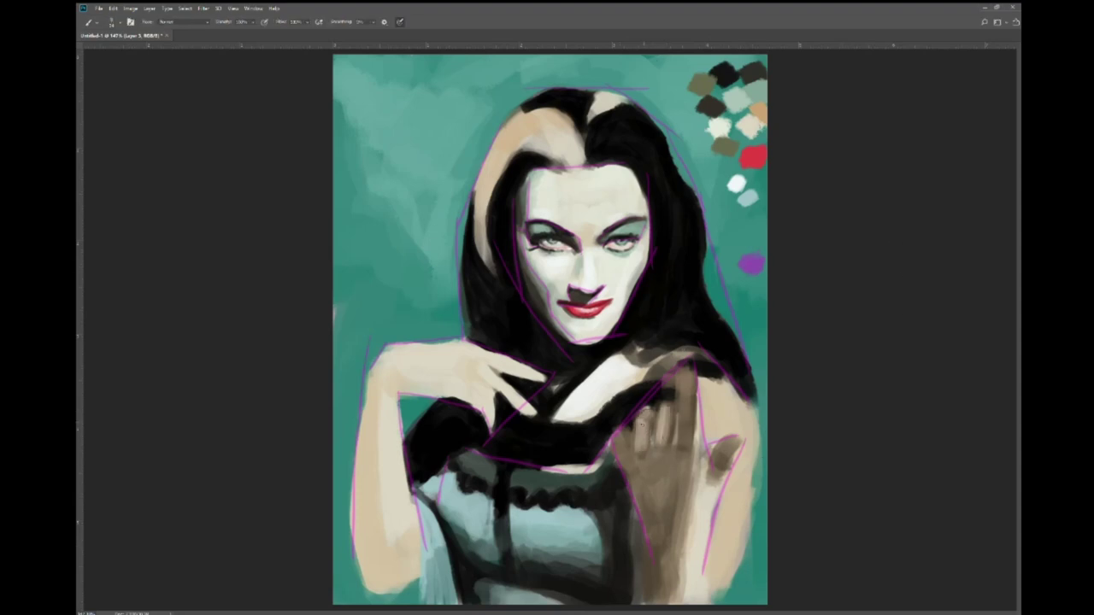
mouse_move(683, 363)
mouse_down()
mouse_move(687, 425)
mouse_move(634, 489)
mouse_up()
mouse_move(639, 446)
mouse_down()
mouse_move(651, 473)
mouse_move(660, 467)
mouse_up()
mouse_move(689, 391)
mouse_down()
mouse_move(687, 453)
mouse_move(710, 560)
mouse_move(698, 600)
mouse_up()
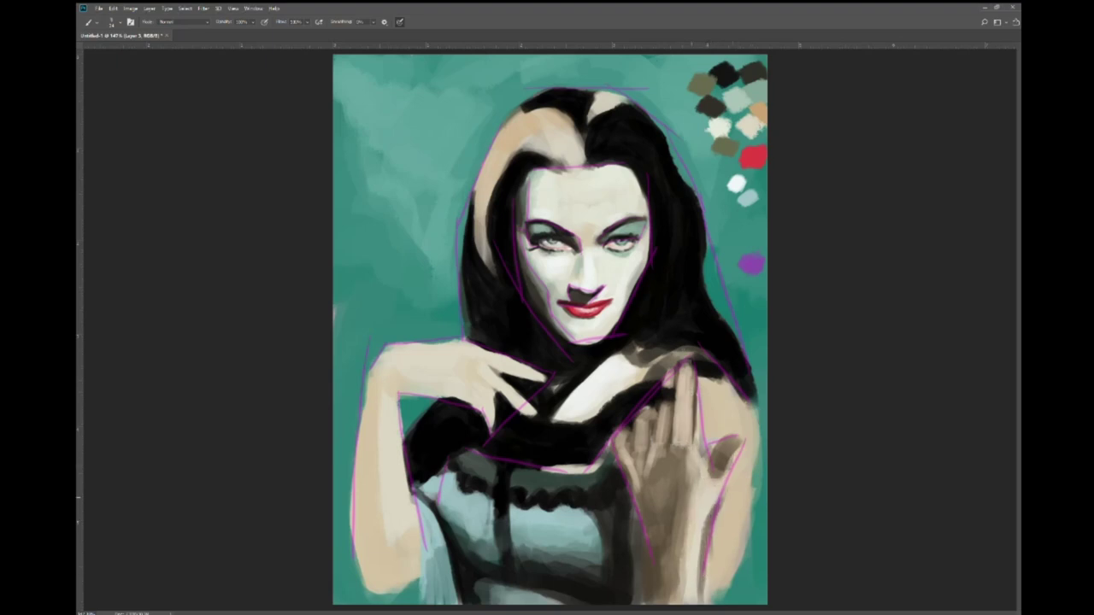
scroll(566, 269, up, 1)
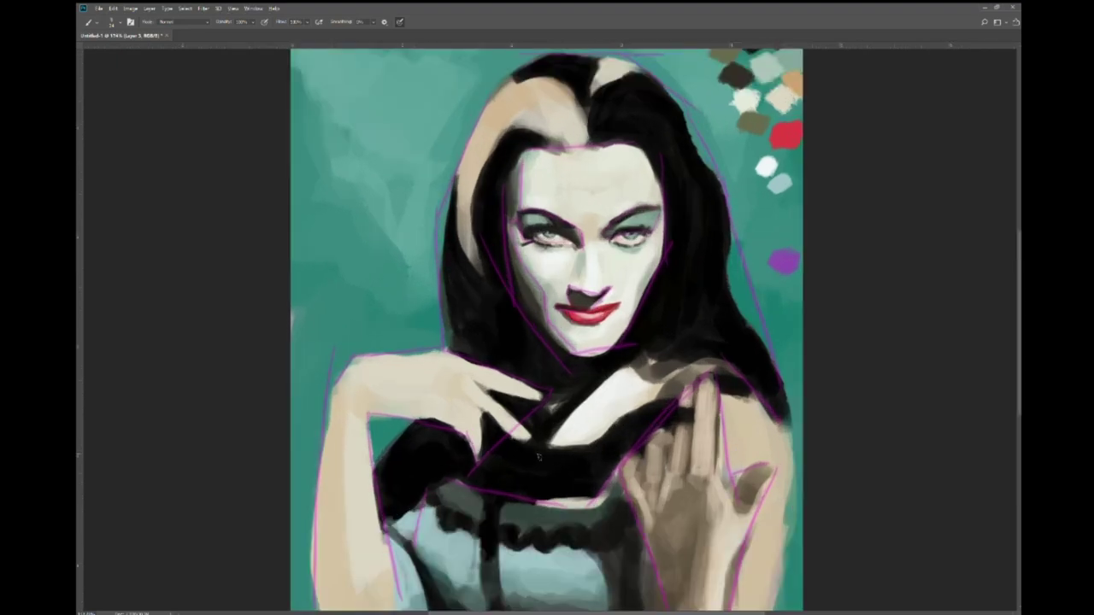
drag(694, 378, 723, 371)
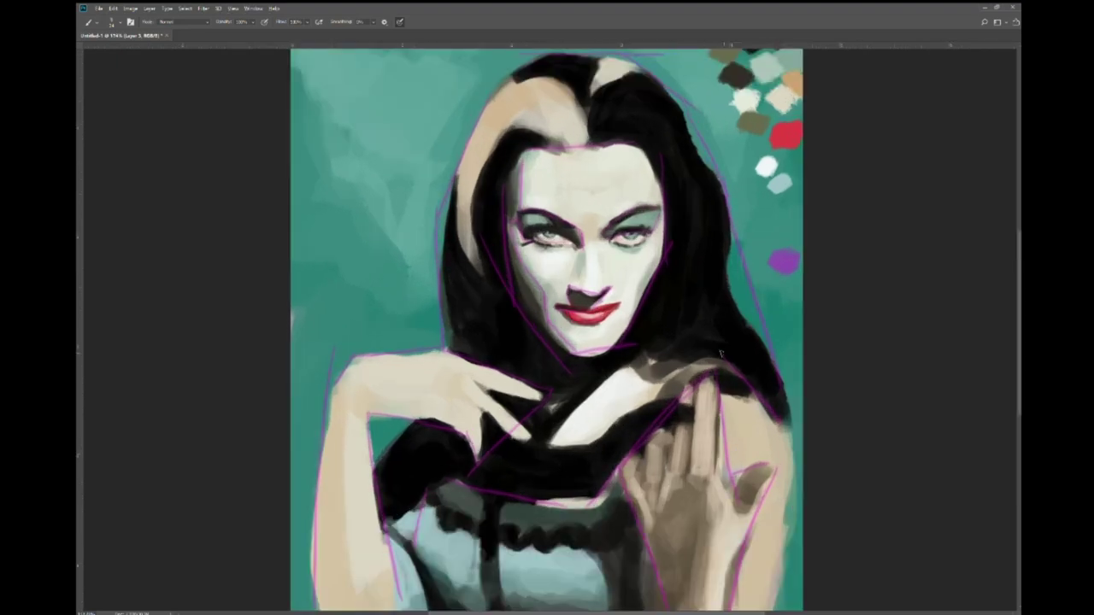